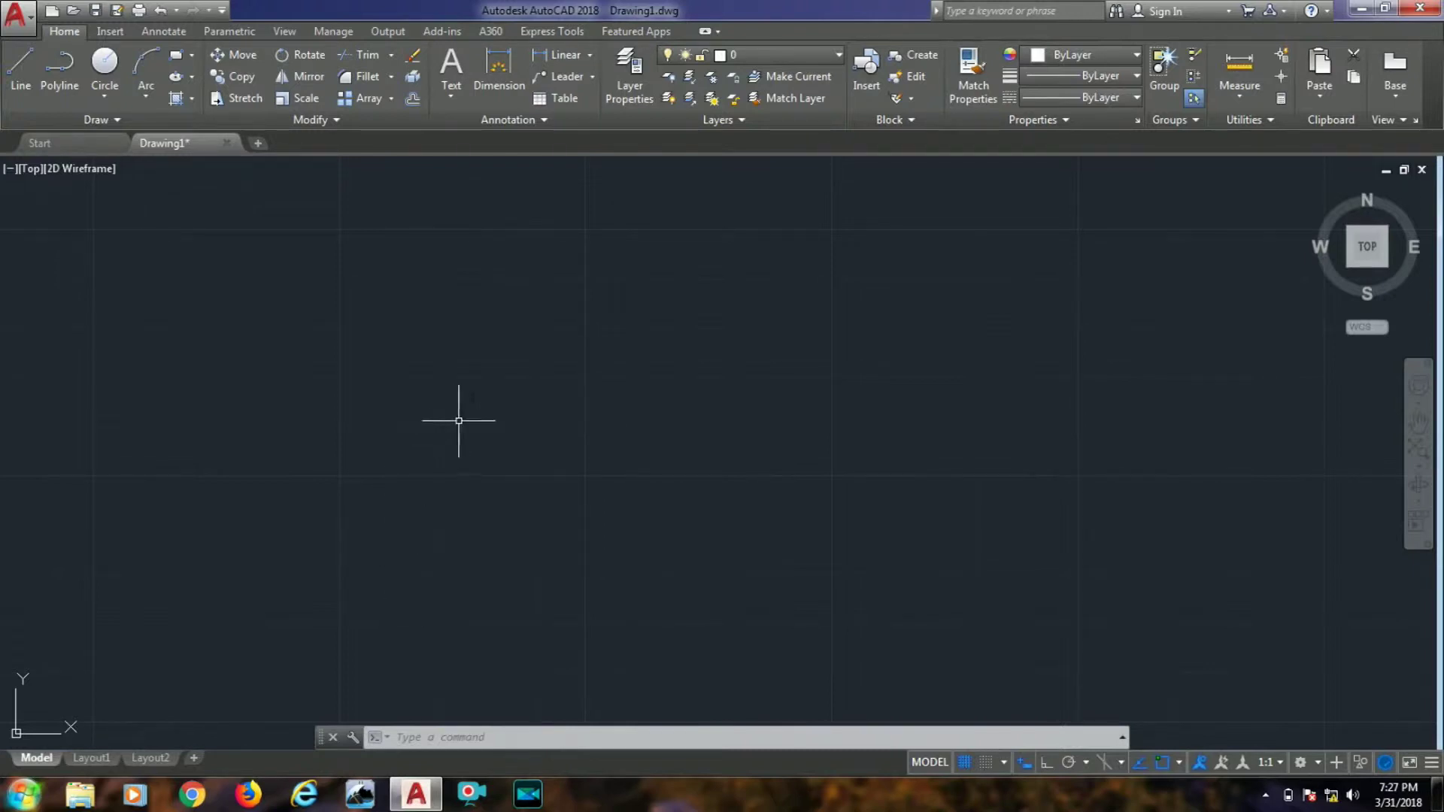
Place an MTEXT box near the upper left reading 'vmfmerfmofkopfmeroqeio'
{"action": "left_click", "coordinate": [425, 737]}
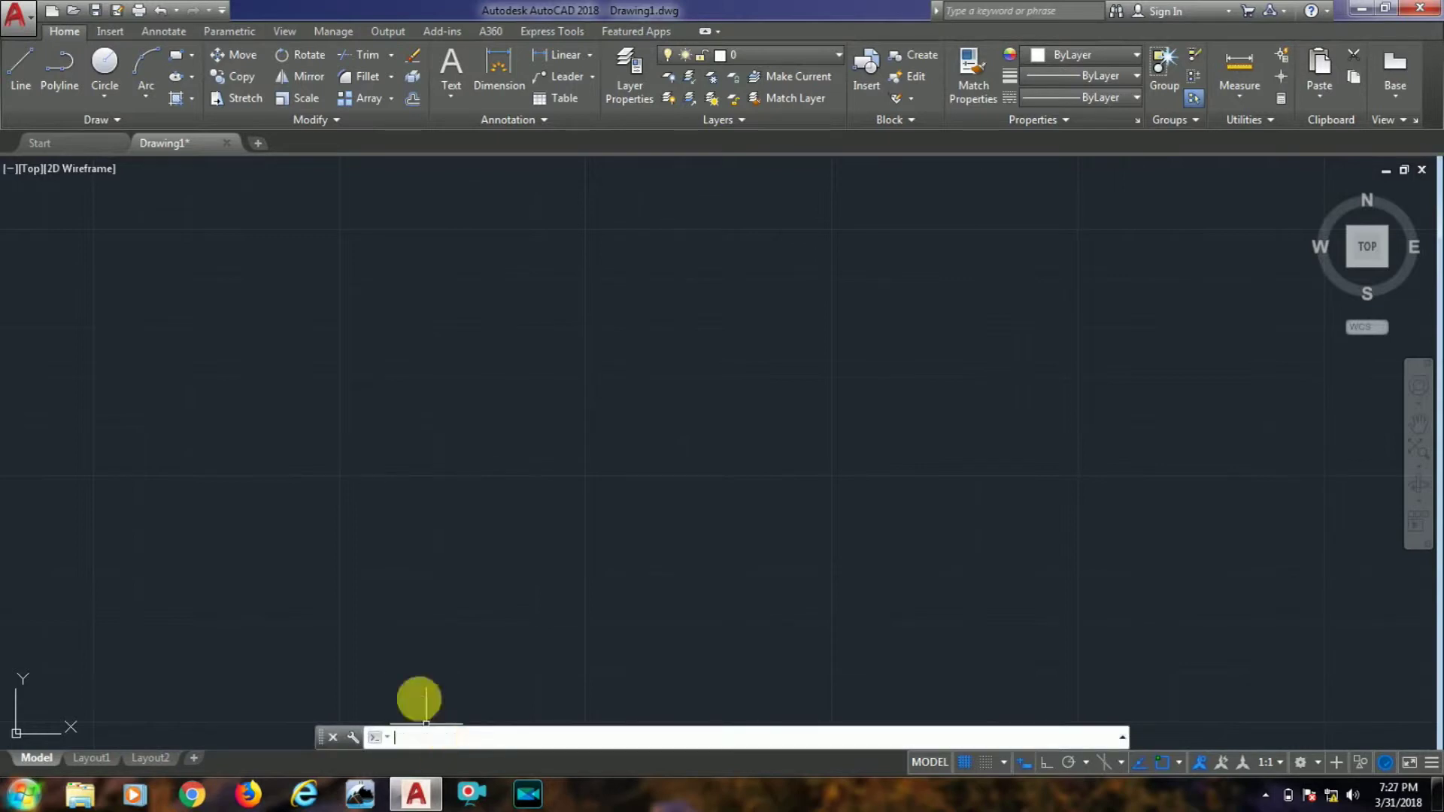
{"action": "type", "text": "m"}
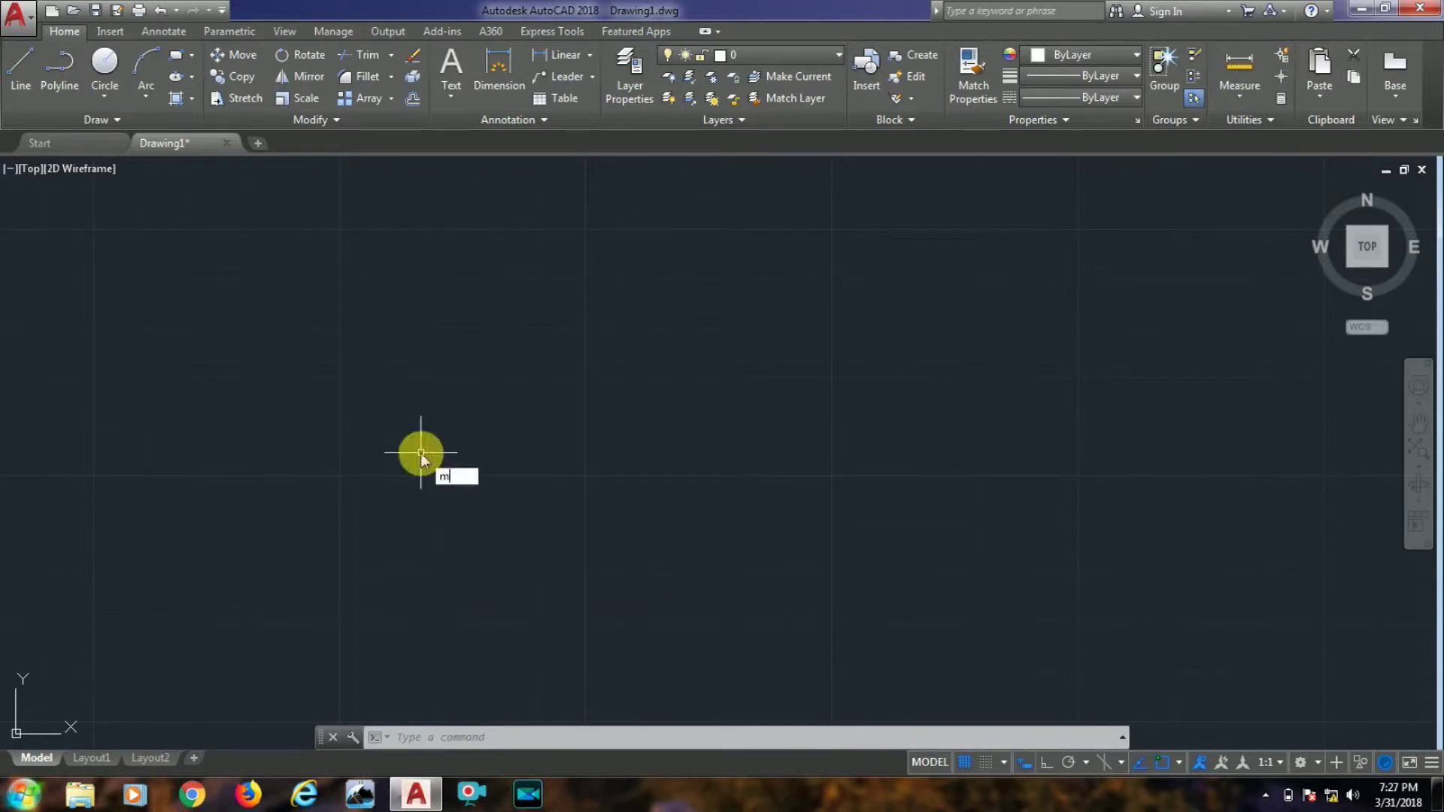
{"action": "type", "text": "t"}
{"action": "key", "text": "Return"}
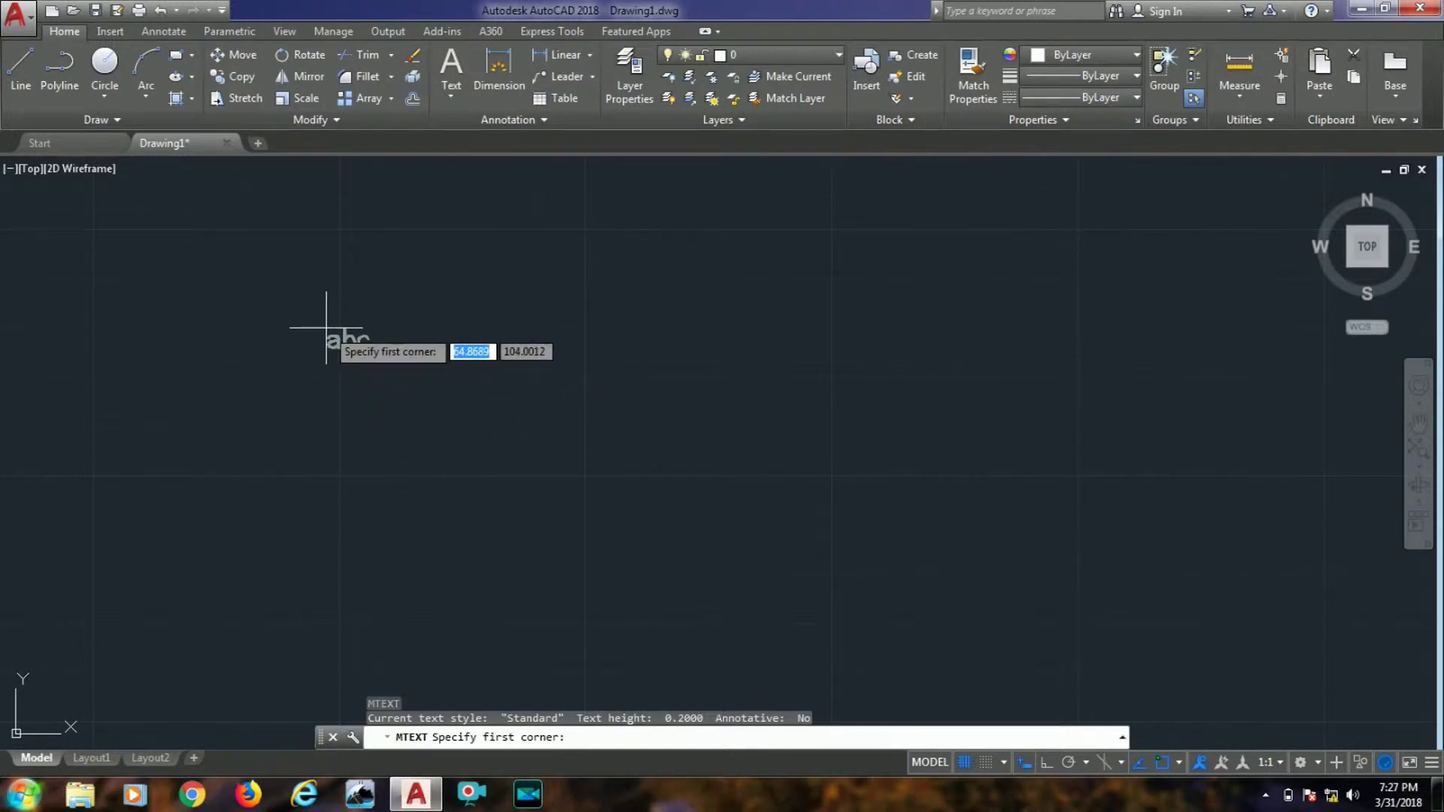
{"action": "left_click", "coordinate": [278, 288]}
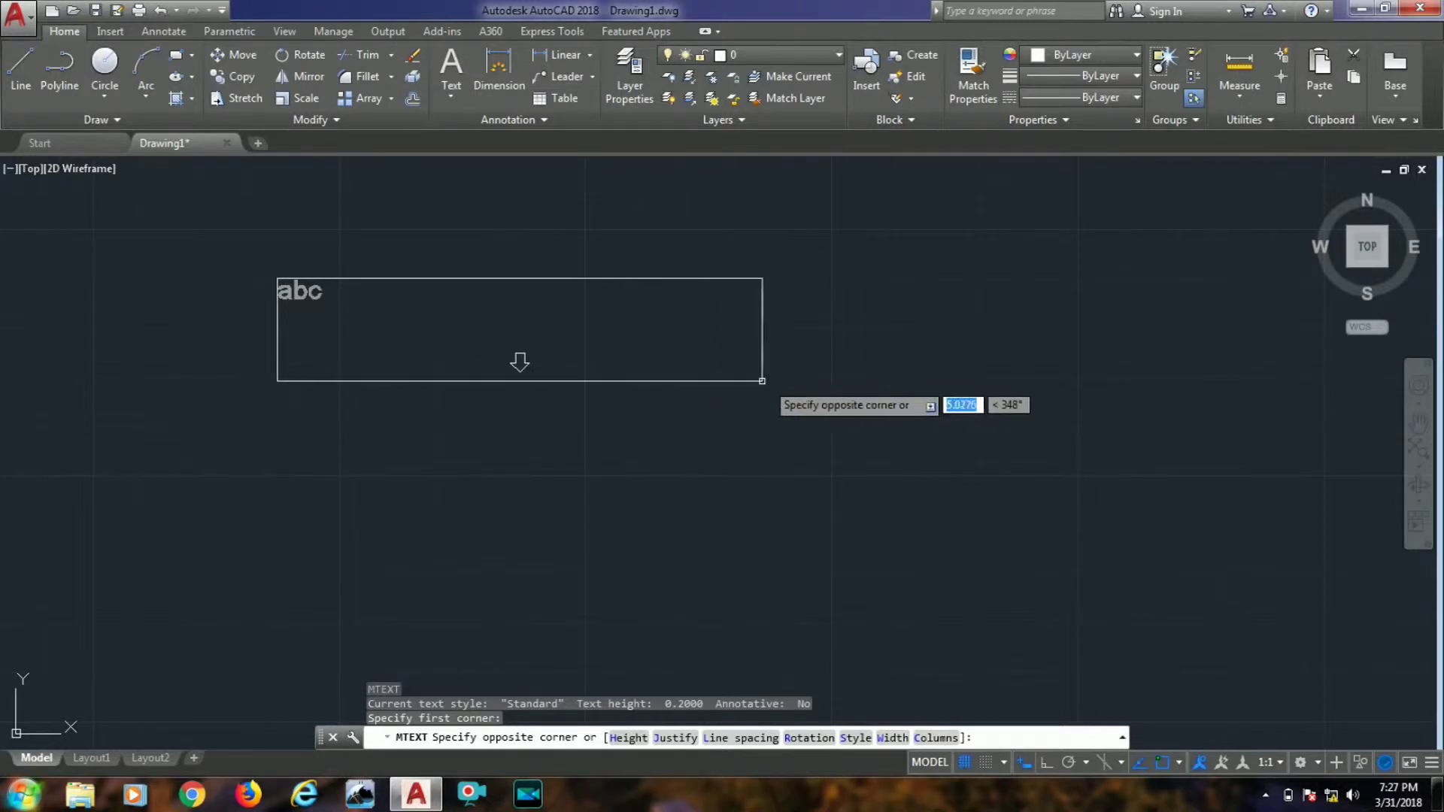
{"action": "left_click", "coordinate": [1046, 353]}
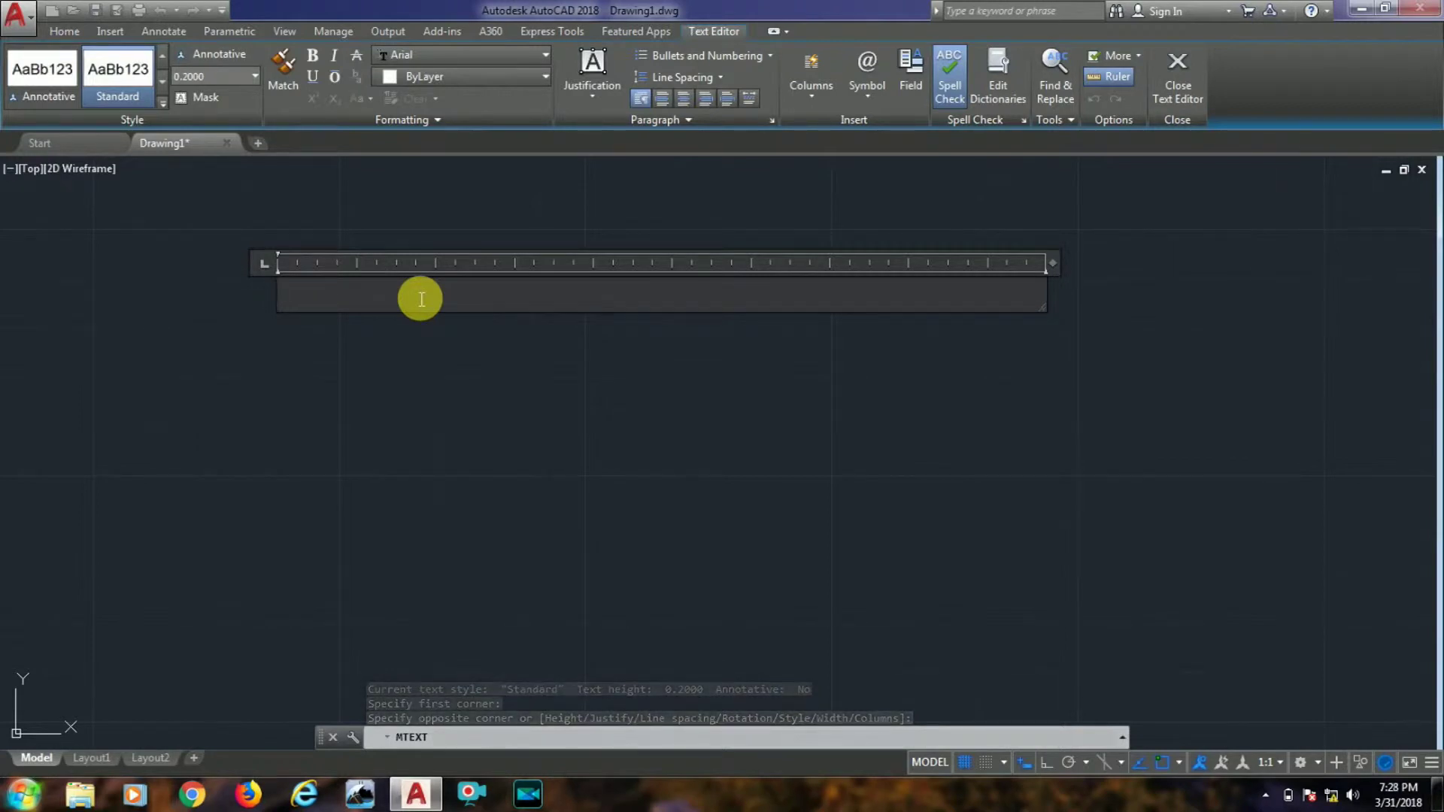
{"action": "type", "text": "vmfmerfmofk"}
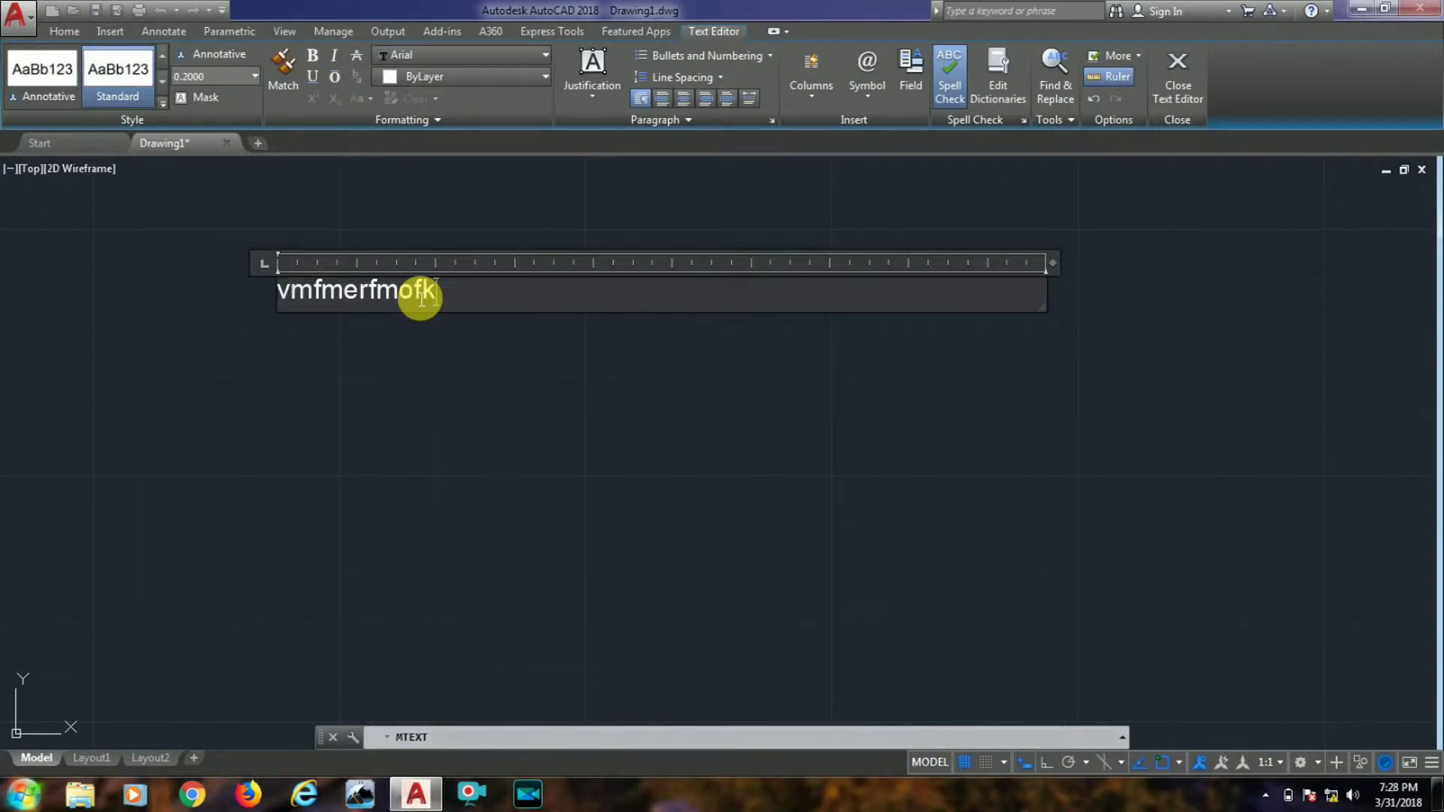
{"action": "type", "text": "opfmeroqeio"}
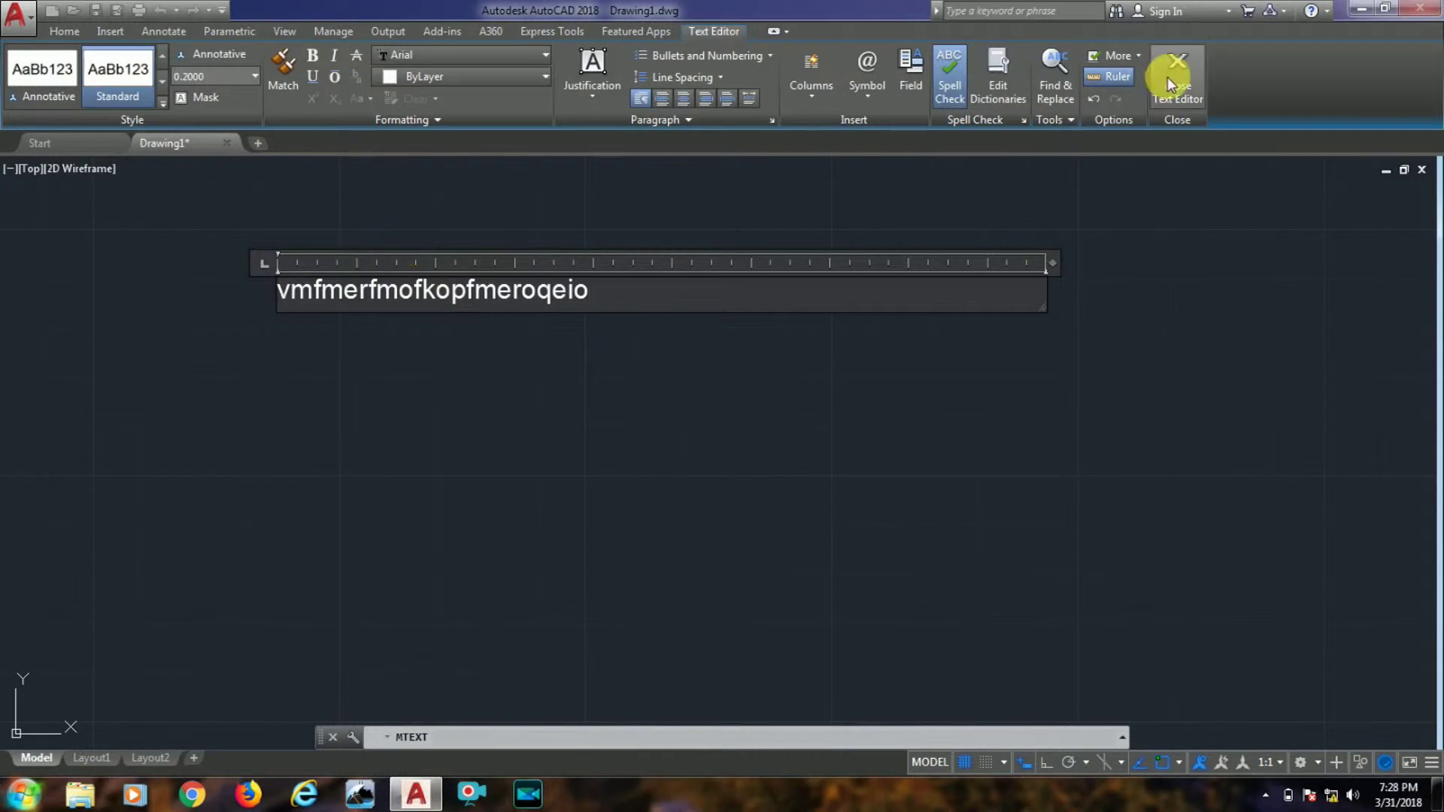
{"action": "left_click", "coordinate": [1166, 94]}
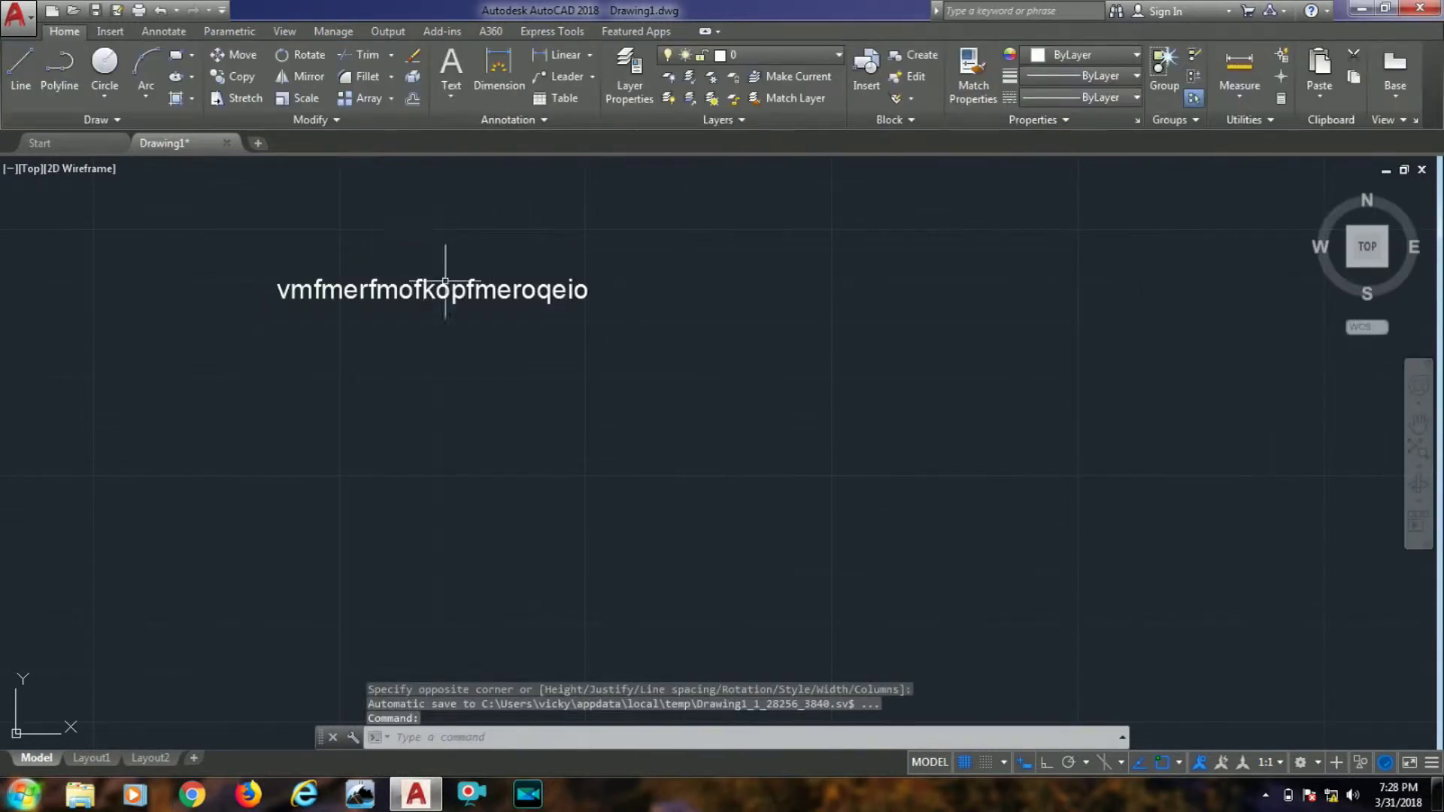
Reopen the 'vmfmerfmofkopfmeroqeio' text in the in-place editor and select all of it
{"action": "middle_click_drag", "start_coordinate": [453, 263], "coordinate": [455, 284]}
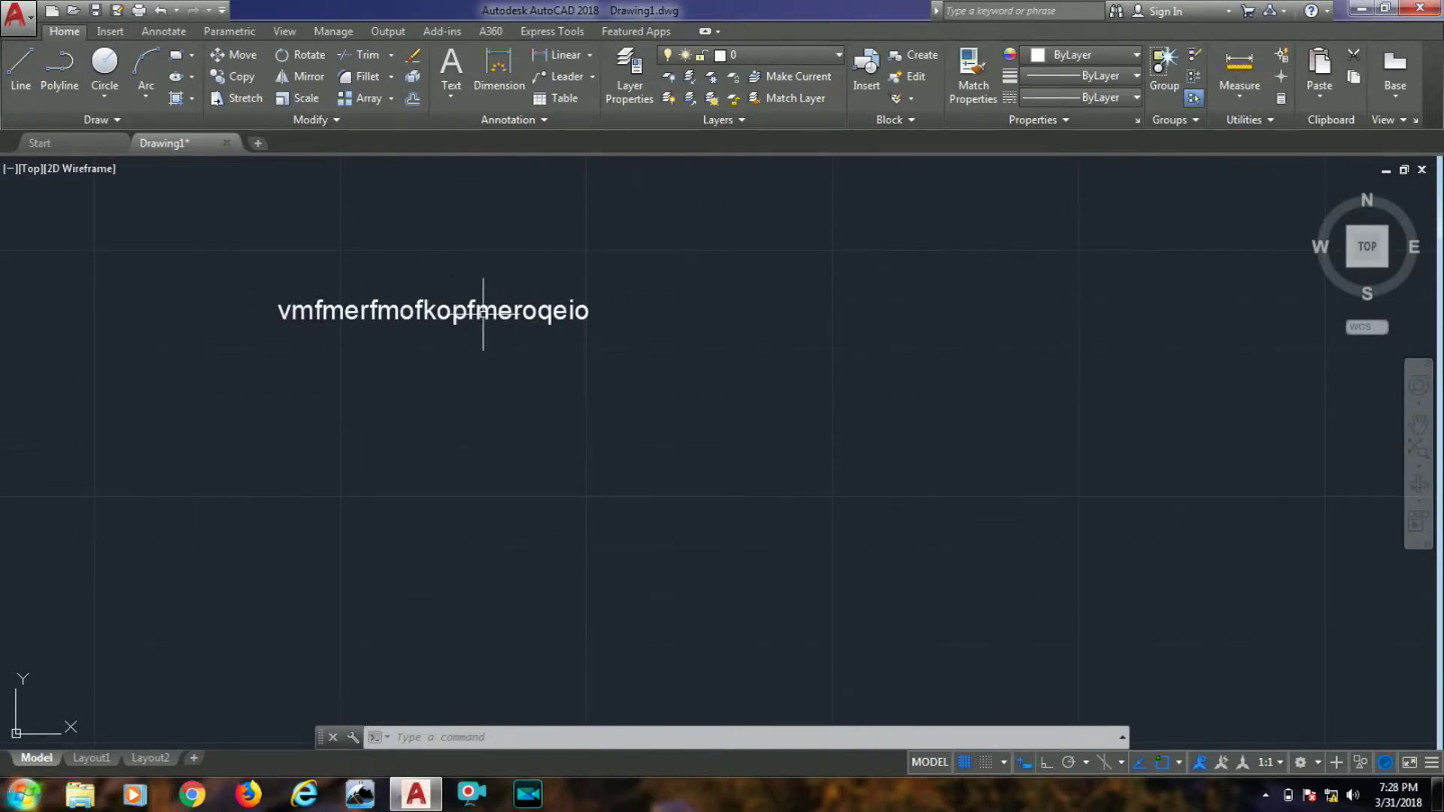
{"action": "left_click", "coordinate": [483, 312]}
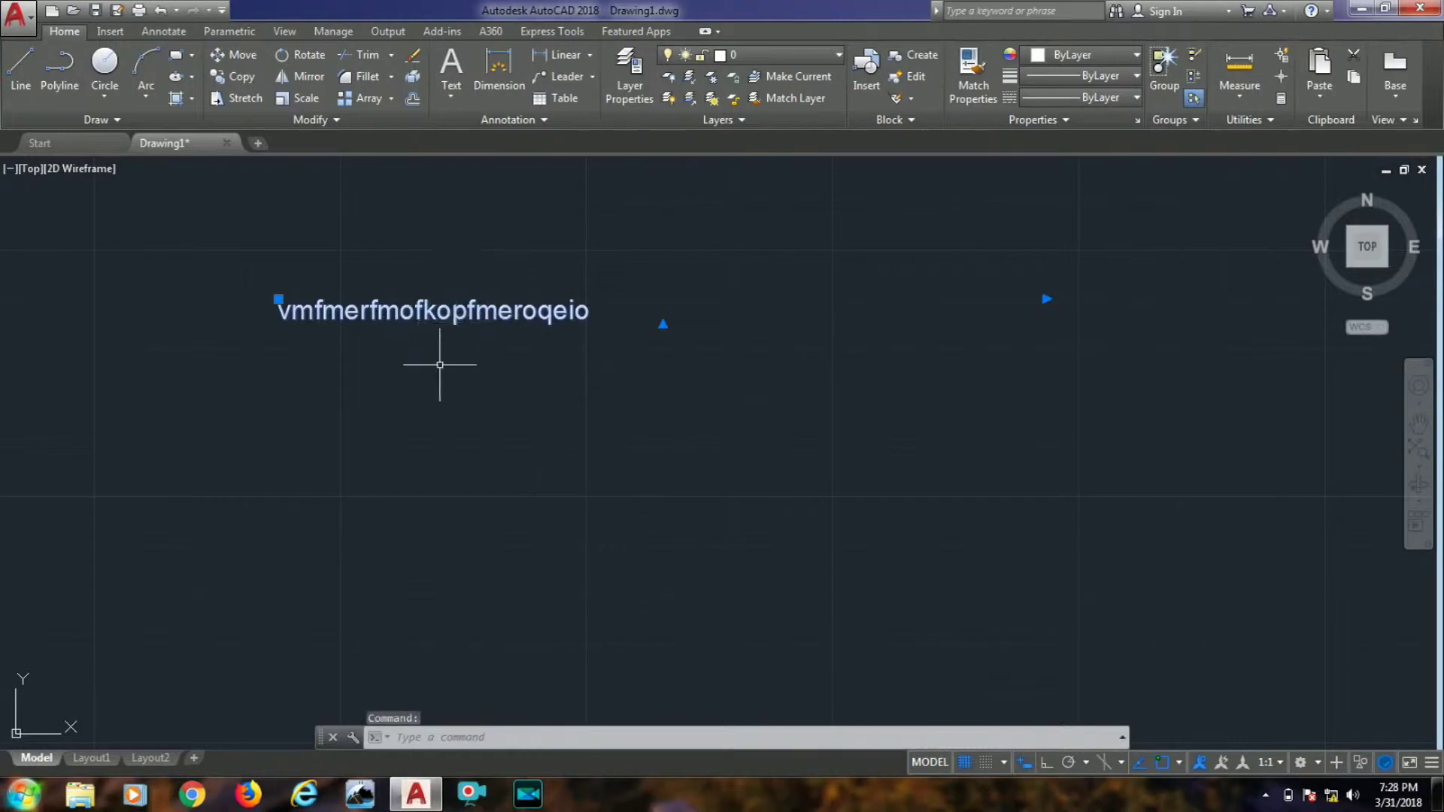
{"action": "key", "text": "Escape"}
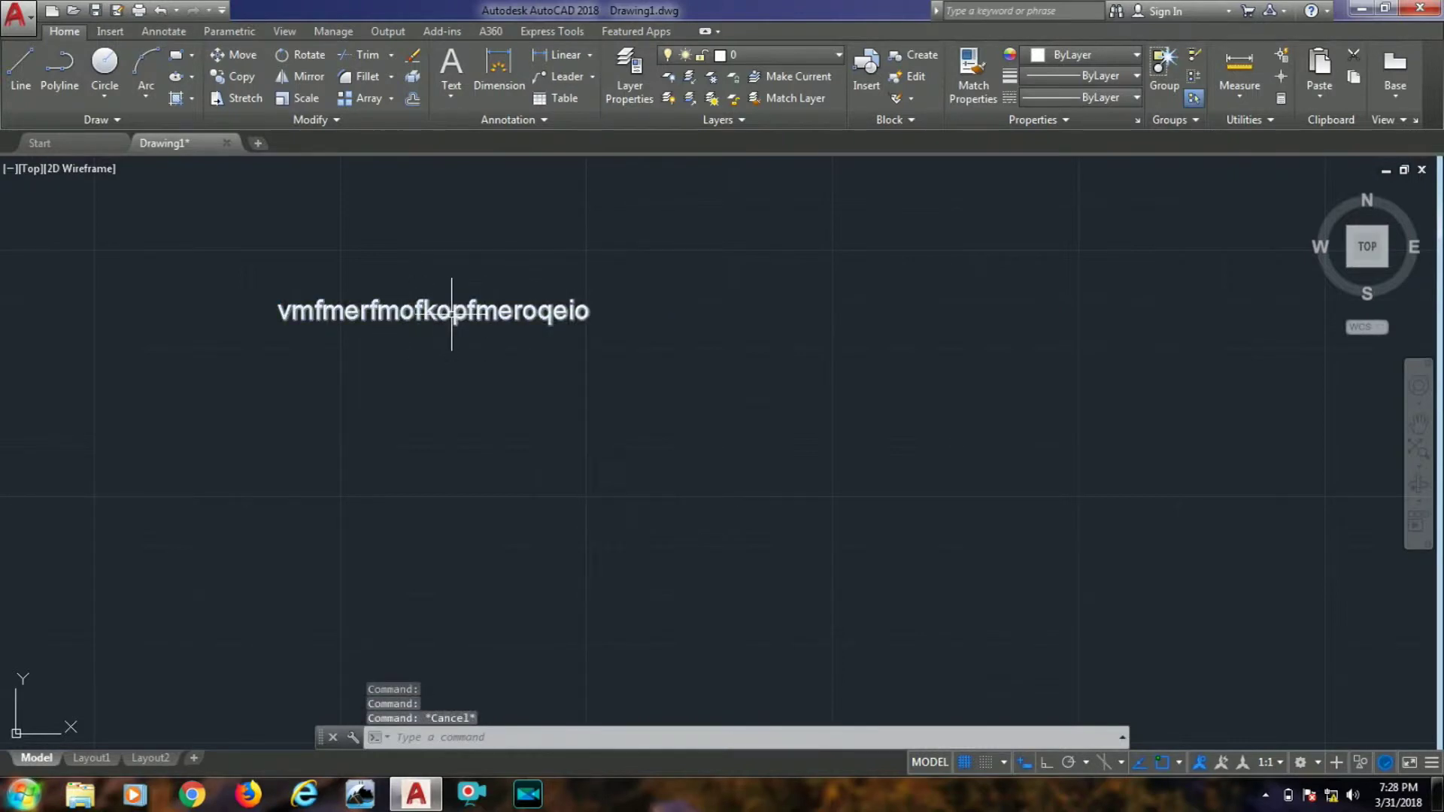
{"action": "double_click", "coordinate": [456, 318]}
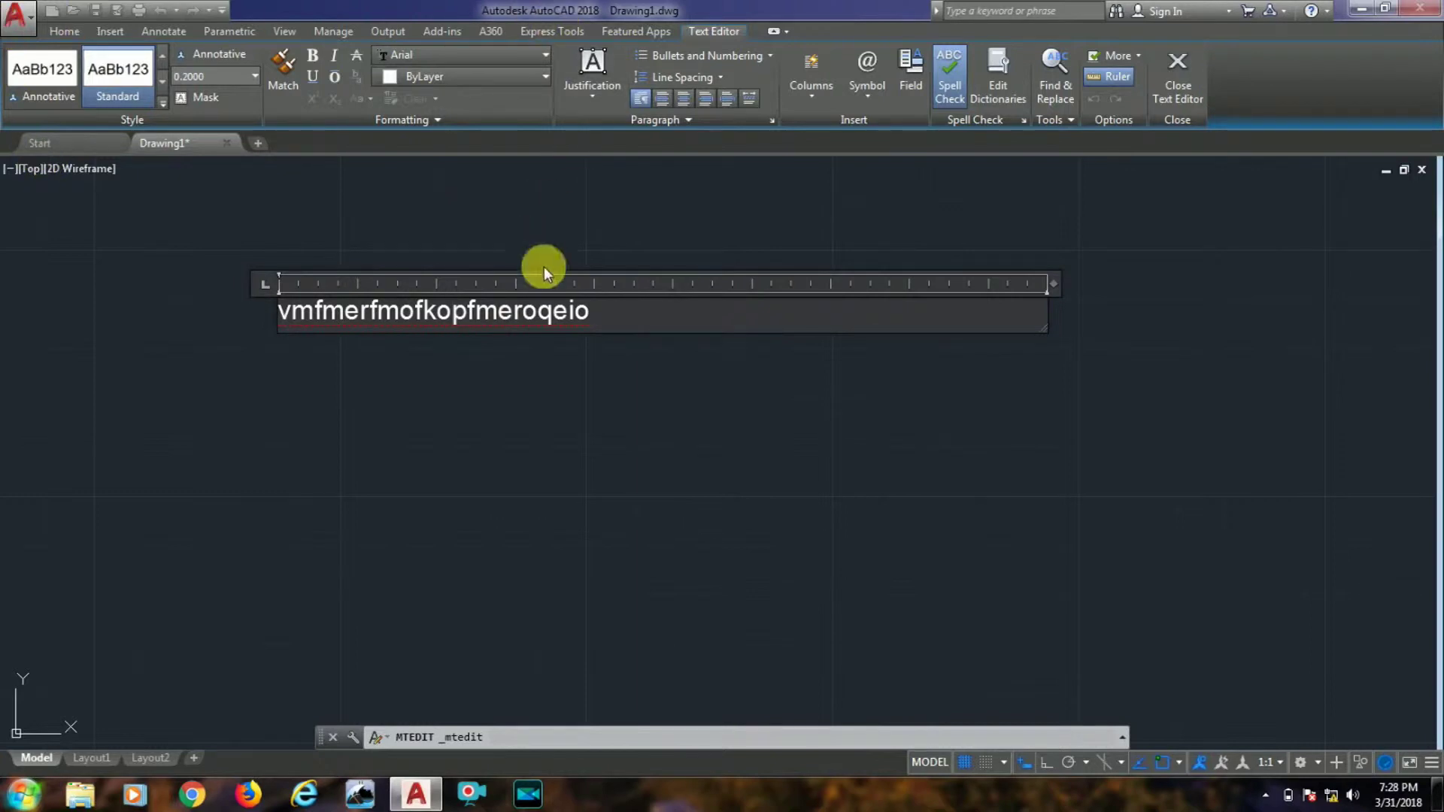
{"action": "left_click_drag", "start_coordinate": [580, 316], "coordinate": [277, 312]}
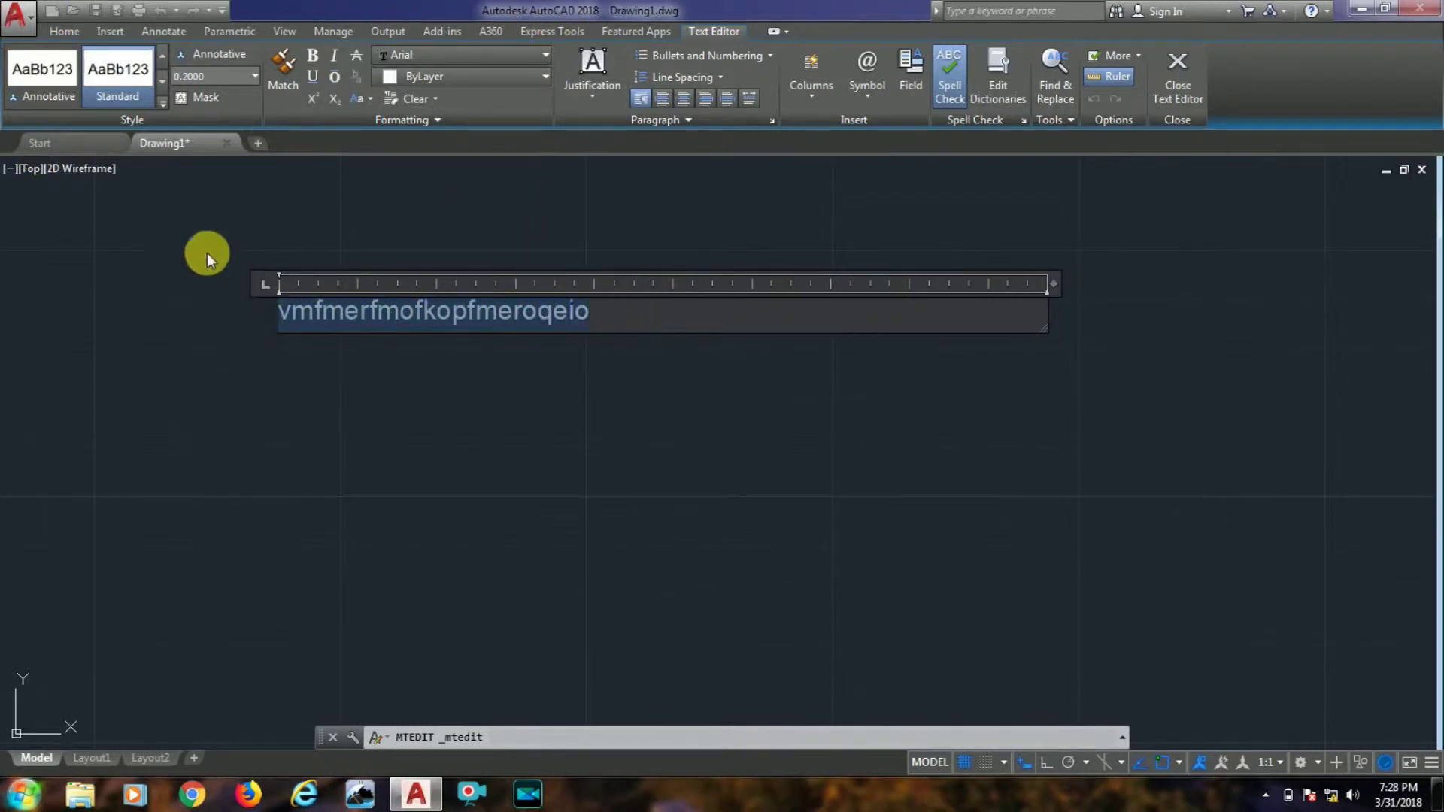
Set the sample text height to 2.0000 and close the editor
{"action": "left_click", "coordinate": [235, 86]}
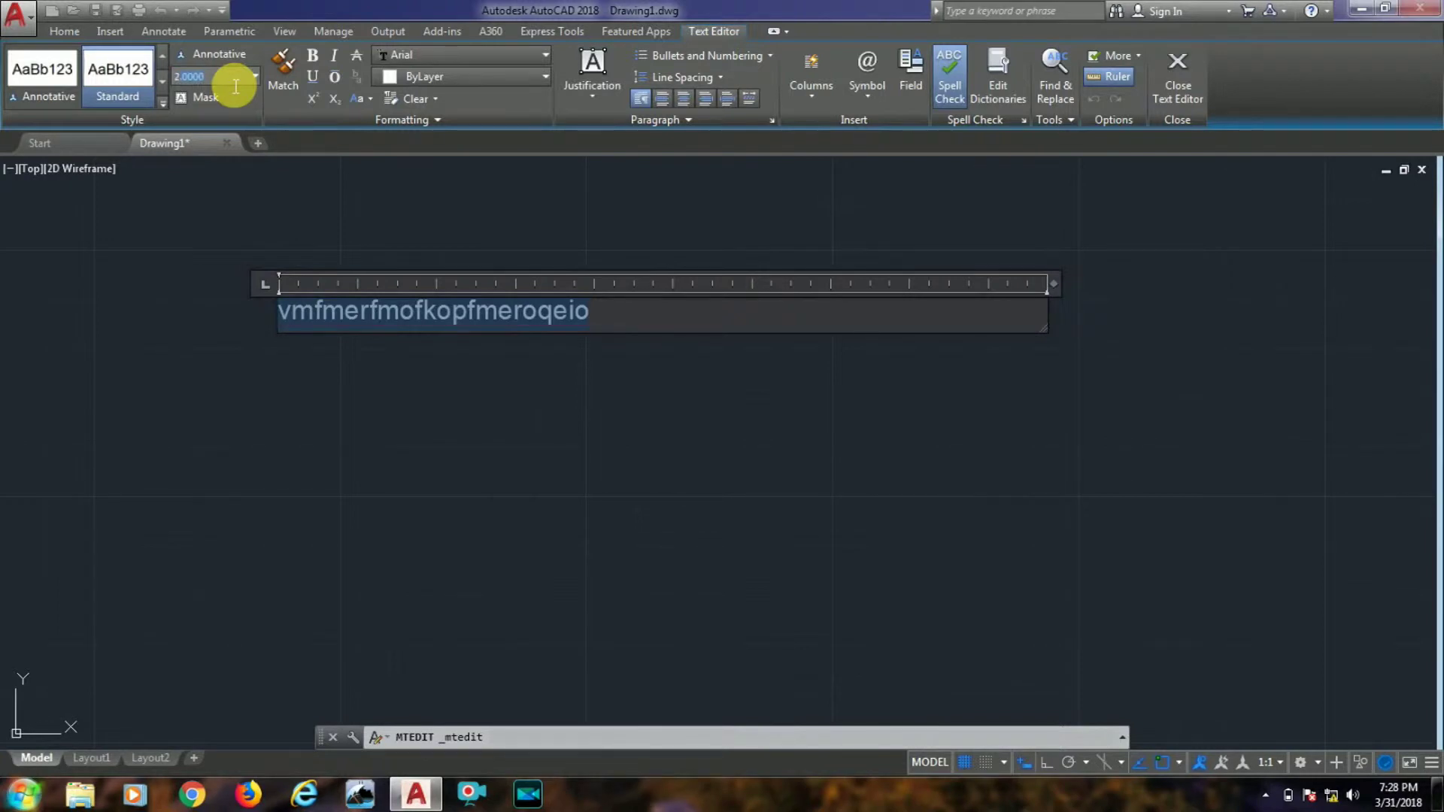
{"action": "key", "text": "Return"}
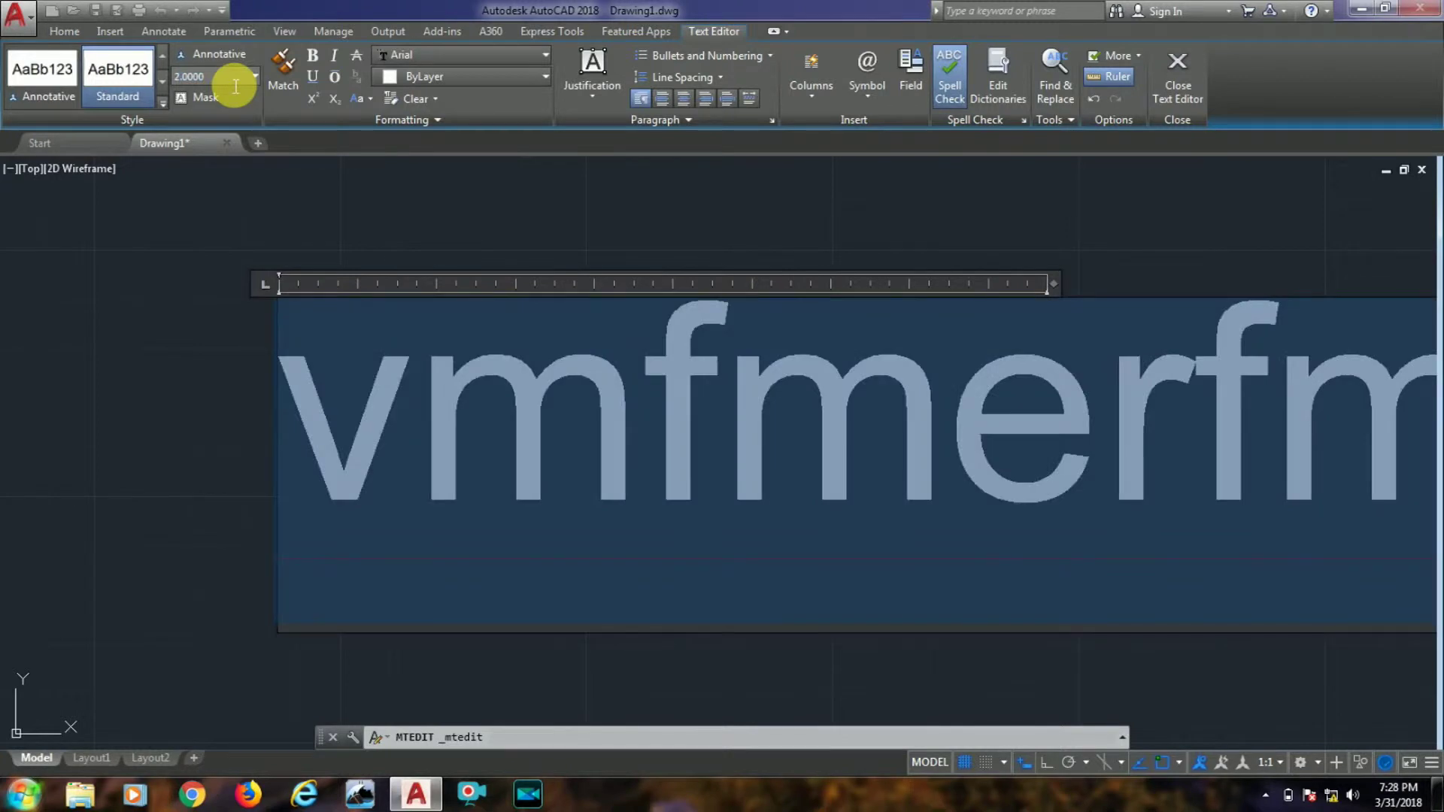
{"action": "scroll", "coordinate": [1065, 300], "scroll_direction": "down", "scroll_amount": 3}
{"action": "scroll", "coordinate": [1065, 300], "scroll_direction": "down", "scroll_amount": 2}
{"action": "middle_click_drag", "start_coordinate": [827, 353], "coordinate": [606, 358]}
{"action": "scroll", "coordinate": [988, 328], "scroll_direction": "up", "scroll_amount": 2}
{"action": "middle_click_drag", "start_coordinate": [804, 332], "coordinate": [737, 332]}
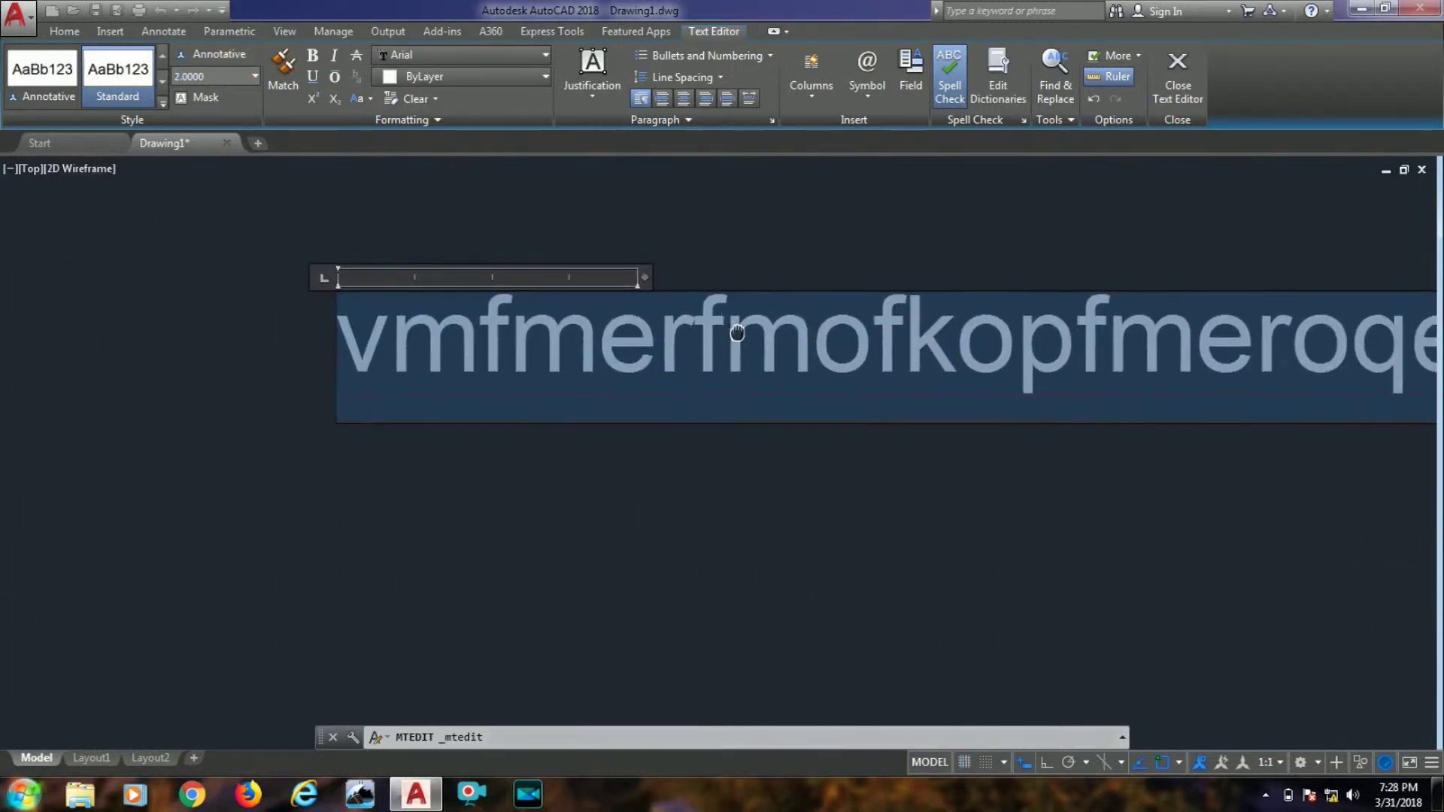
{"action": "scroll", "coordinate": [737, 332], "scroll_direction": "up", "scroll_amount": 1}
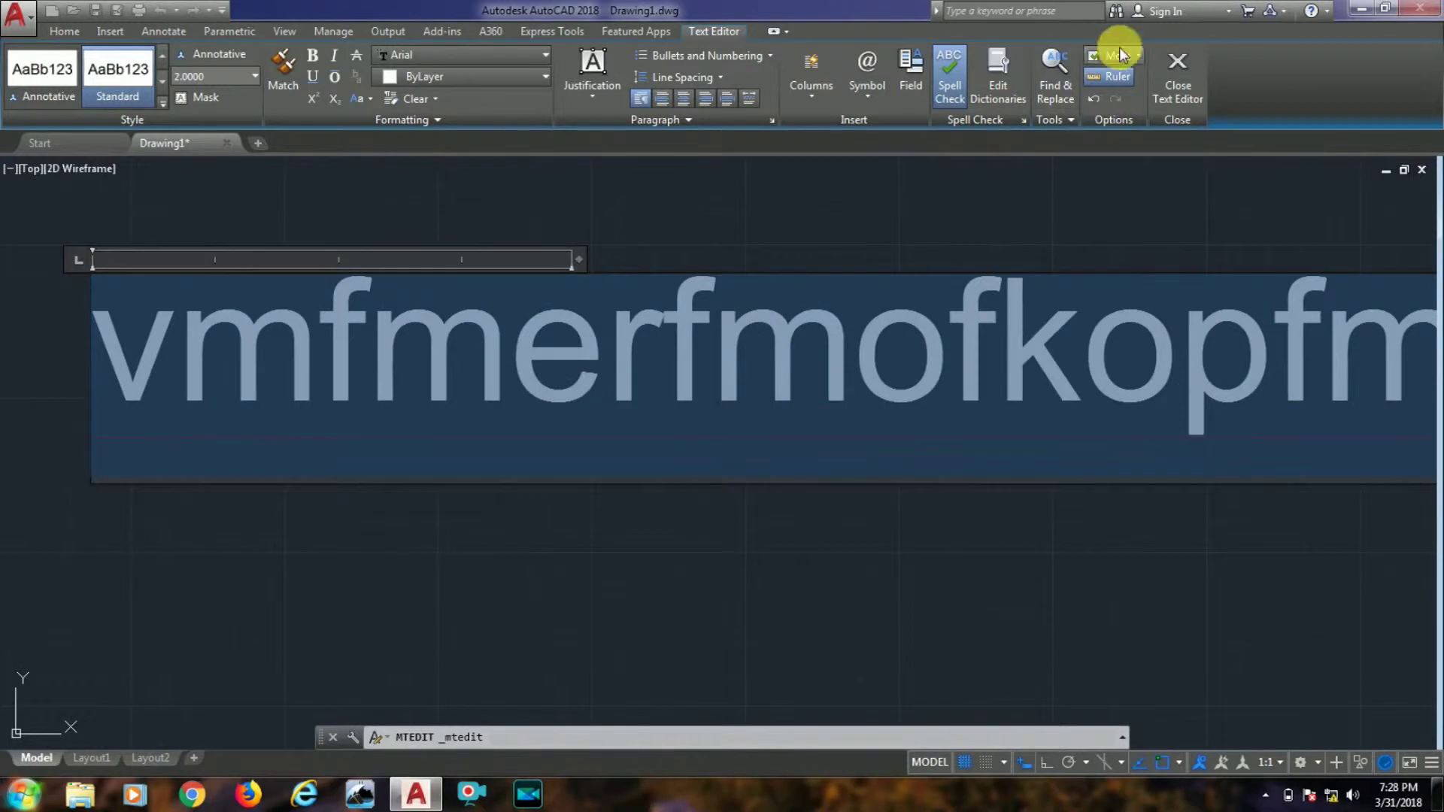
{"action": "left_click", "coordinate": [1177, 79]}
Reopen the enlarged sample text for editing and select all of it
{"action": "scroll", "coordinate": [846, 258], "scroll_direction": "down", "scroll_amount": 4}
{"action": "scroll", "coordinate": [801, 307], "scroll_direction": "up", "scroll_amount": 3}
{"action": "middle_click_drag", "start_coordinate": [800, 307], "coordinate": [739, 404]}
{"action": "scroll", "coordinate": [731, 368], "scroll_direction": "down", "scroll_amount": 2}
{"action": "double_click", "coordinate": [732, 368]}
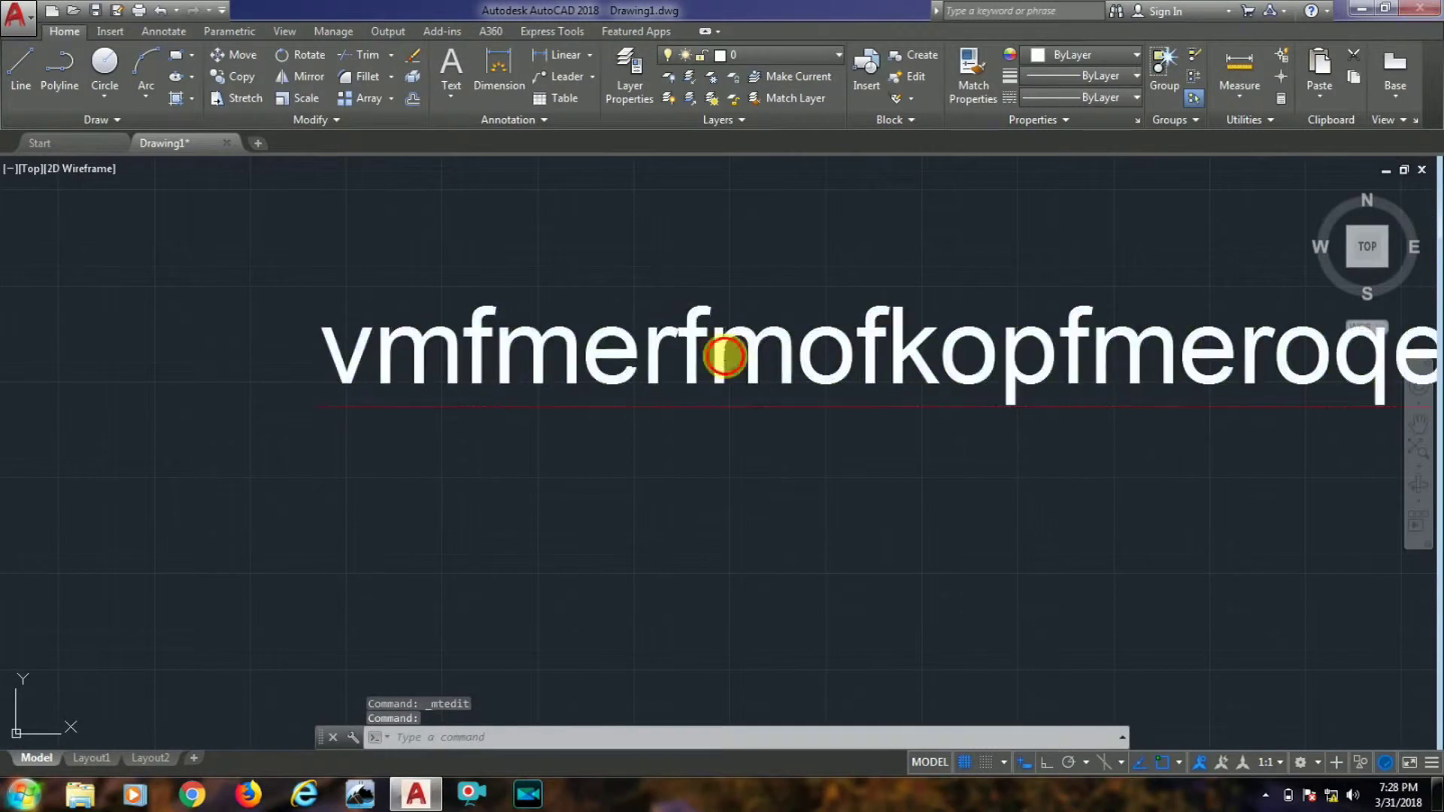
{"action": "scroll", "coordinate": [930, 361], "scroll_direction": "down", "scroll_amount": 2}
{"action": "scroll", "coordinate": [931, 361], "scroll_direction": "up", "scroll_amount": 4}
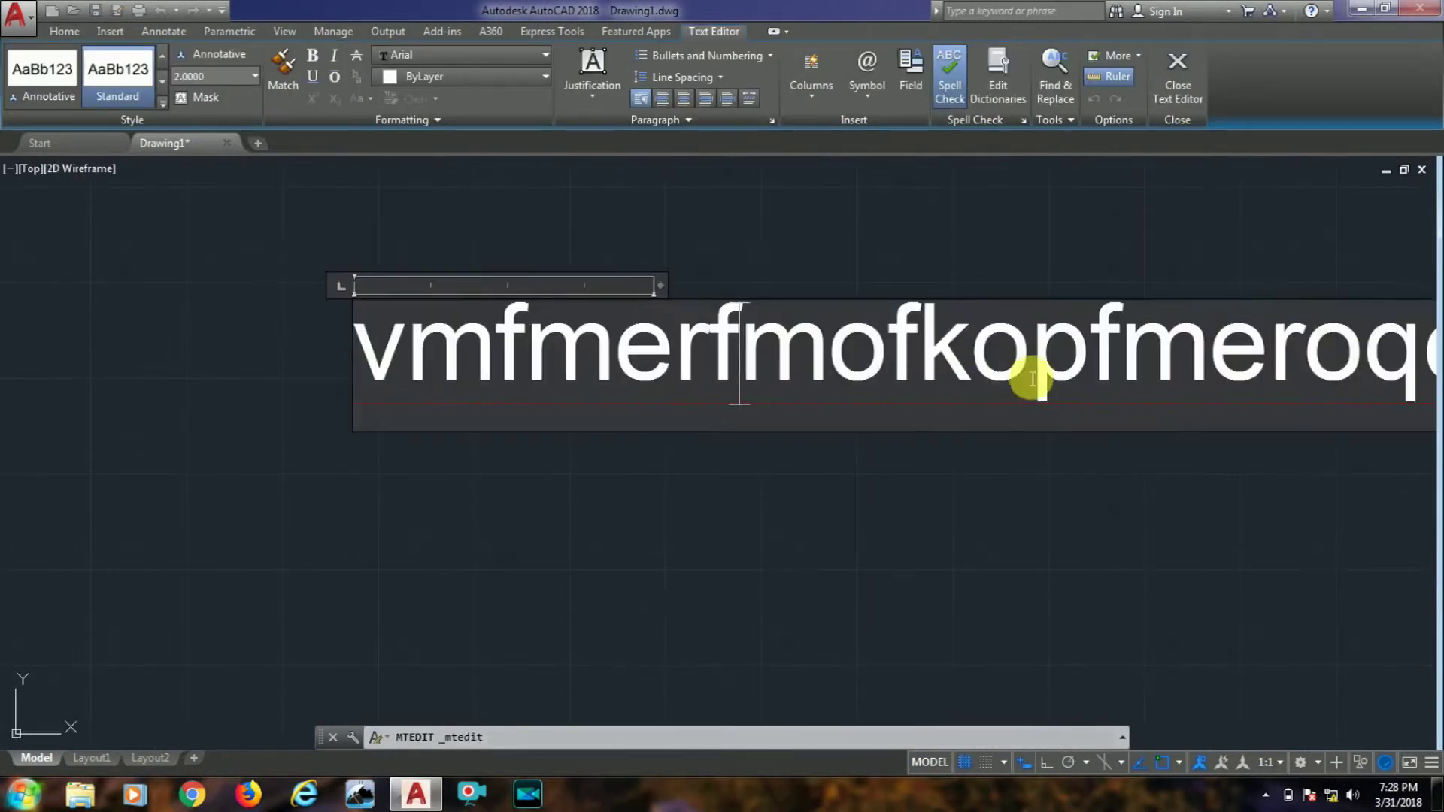
{"action": "scroll", "coordinate": [861, 361], "scroll_direction": "down", "scroll_amount": 2}
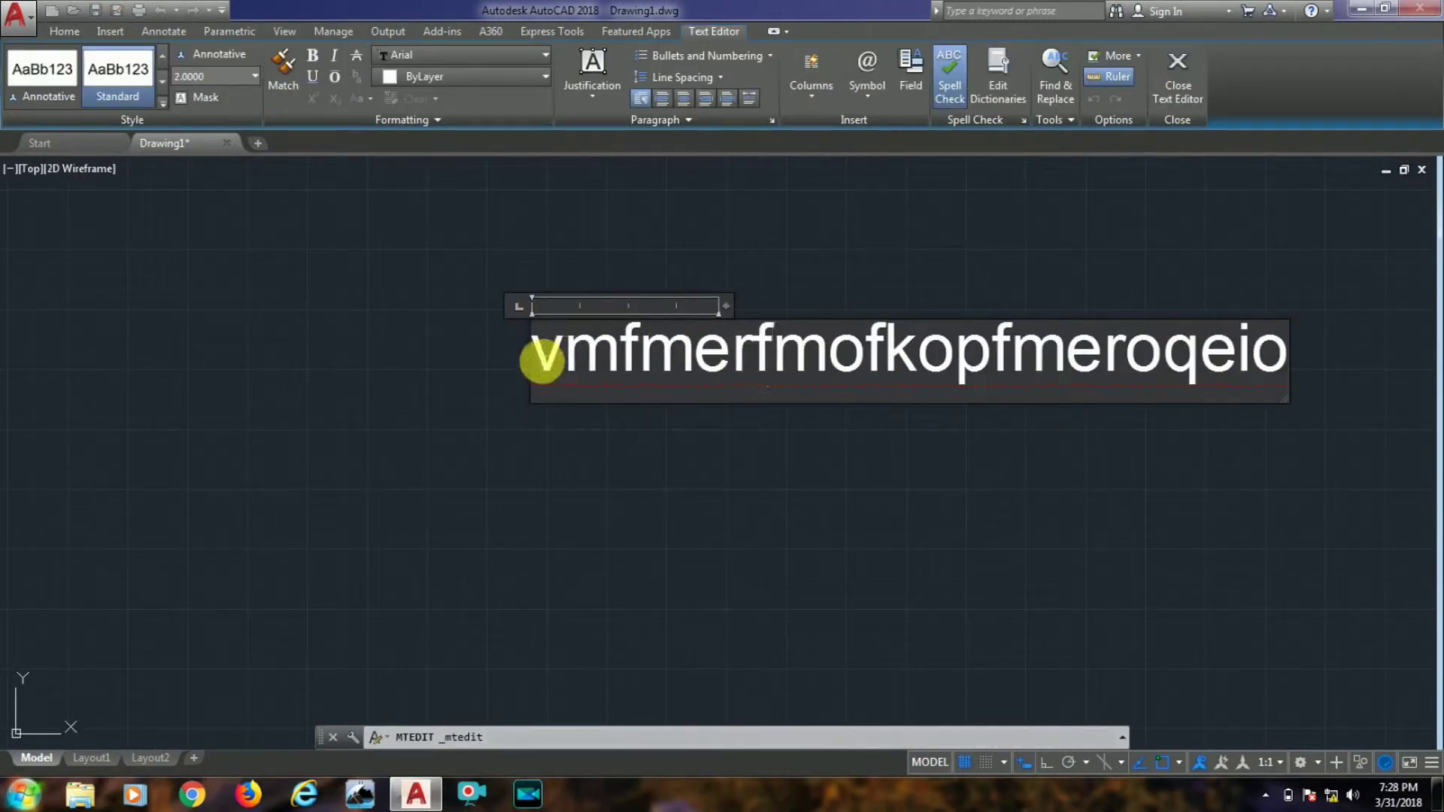
{"action": "left_click_drag", "start_coordinate": [539, 358], "coordinate": [1261, 353]}
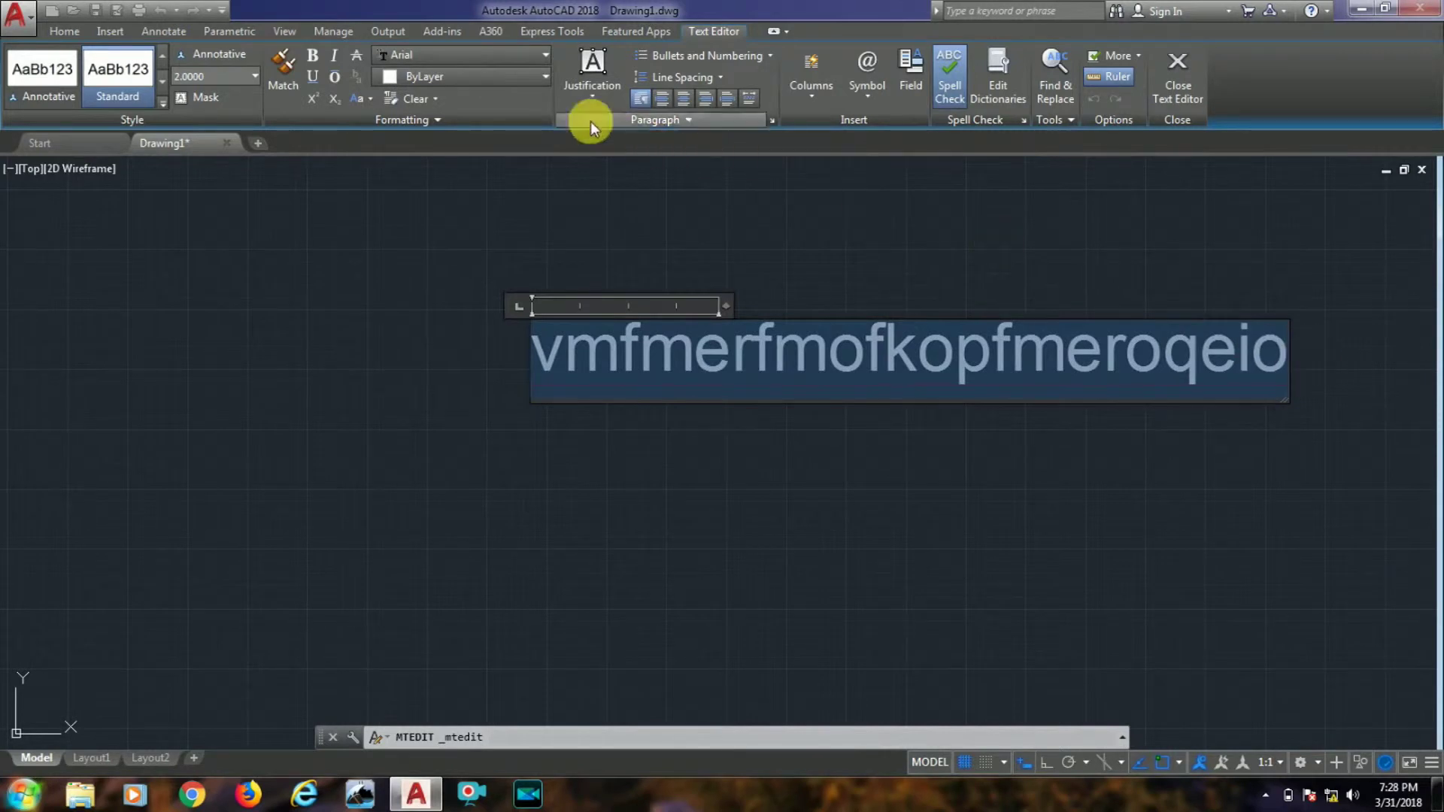
{"action": "left_click", "coordinate": [494, 53]}
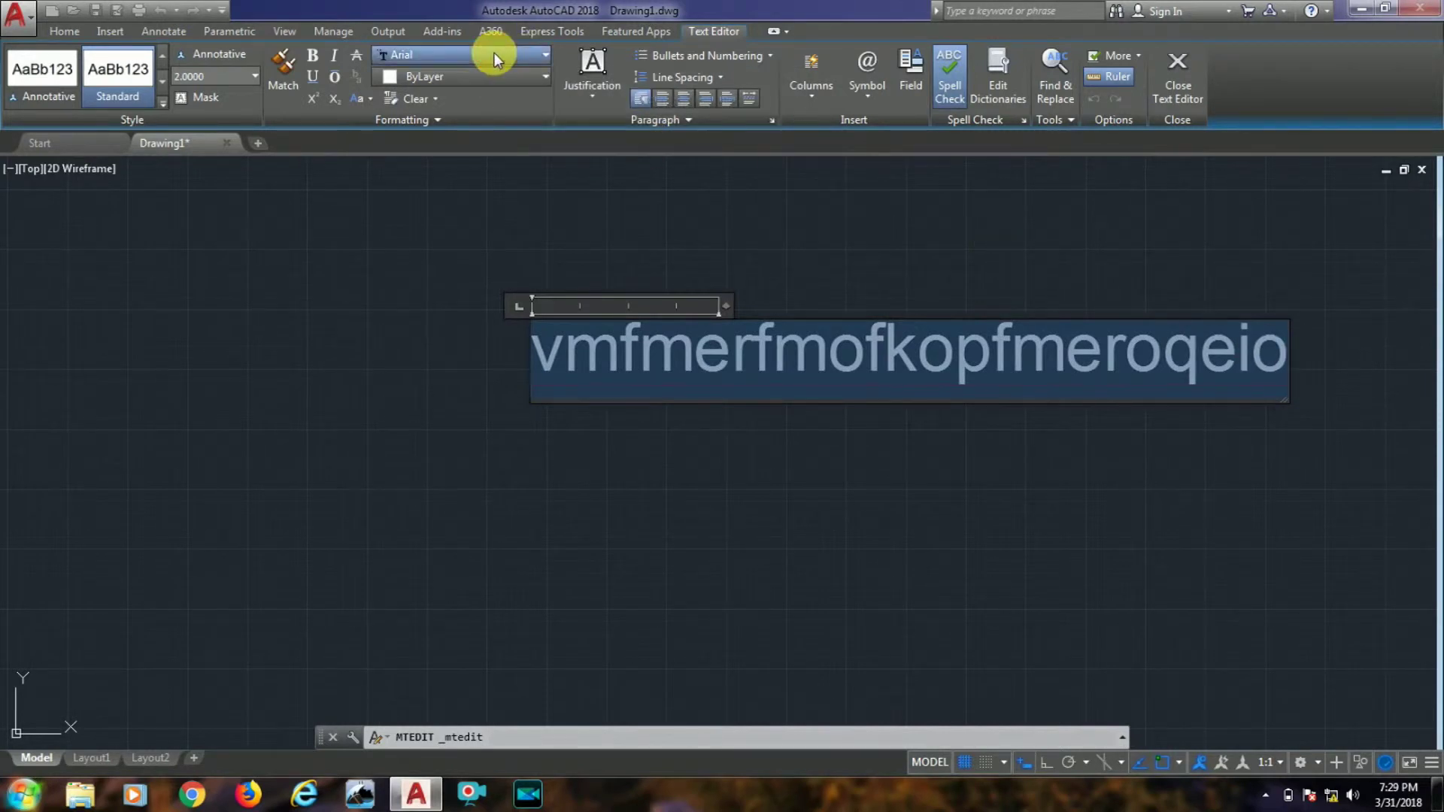
Change the text's font to Bookman Old Style, briefly trying Arial Greek first
{"action": "key", "text": "Escape"}
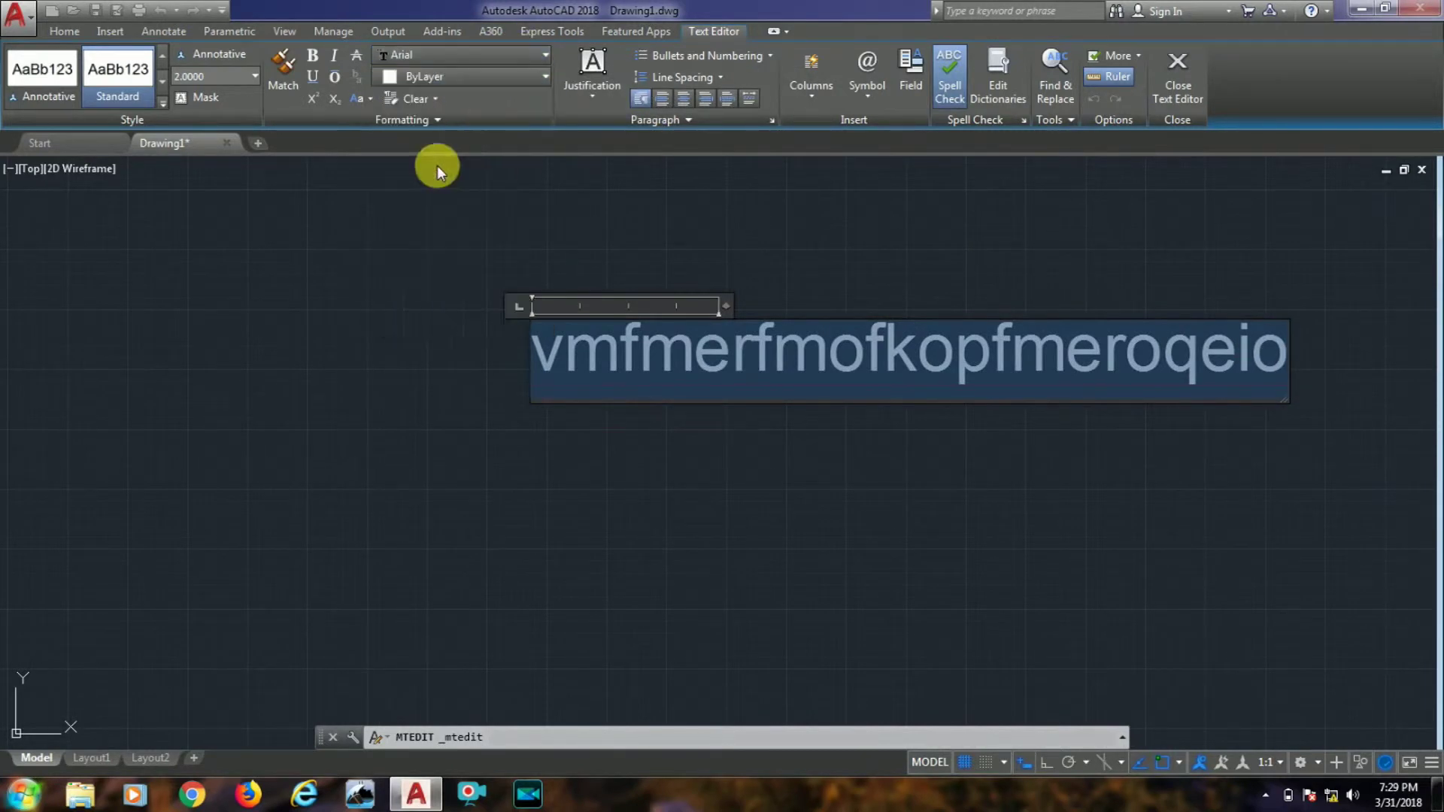
{"action": "left_click", "coordinate": [506, 63]}
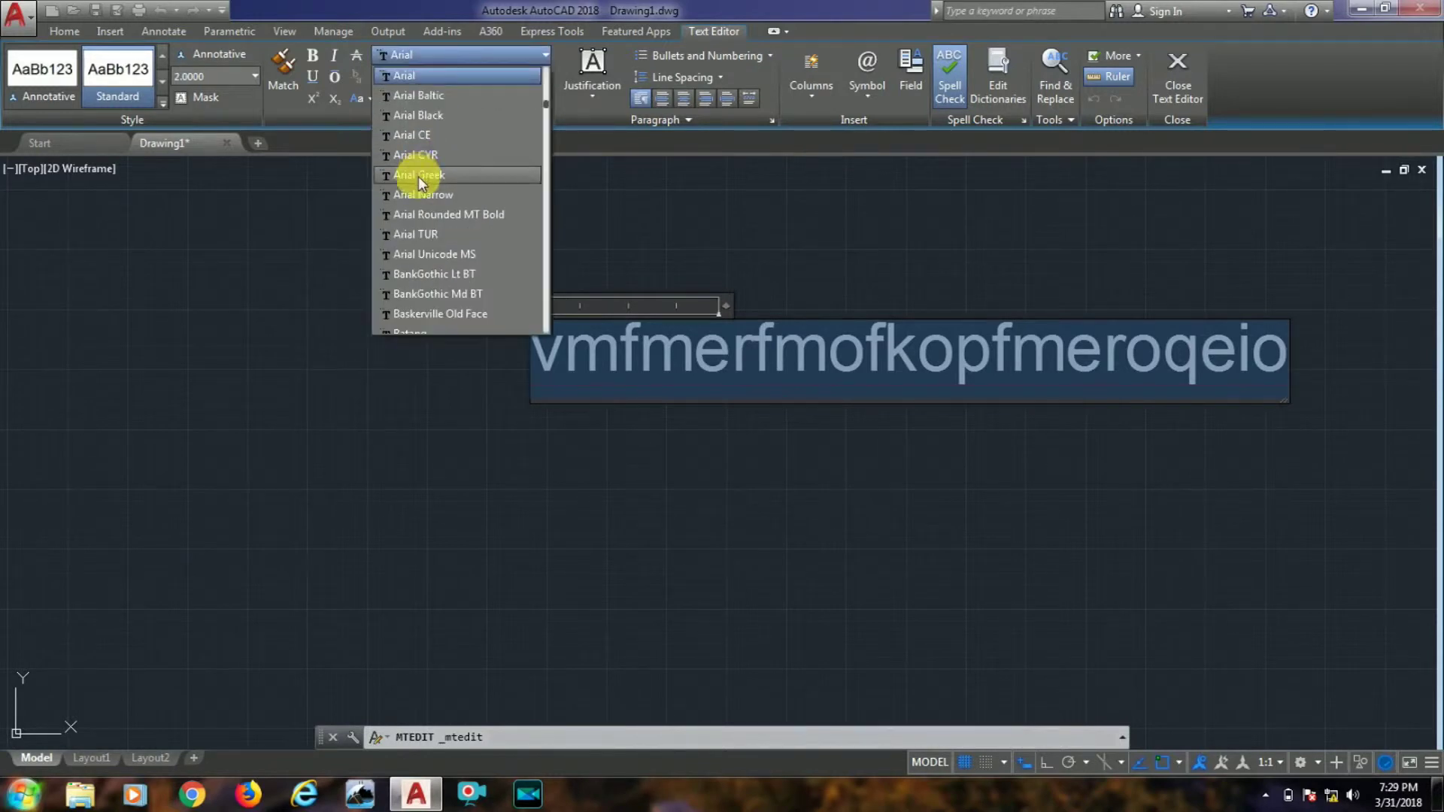
{"action": "left_click", "coordinate": [418, 176]}
{"action": "left_click", "coordinate": [466, 59]}
{"action": "scroll", "coordinate": [435, 282], "scroll_direction": "down", "scroll_amount": 3}
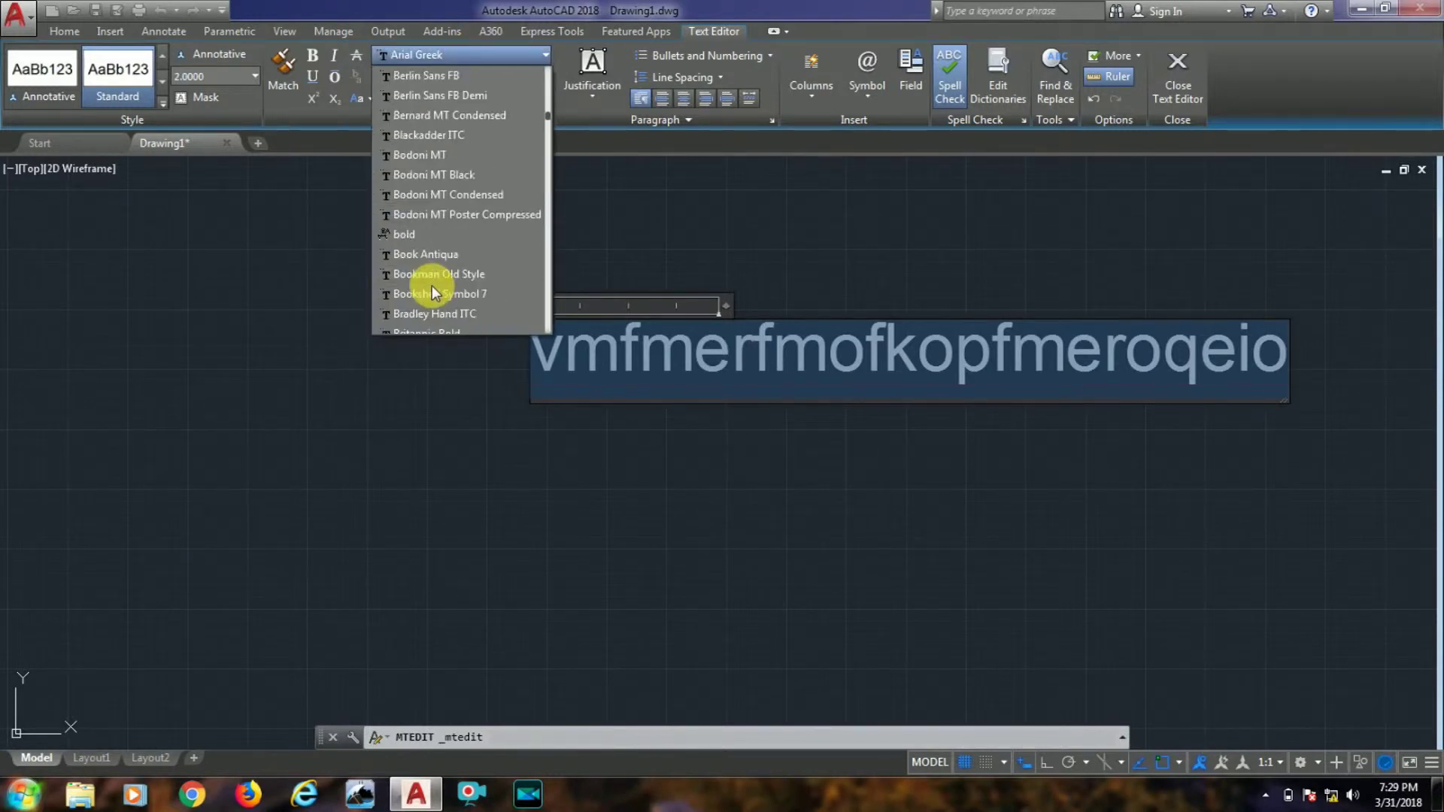
{"action": "left_click", "coordinate": [437, 274]}
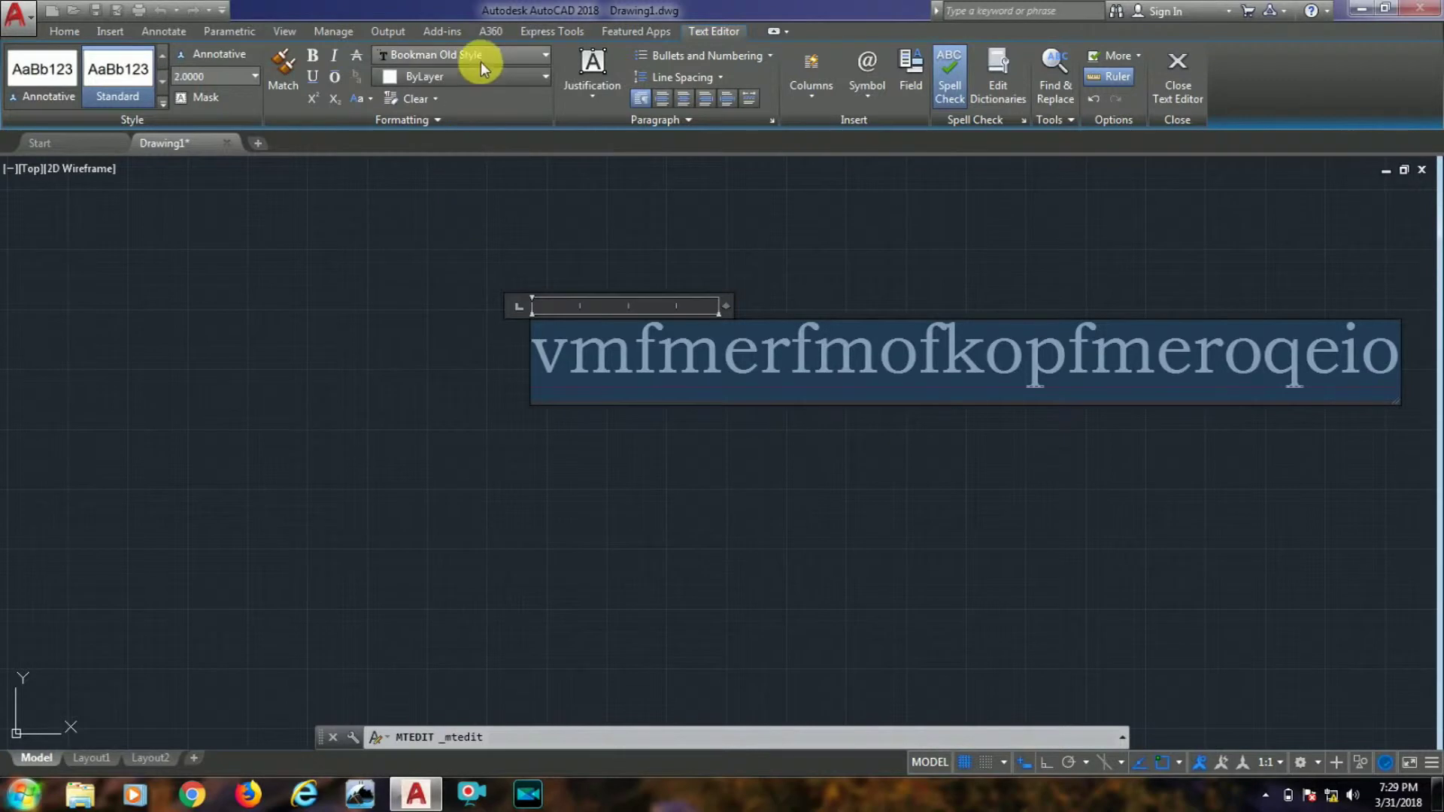
Toggle Bold and Superscript on and off, leaving the text's formatting unchanged
{"action": "left_click", "coordinate": [314, 59]}
{"action": "left_click", "coordinate": [314, 58]}
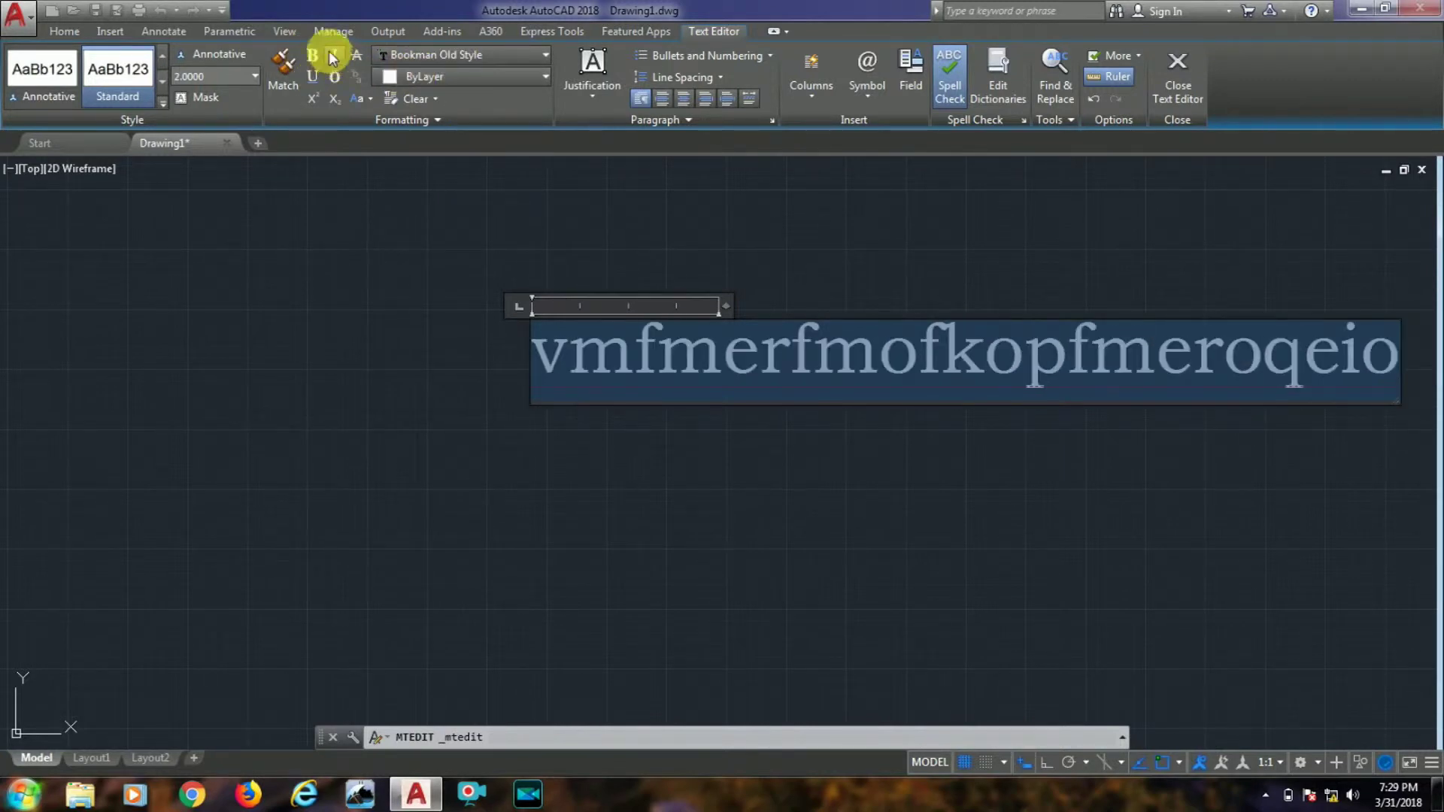
{"action": "left_click", "coordinate": [314, 99]}
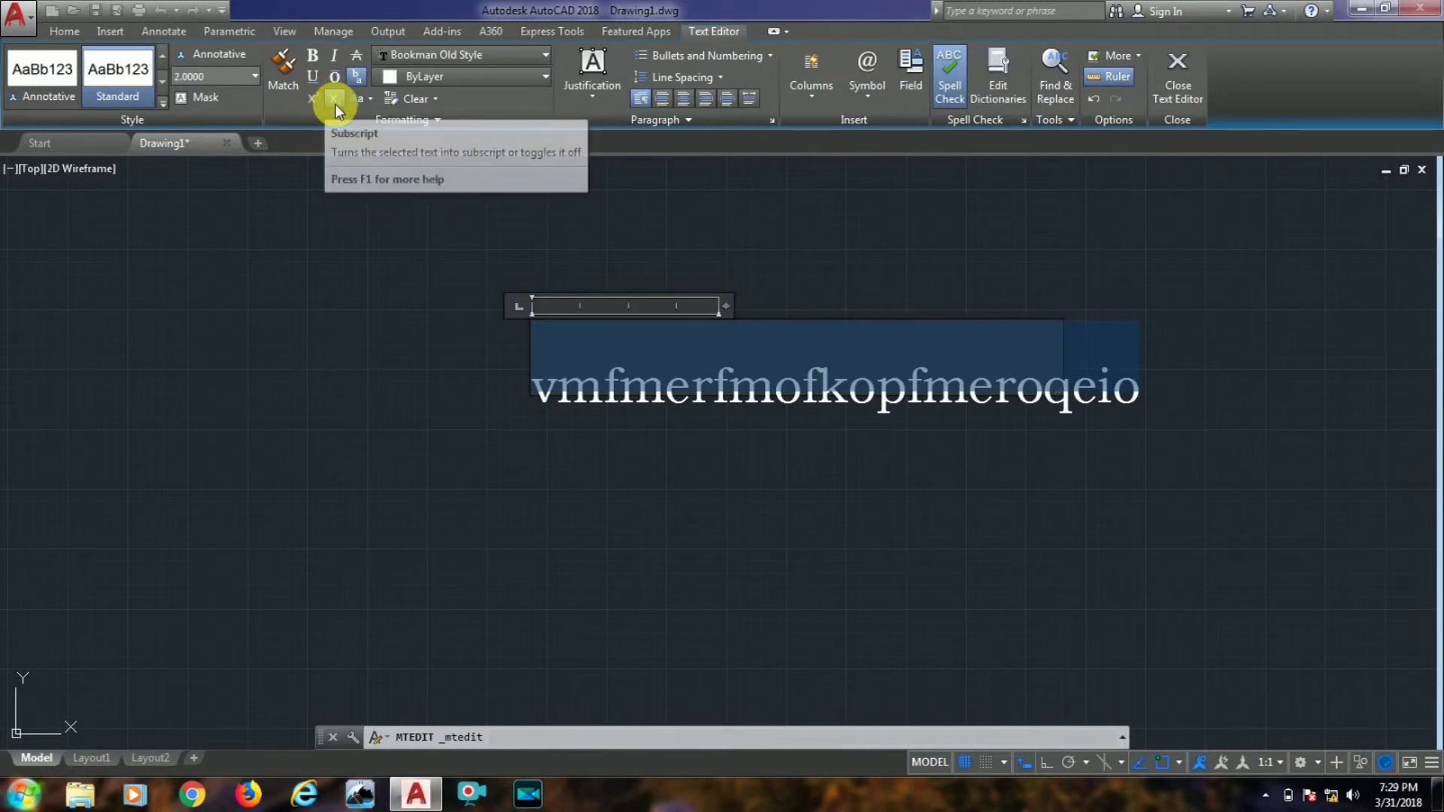
{"action": "left_click", "coordinate": [335, 100]}
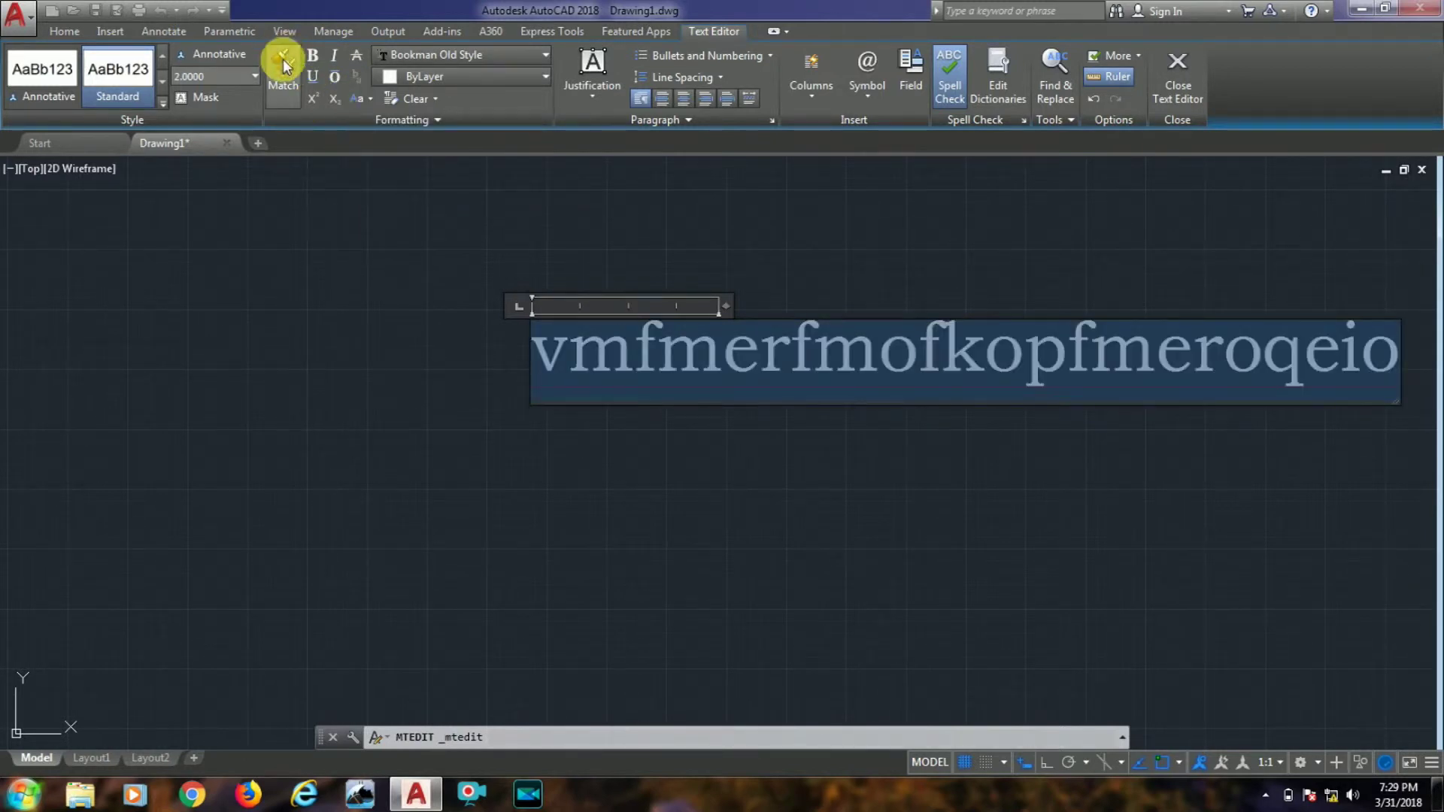
{"action": "left_click", "coordinate": [656, 360]}
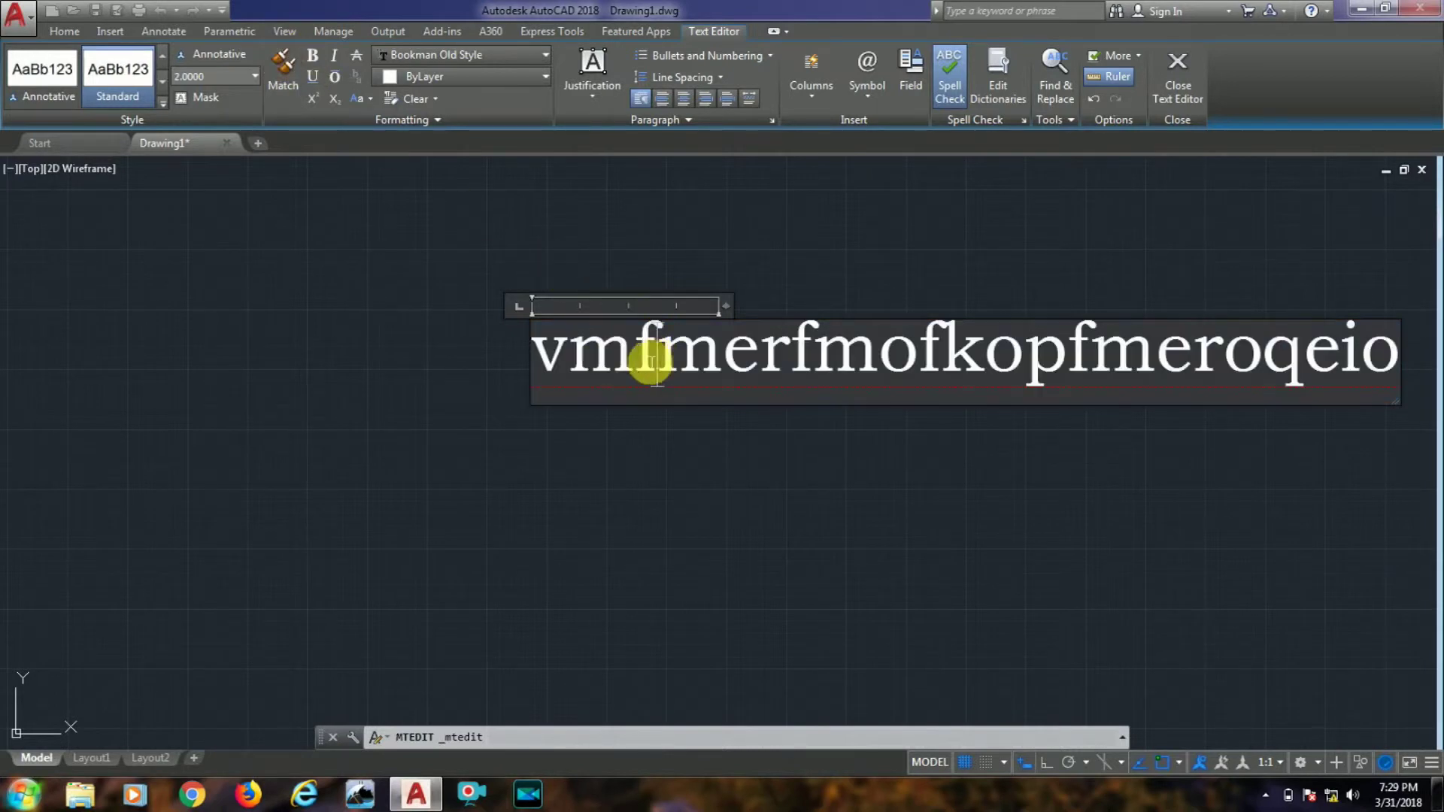
Colour the sample text Green, after briefly trying colour 153,27,30
{"action": "left_click", "coordinate": [549, 354]}
{"action": "double_click", "coordinate": [654, 357]}
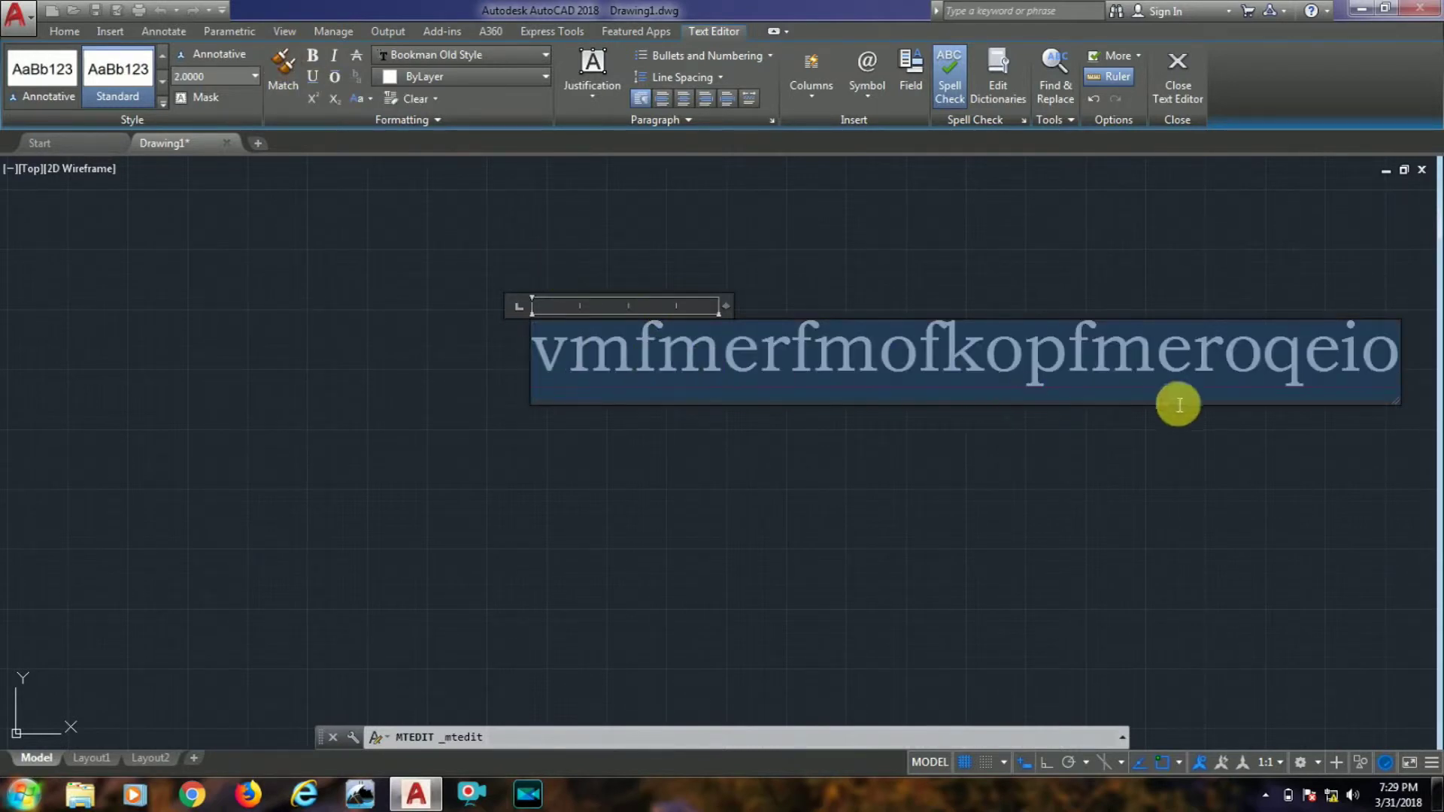
{"action": "left_click", "coordinate": [515, 77]}
{"action": "left_click", "coordinate": [437, 148]}
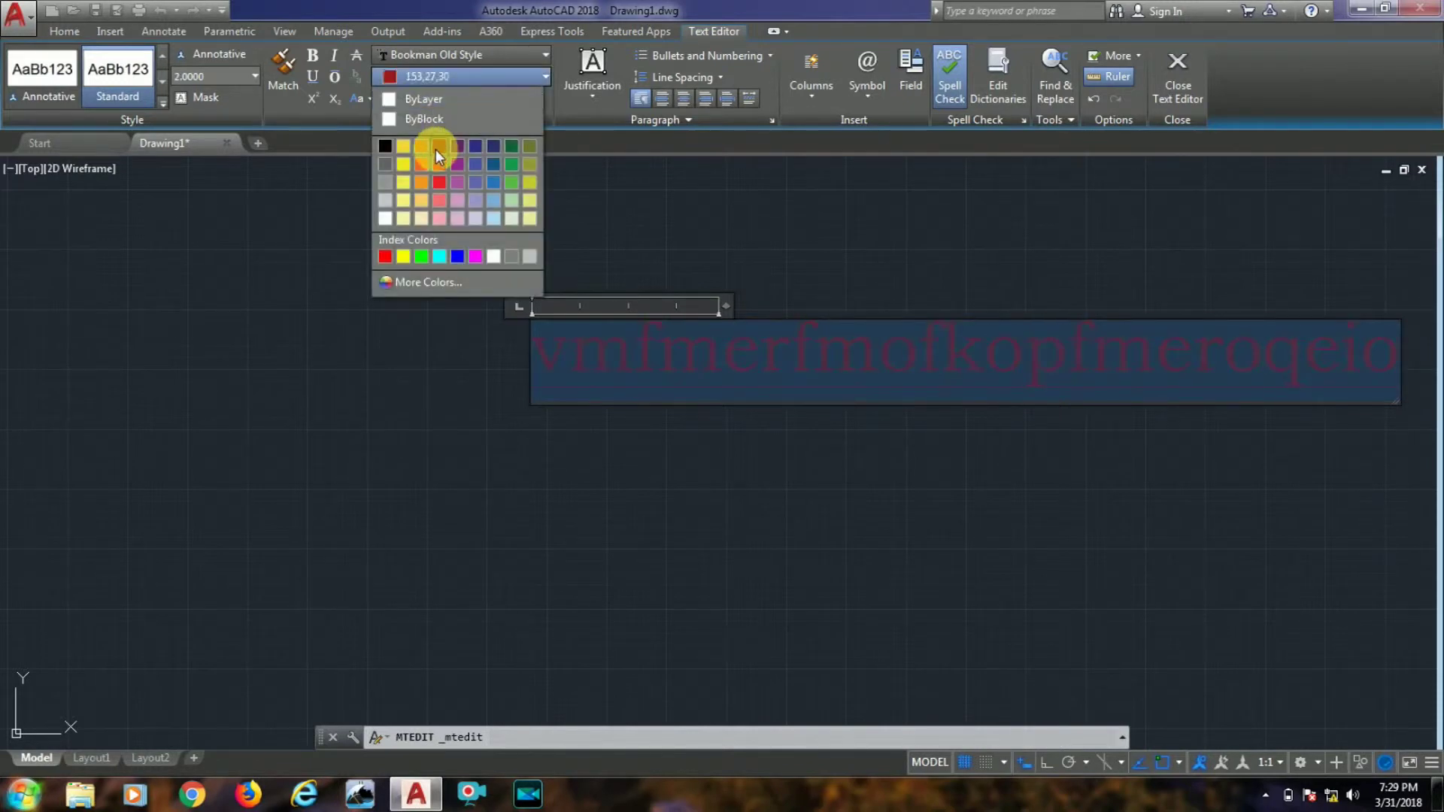
{"action": "left_click", "coordinate": [522, 85]}
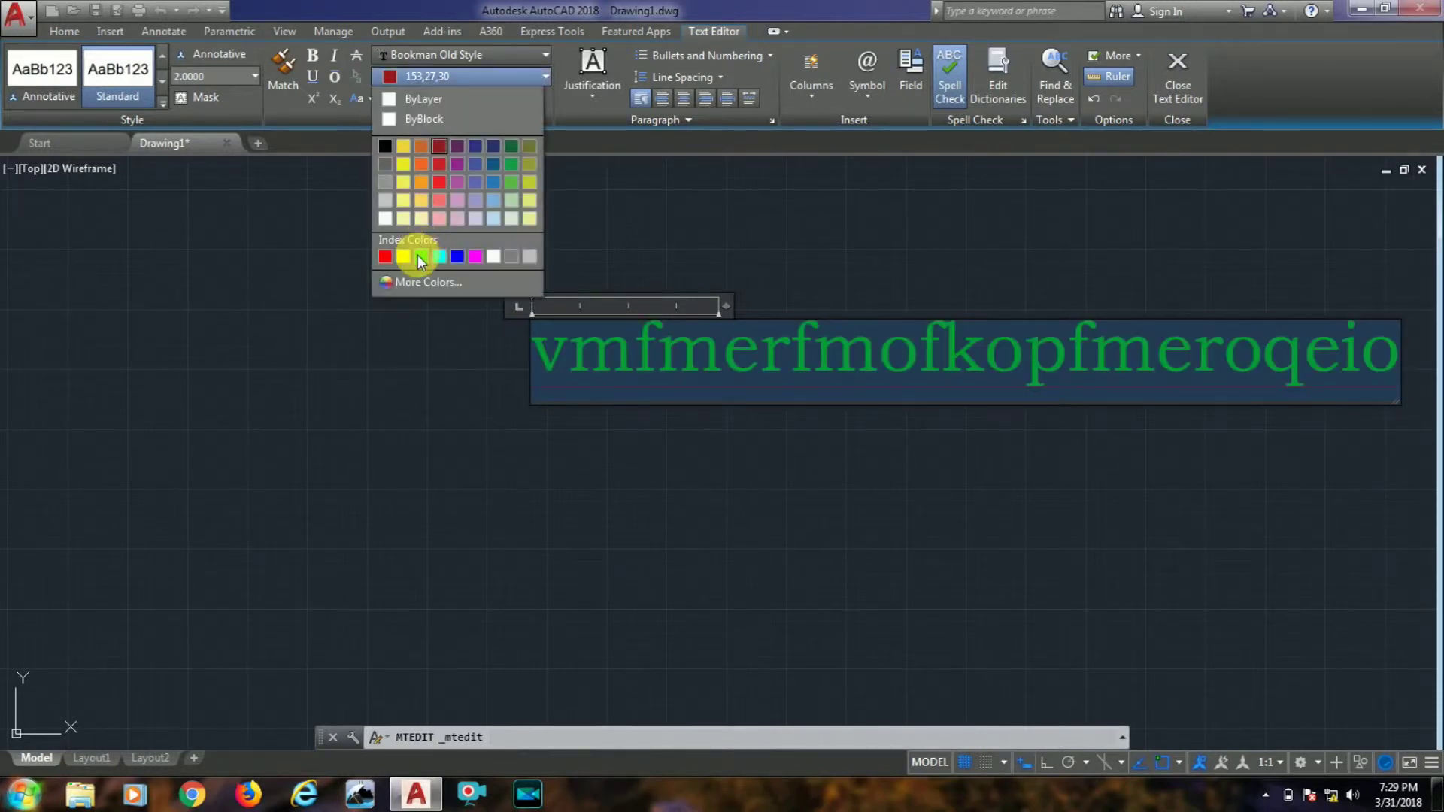
{"action": "left_click", "coordinate": [420, 254]}
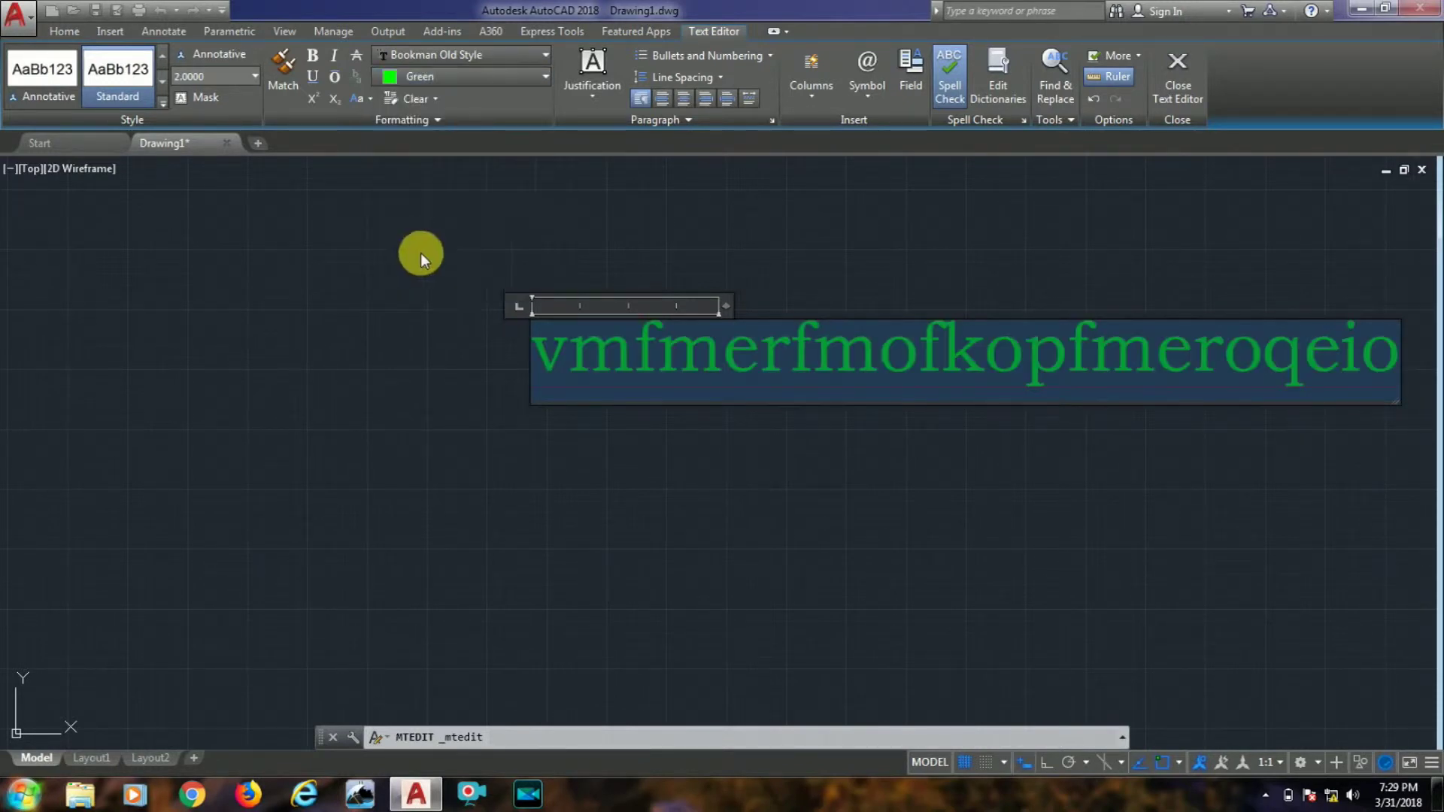
{"action": "left_click", "coordinate": [598, 96]}
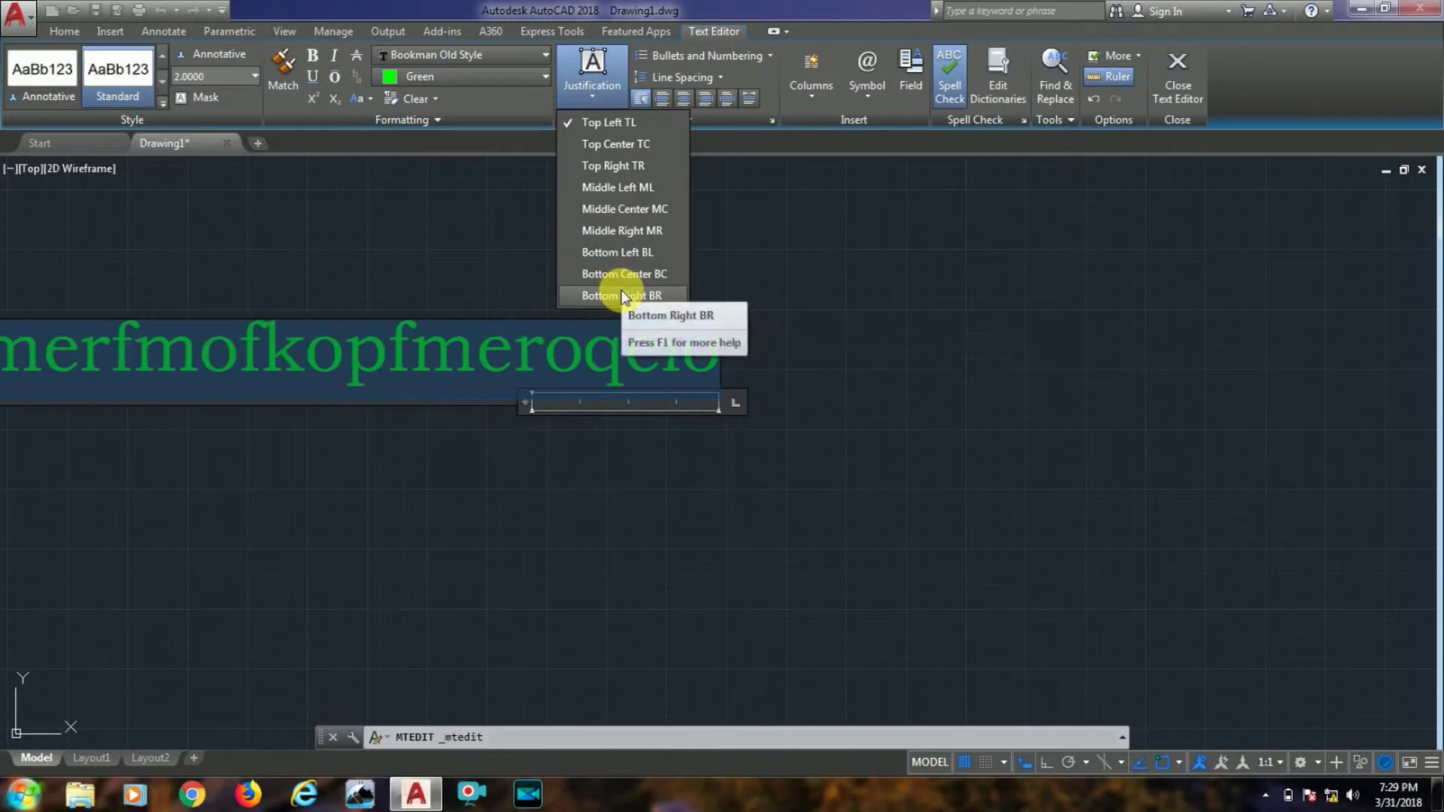
Keep Top Left justification and try Center, Right and Distribute paragraph alignments
{"action": "left_click", "coordinate": [604, 124]}
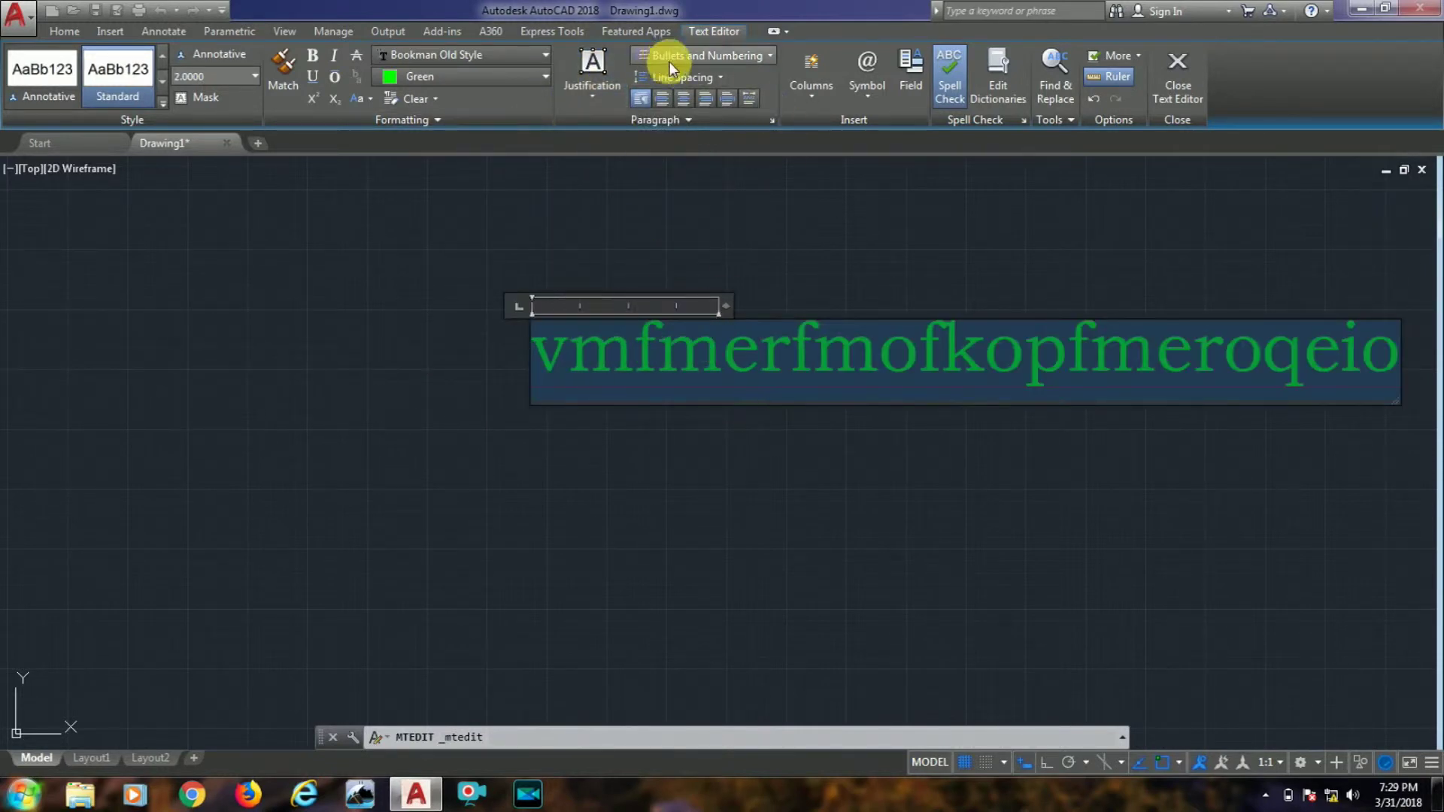
{"action": "left_click", "coordinate": [680, 101]}
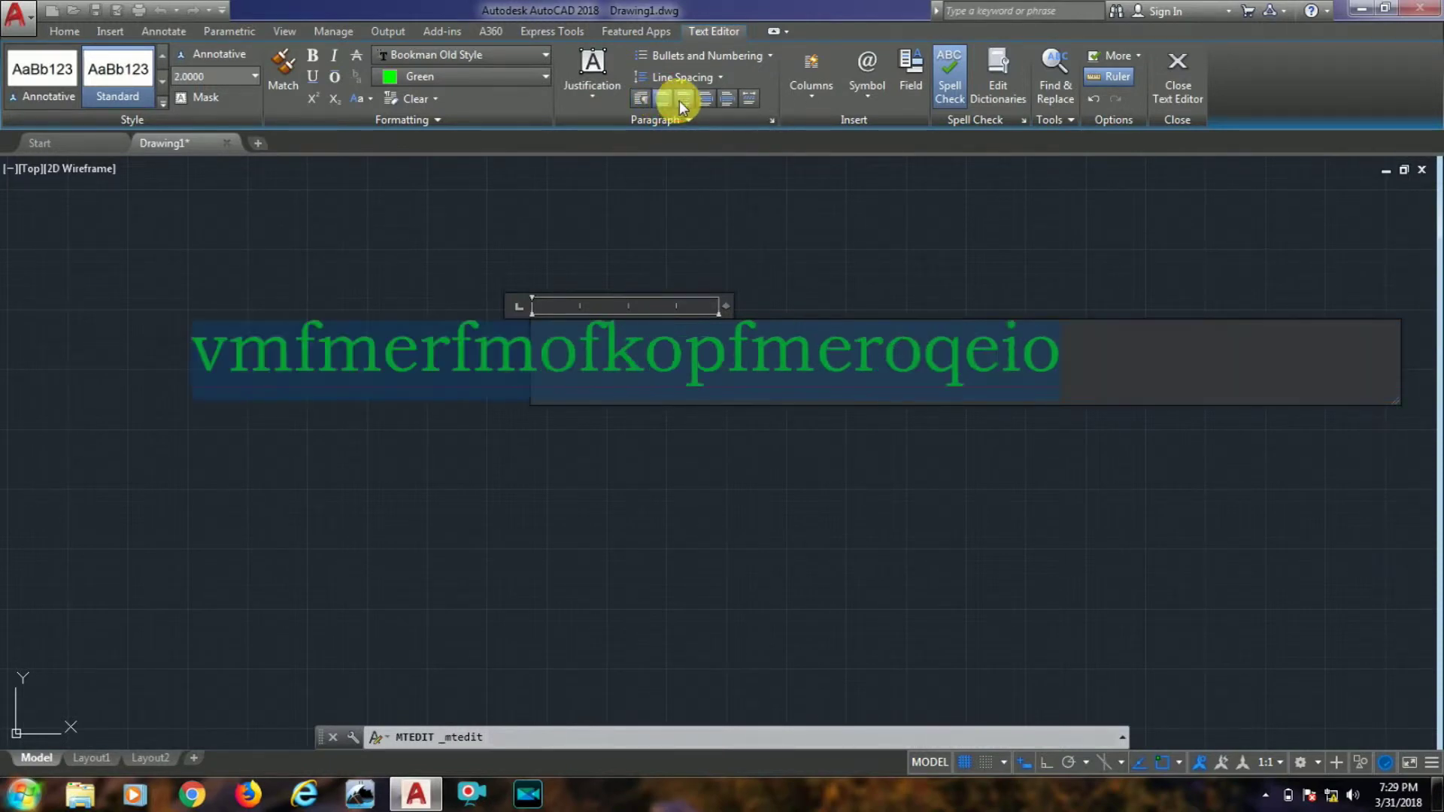
{"action": "left_click", "coordinate": [698, 101]}
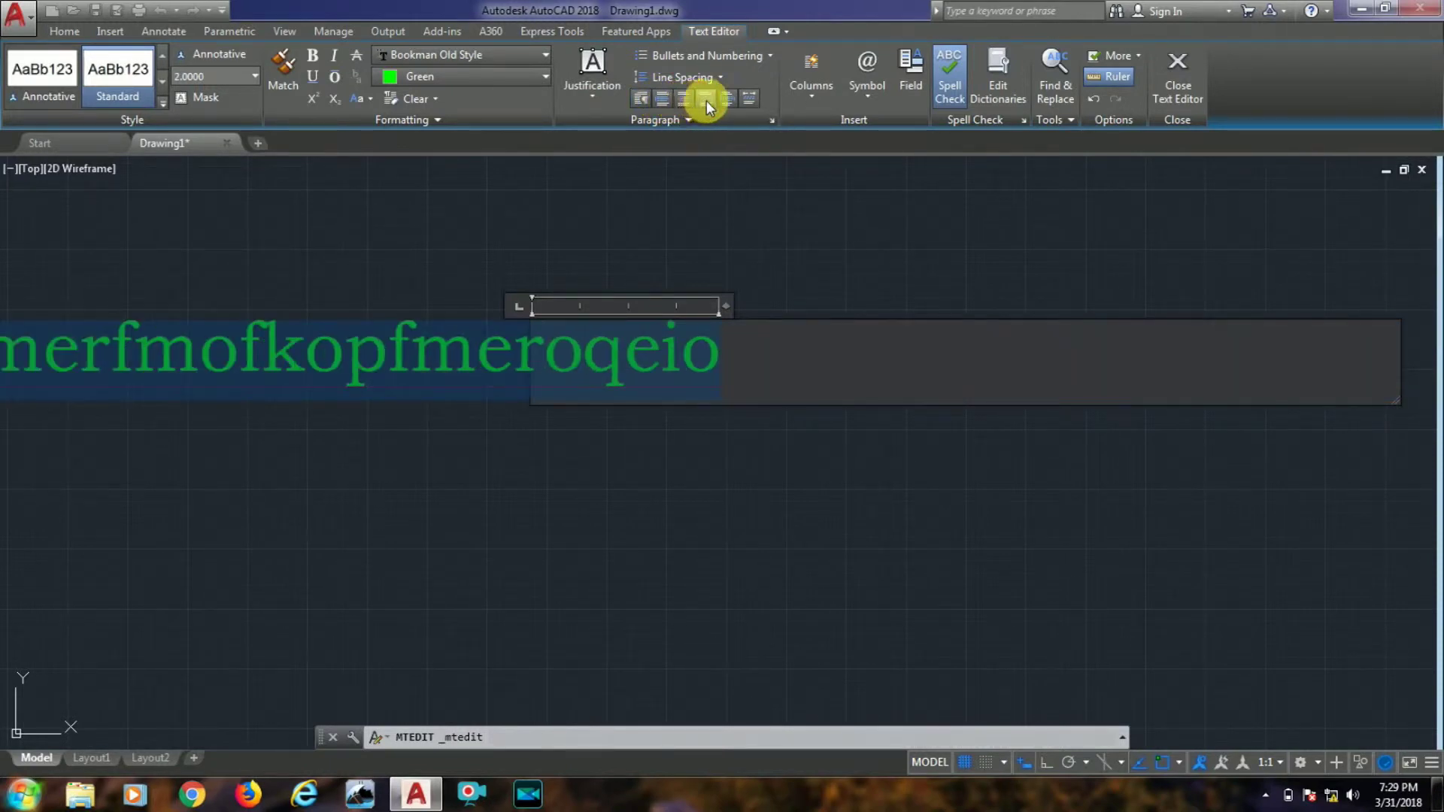
{"action": "left_click", "coordinate": [724, 100]}
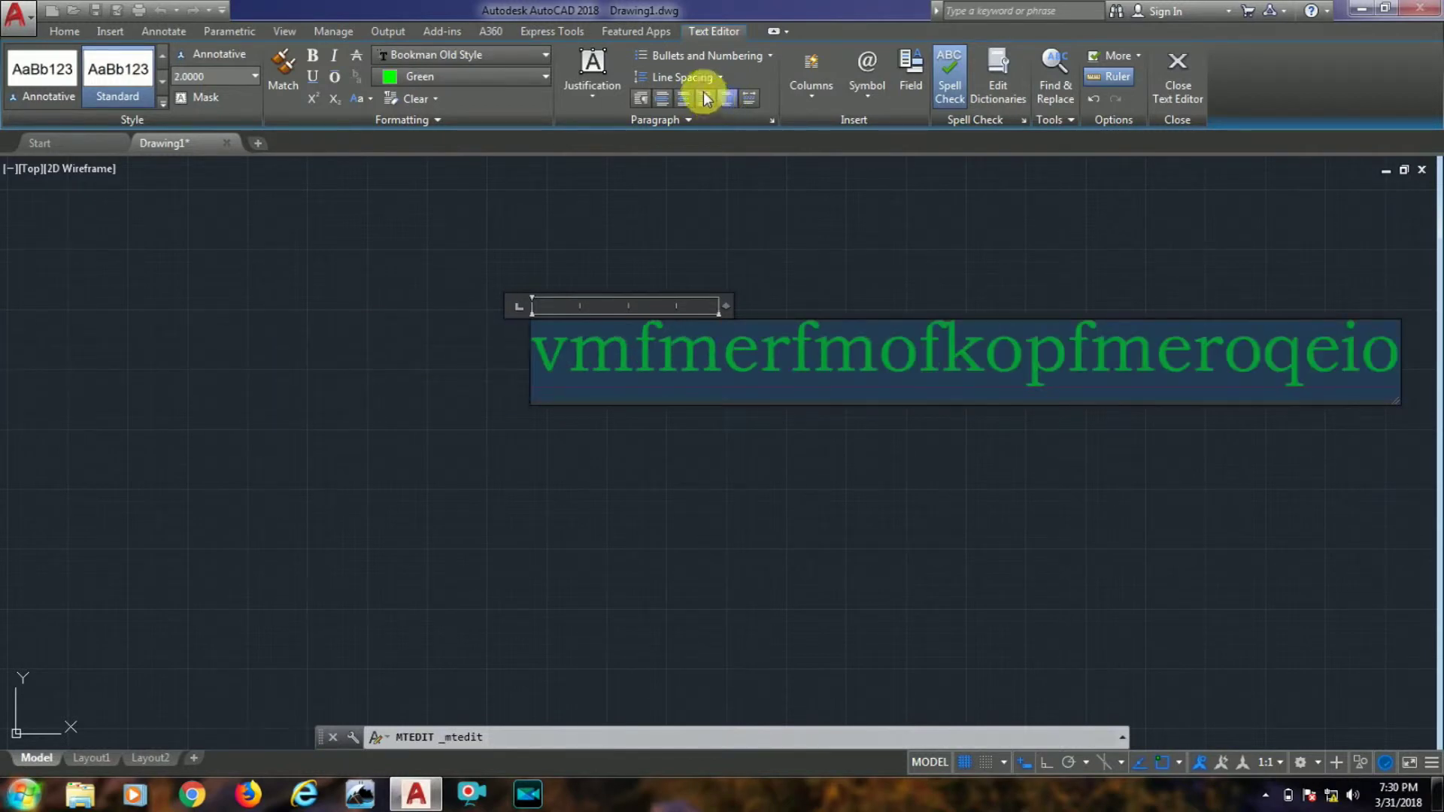
{"action": "left_click", "coordinate": [811, 97]}
{"action": "left_click", "coordinate": [810, 101]}
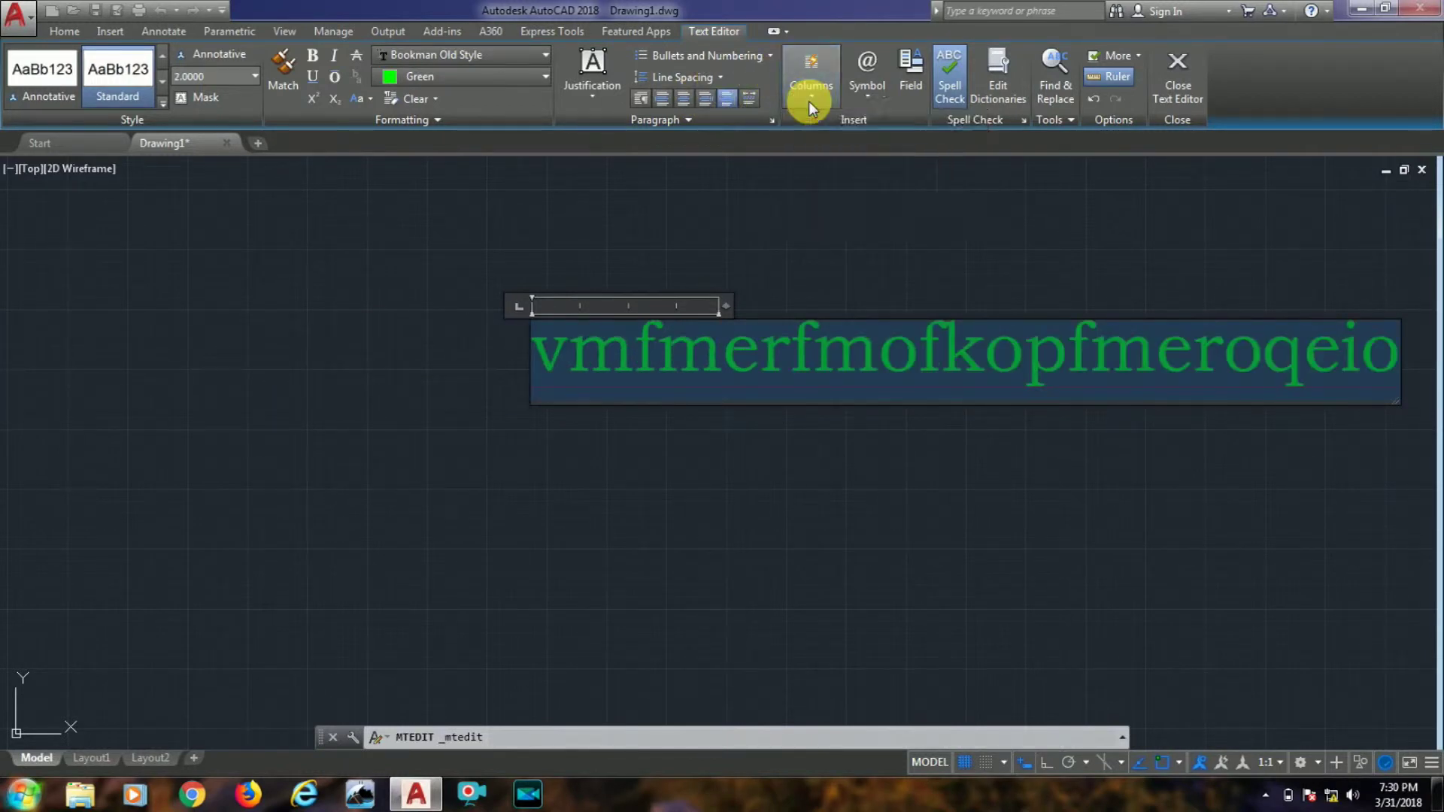
{"action": "left_click", "coordinate": [864, 96]}
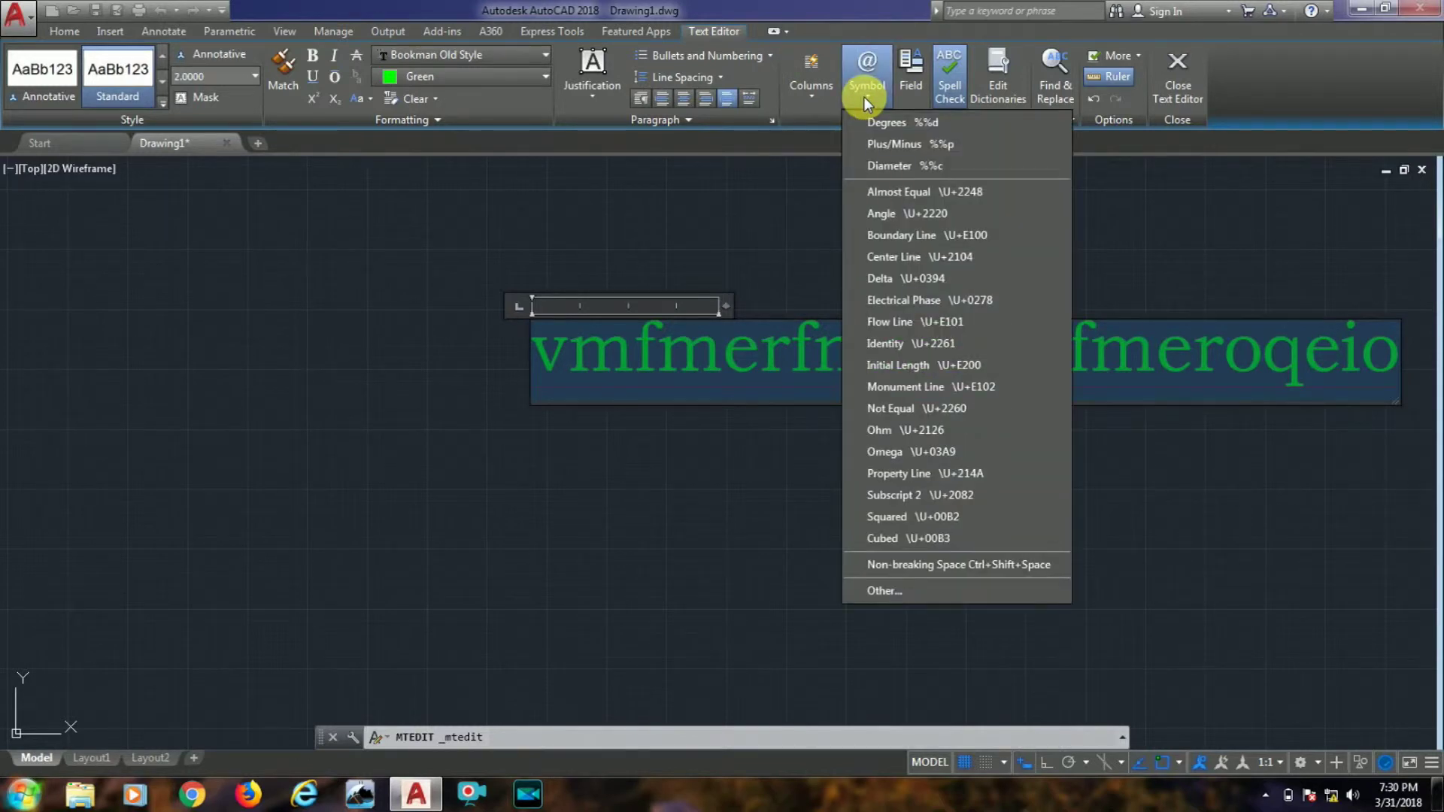
{"action": "left_click", "coordinate": [869, 95]}
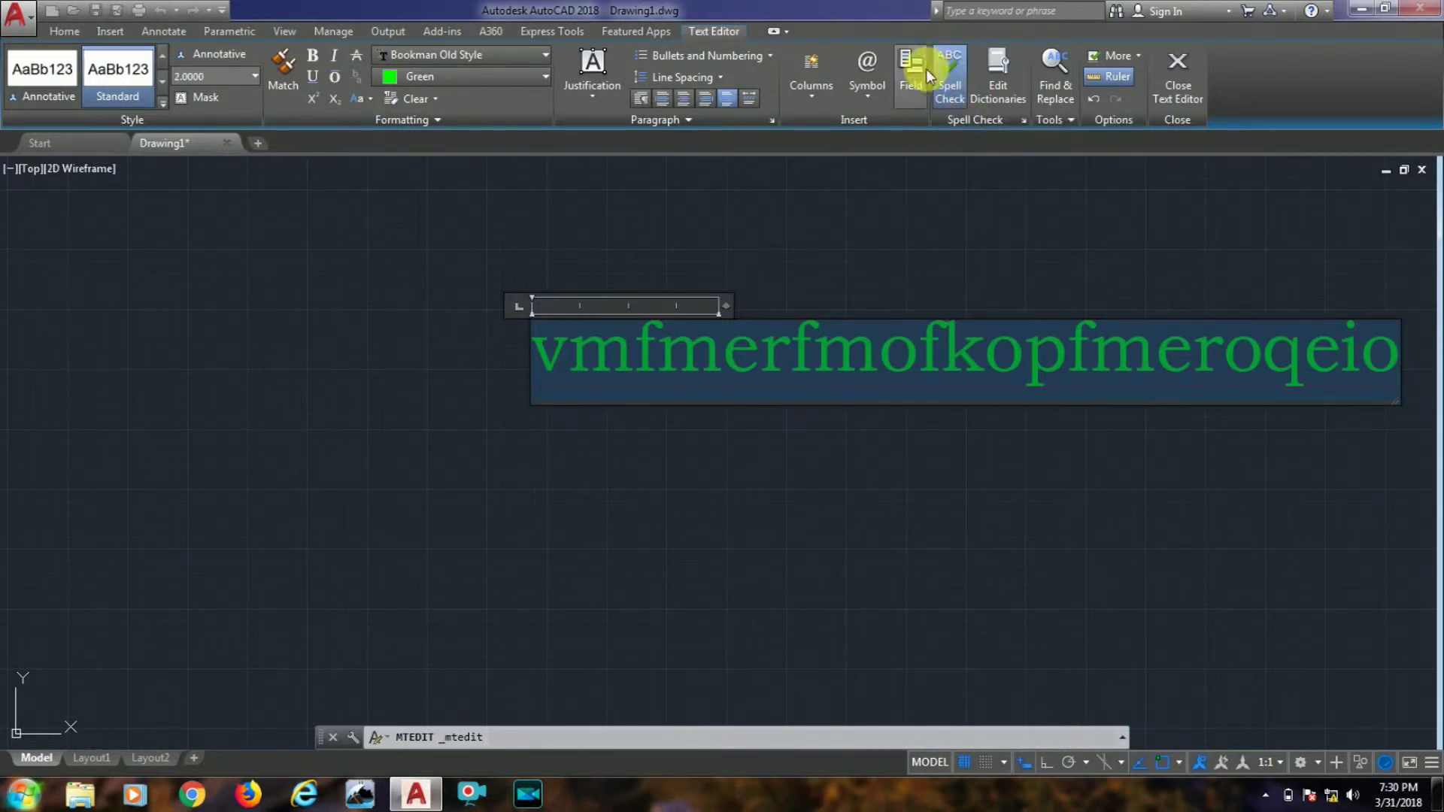
{"action": "left_click", "coordinate": [950, 98]}
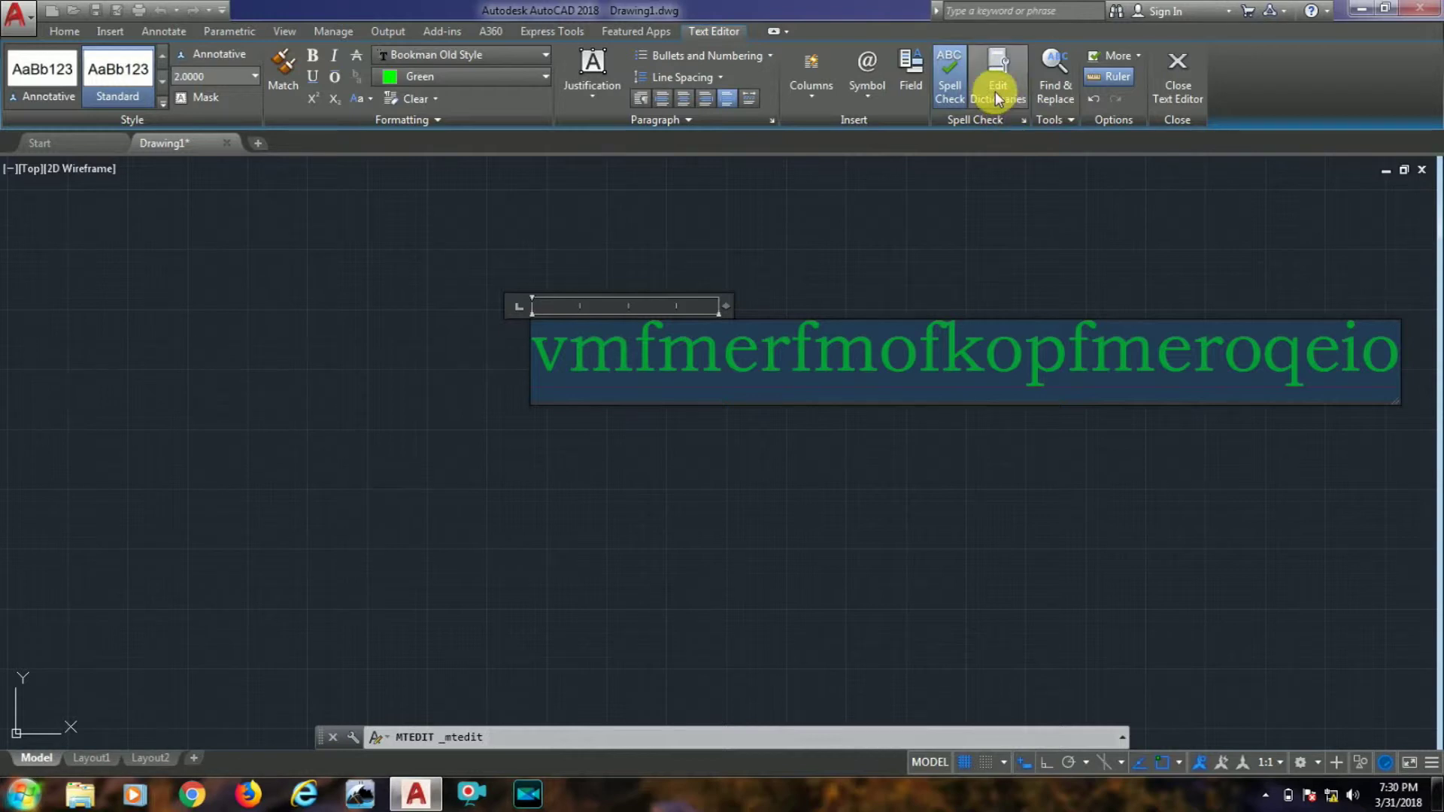
Search the text for 'c' with Find & Replace, then exit the editor without saving
{"action": "left_click", "coordinate": [1054, 91]}
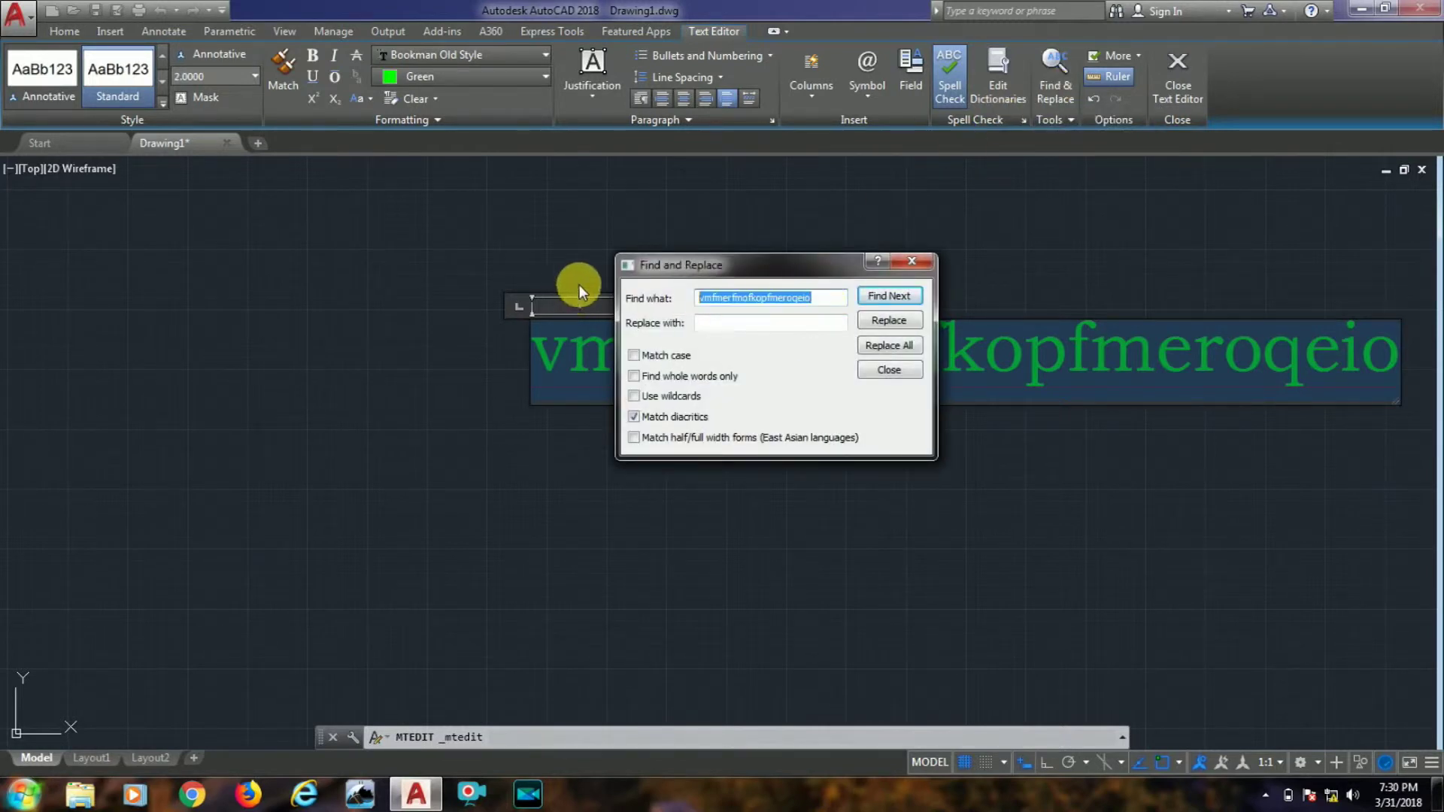
{"action": "key", "text": "BackSpace"}
{"action": "type", "text": "c"}
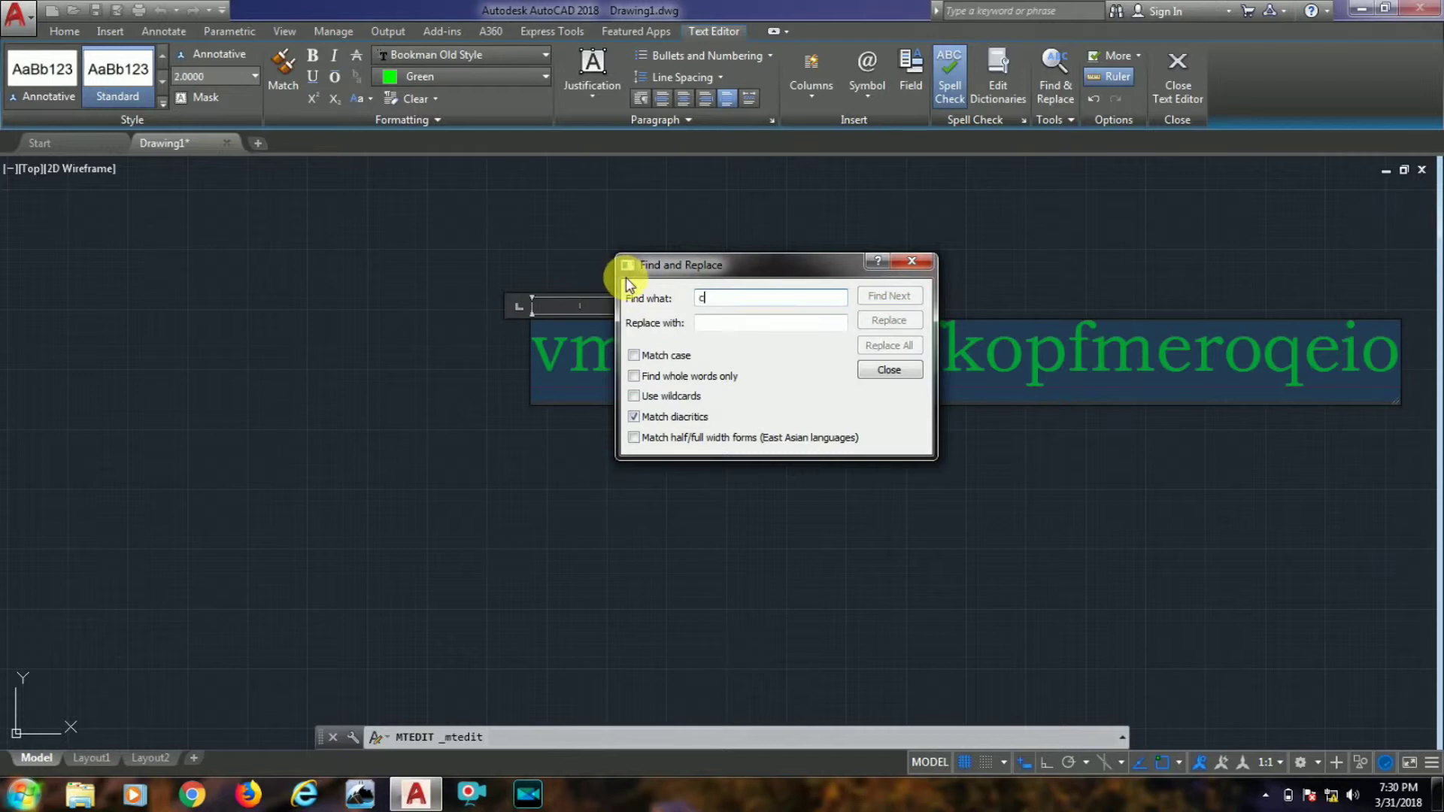
{"action": "left_click", "coordinate": [890, 297]}
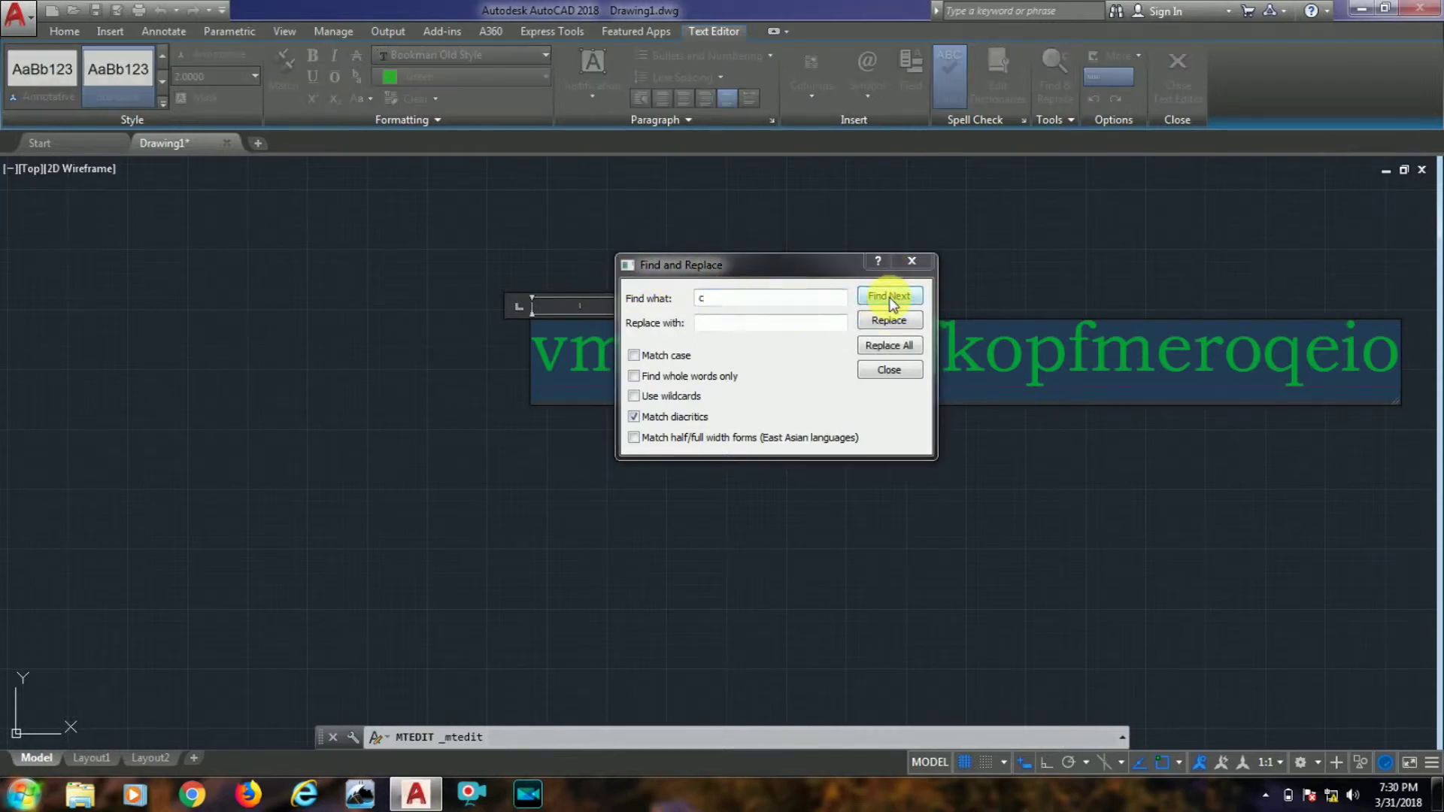
{"action": "left_click", "coordinate": [812, 407]}
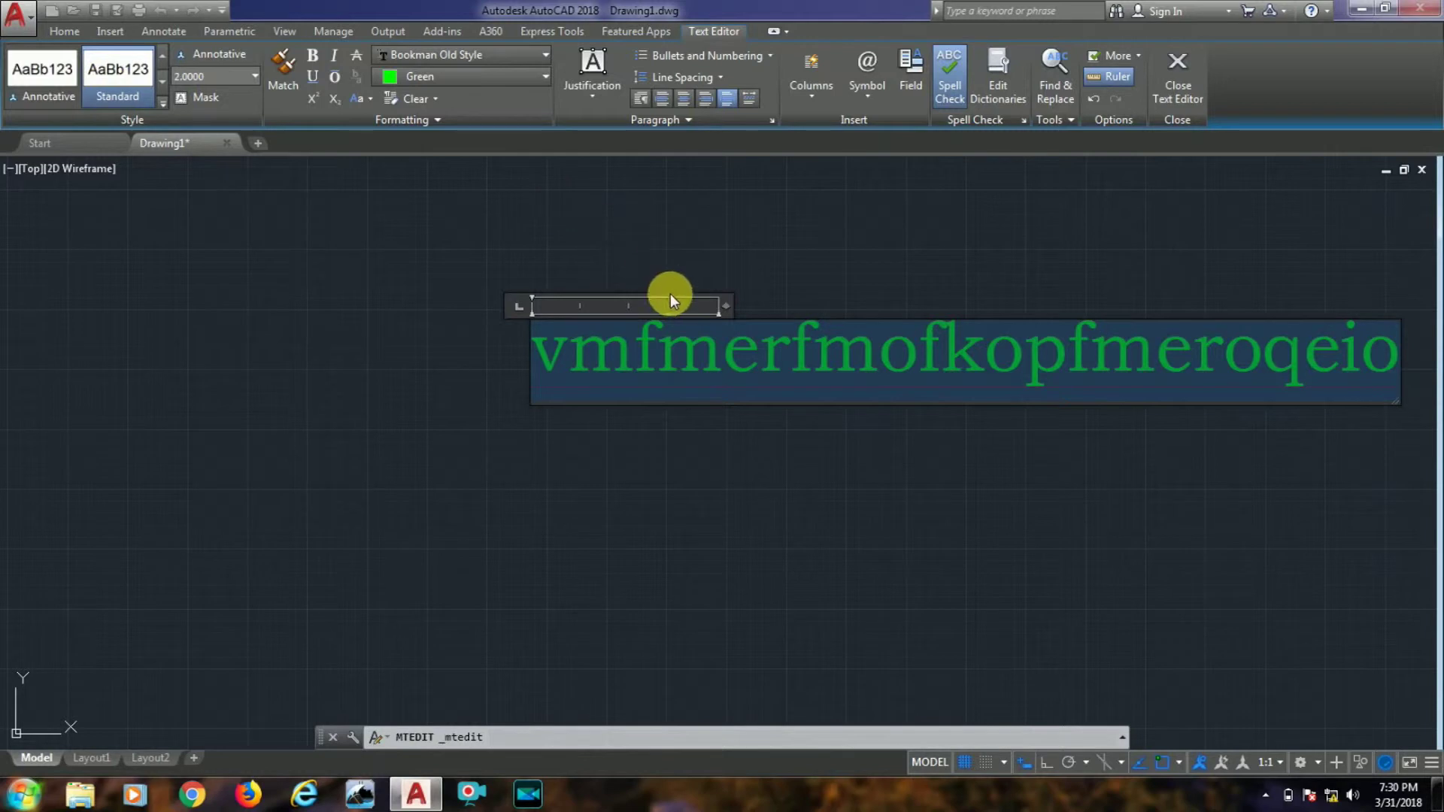
{"action": "key", "text": "Escape"}
{"action": "key", "text": "n"}
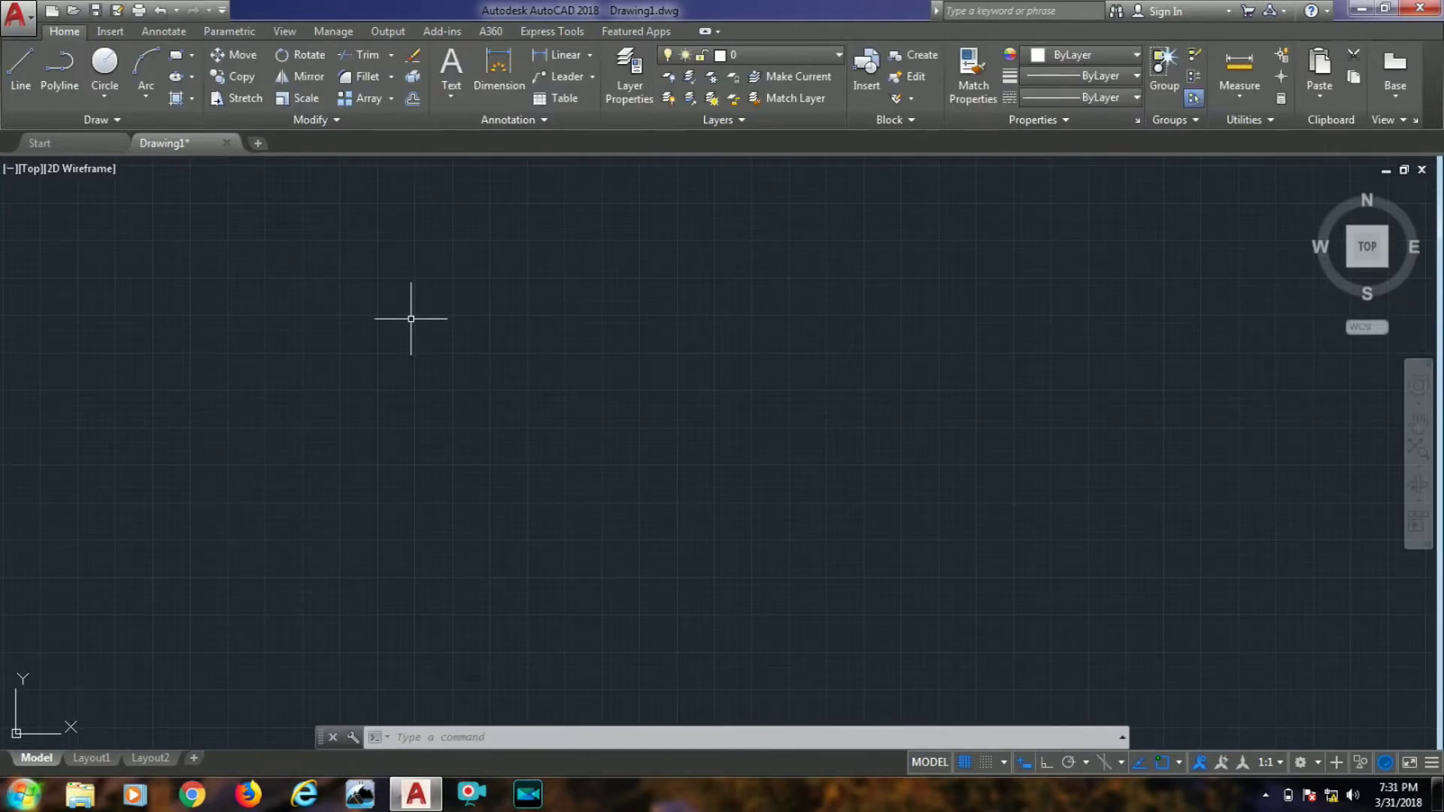
{"action": "type", "text": "mt"}
{"action": "key", "text": "Return"}
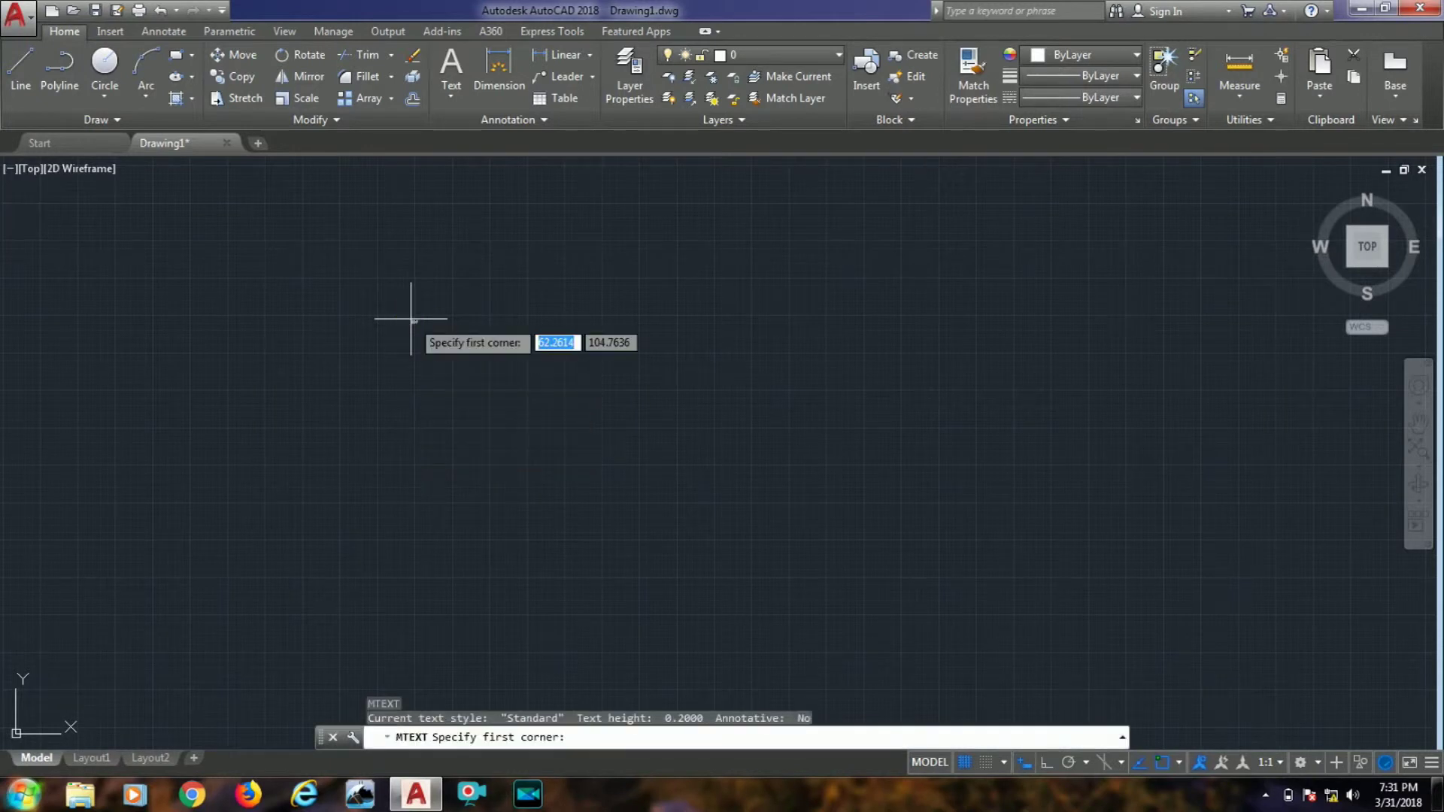
{"action": "left_click", "coordinate": [324, 294]}
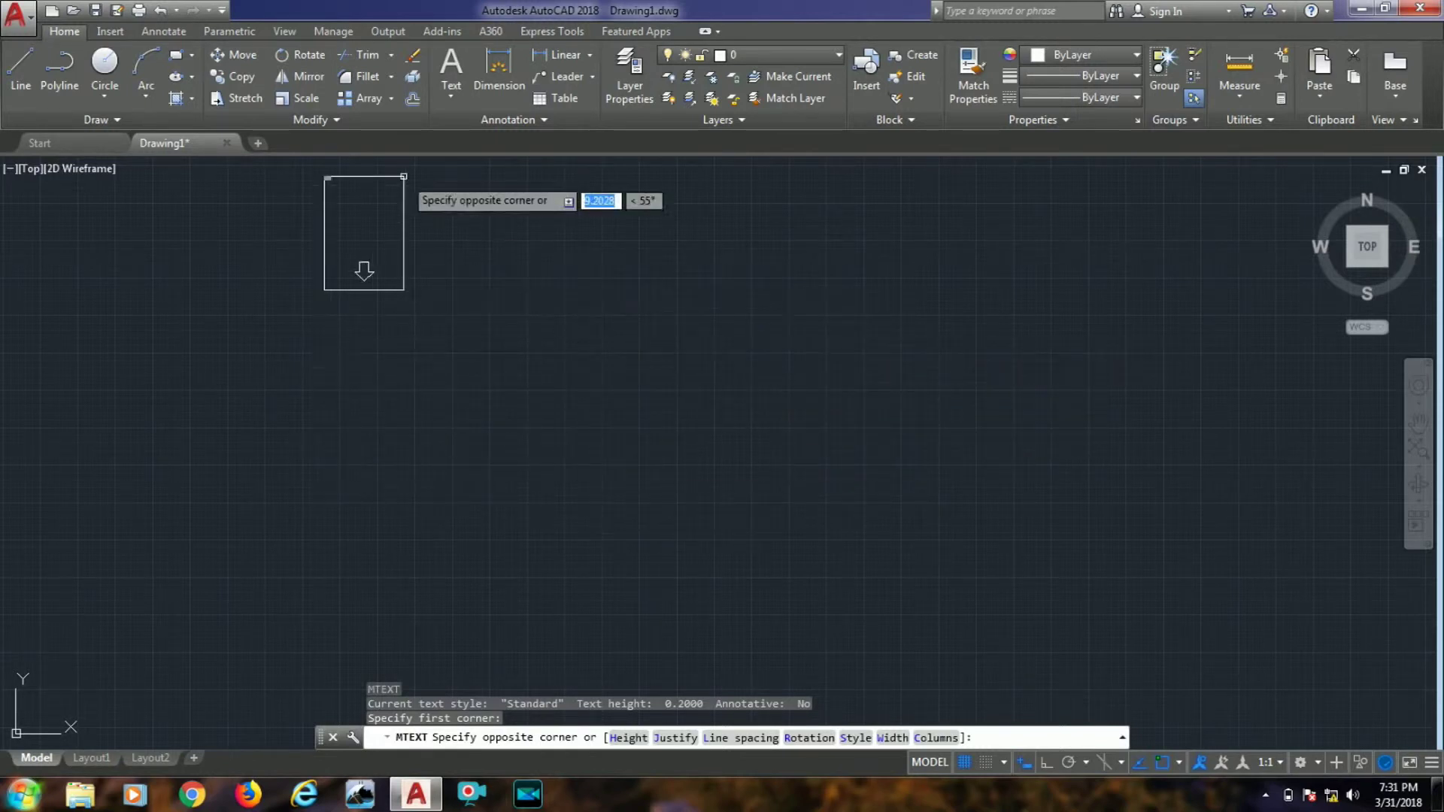
{"action": "left_click", "coordinate": [629, 739]}
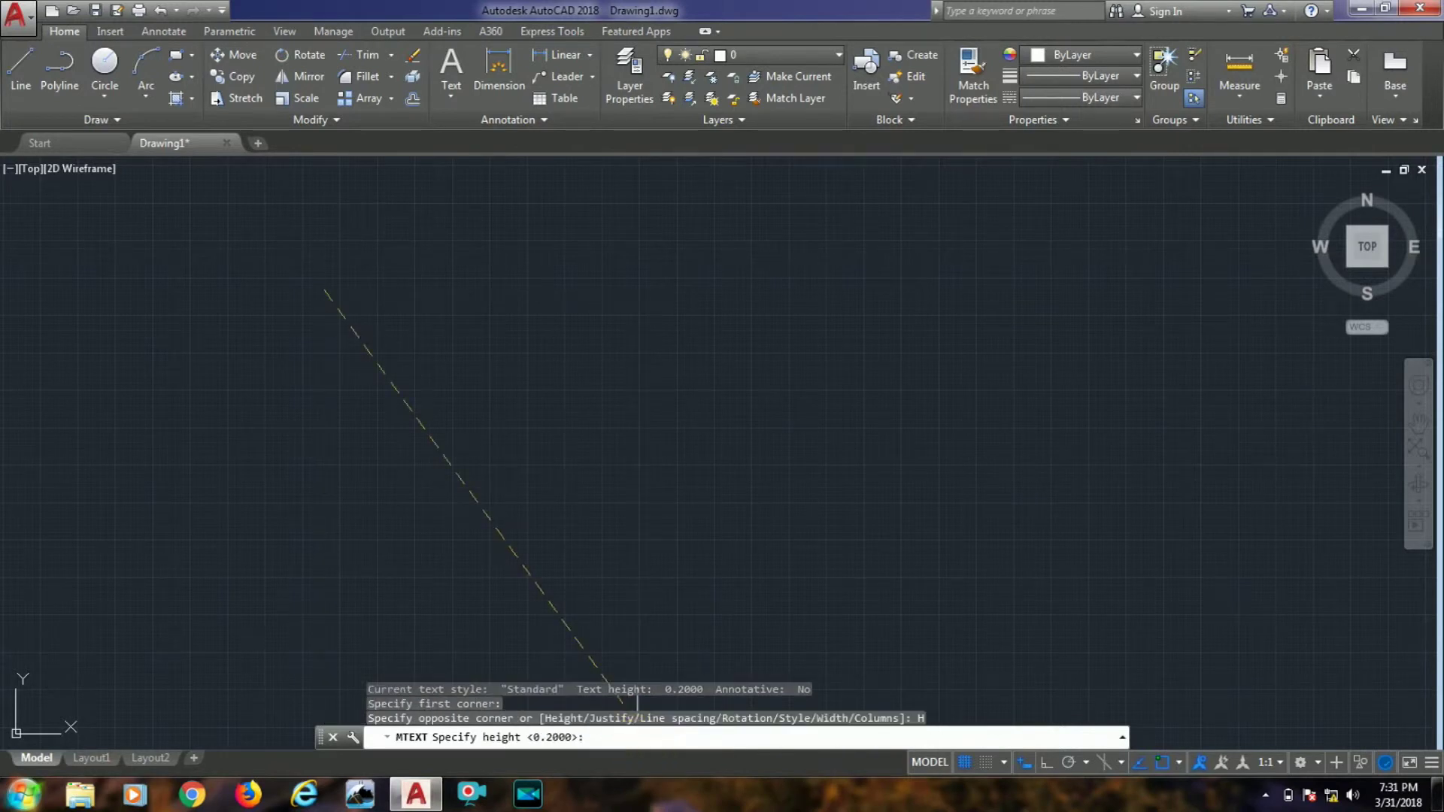
{"action": "type", "text": "4"}
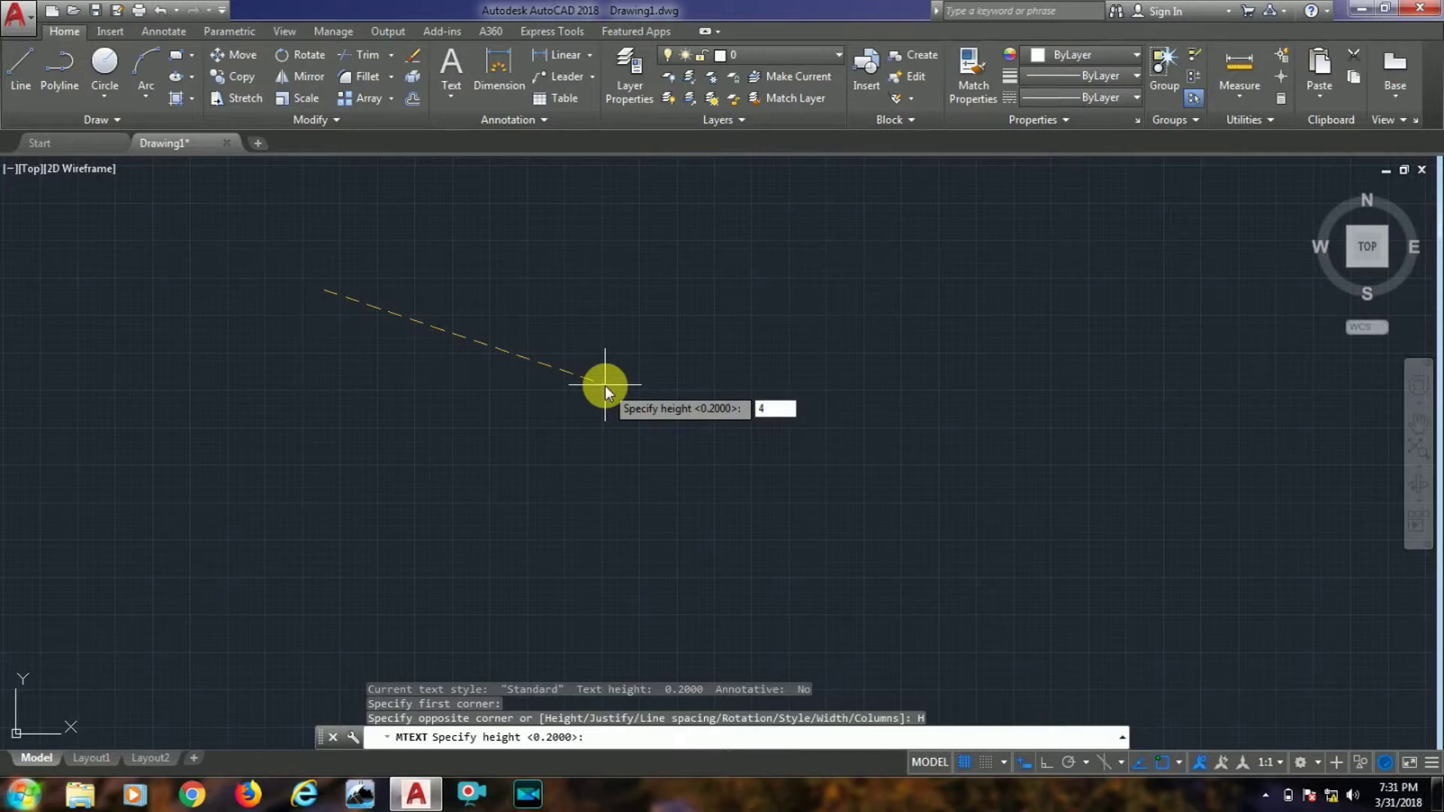
{"action": "key", "text": "Return"}
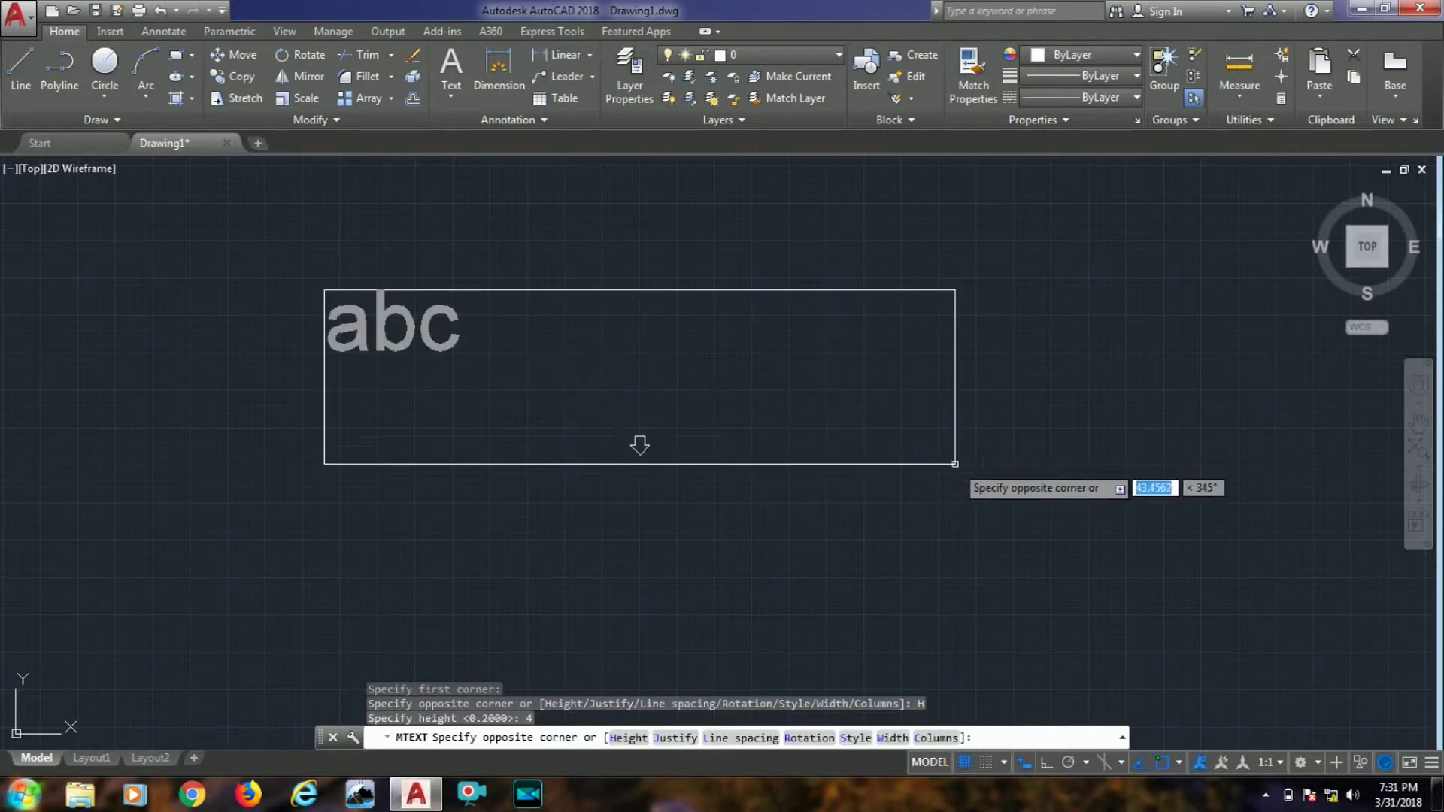
{"action": "left_click", "coordinate": [957, 466]}
{"action": "type", "text": "dferfef"}
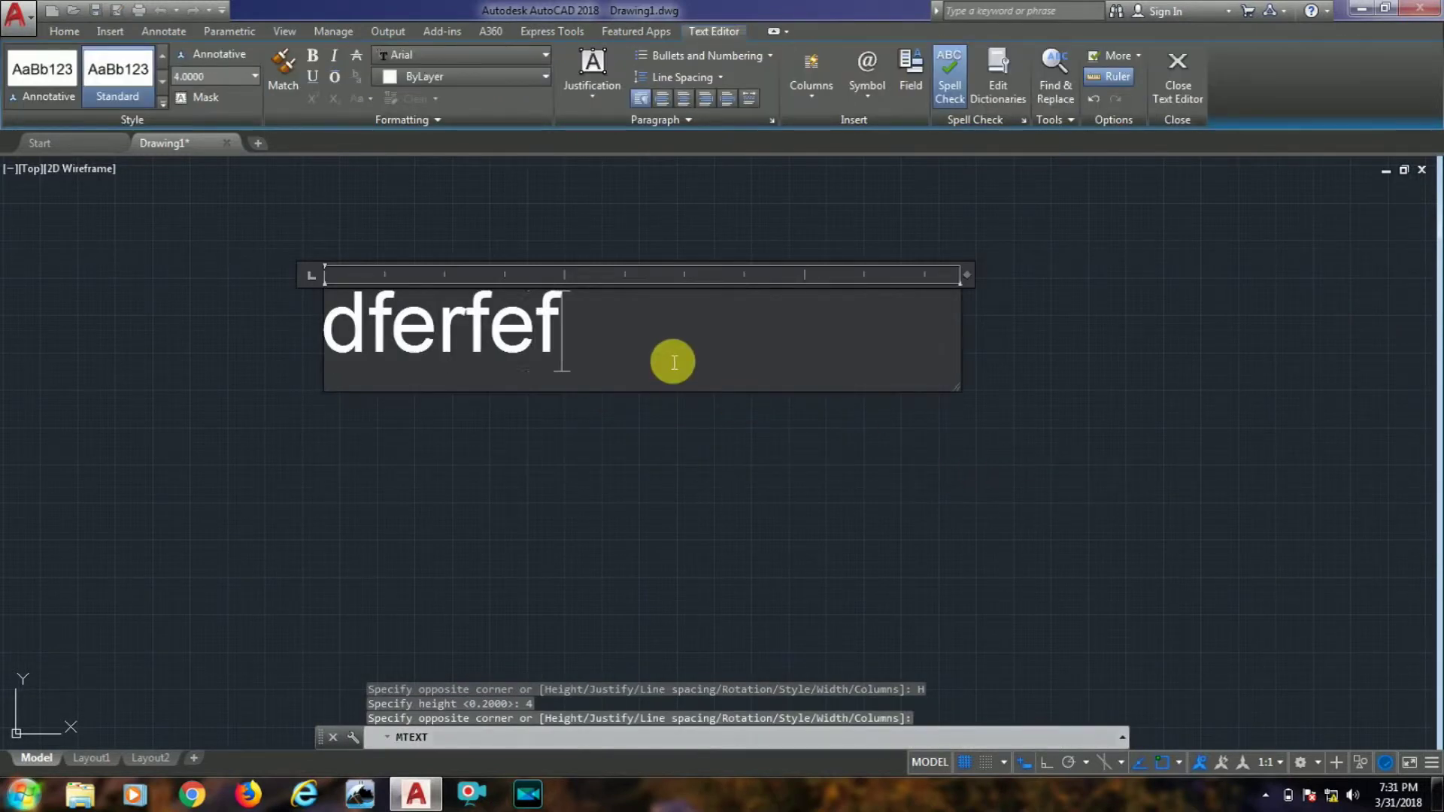
{"action": "type", "text": "effe"}
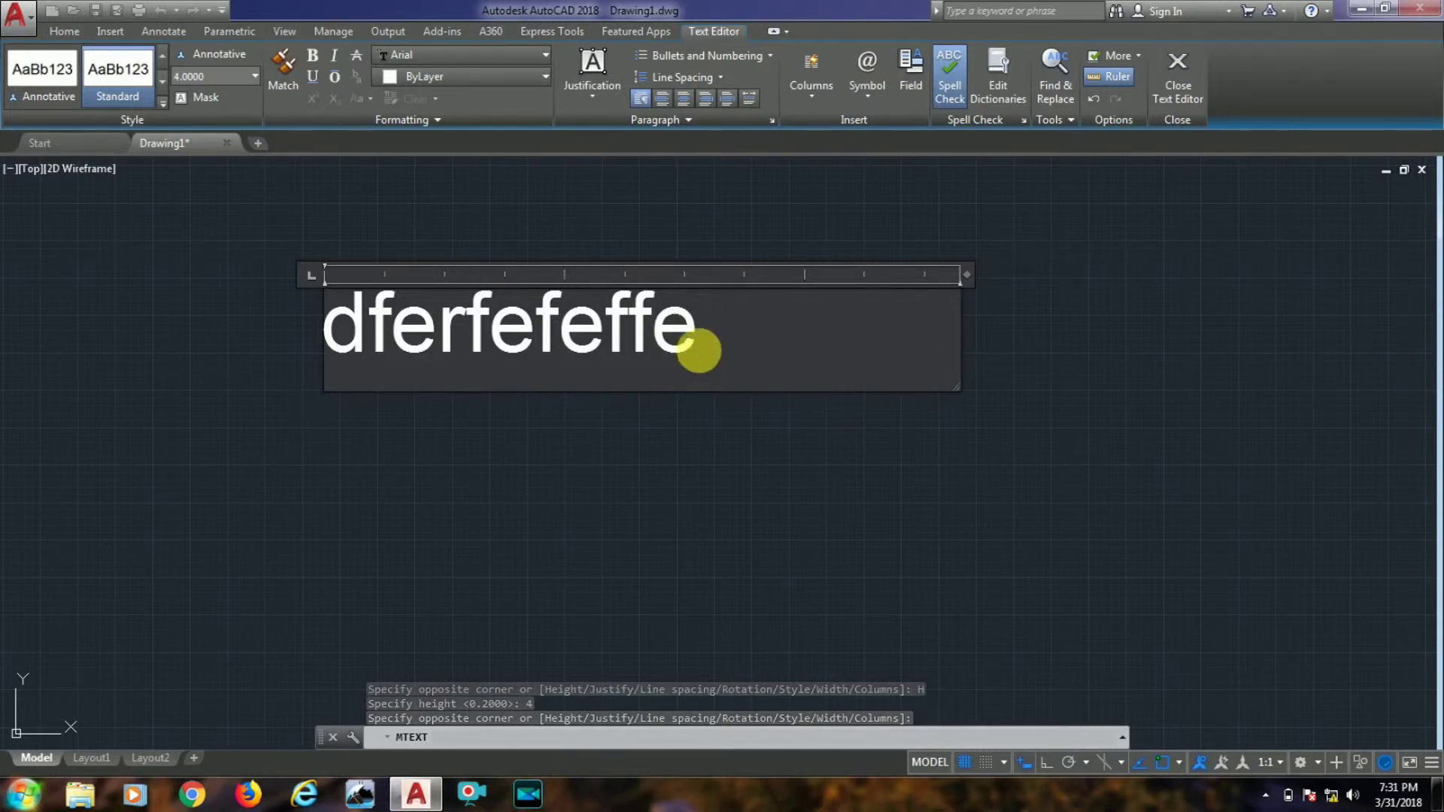
{"action": "key", "text": "Escape"}
{"action": "left_click", "coordinate": [825, 400]}
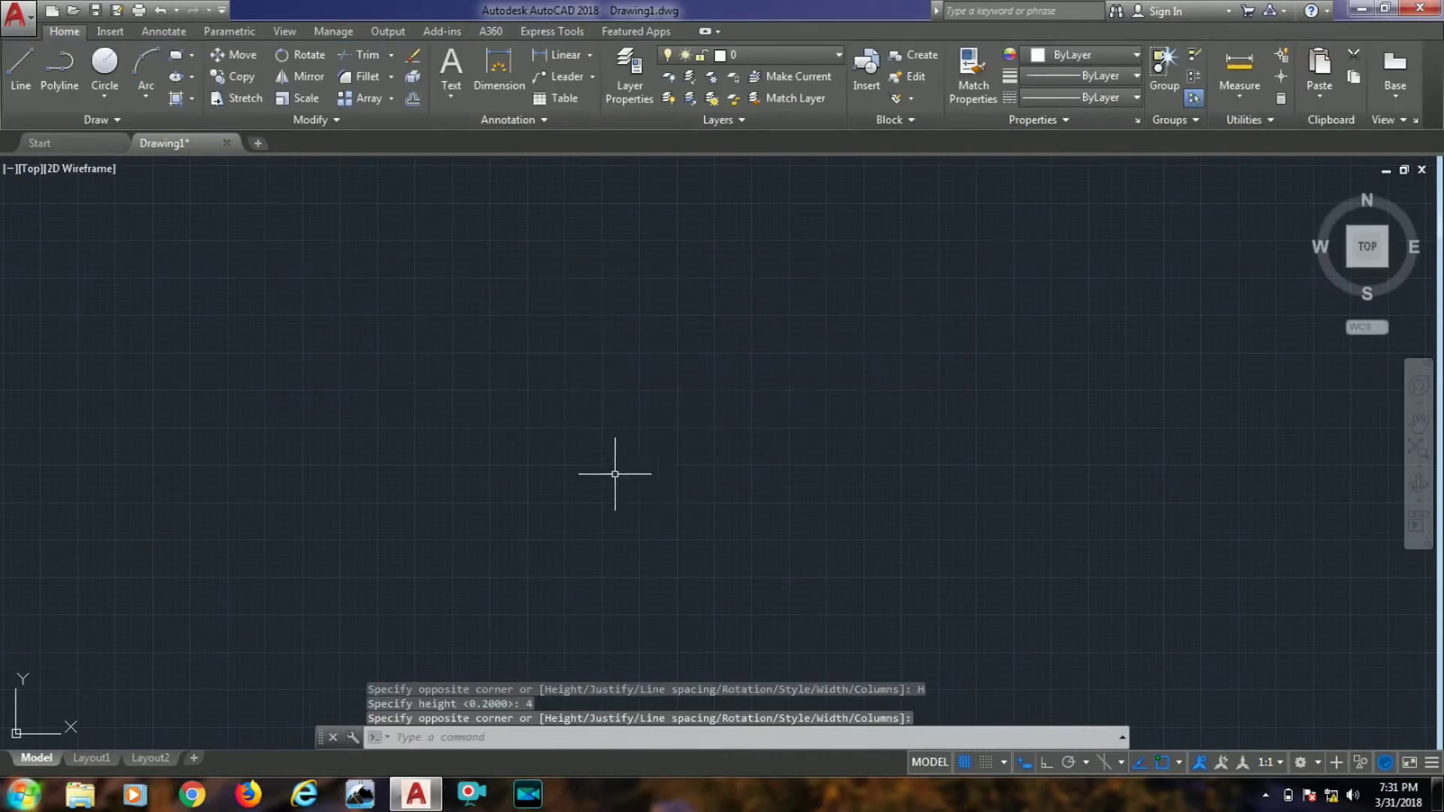
Create multiline text 'efwefefref' rotated at 45 degrees
{"action": "type", "text": "mt"}
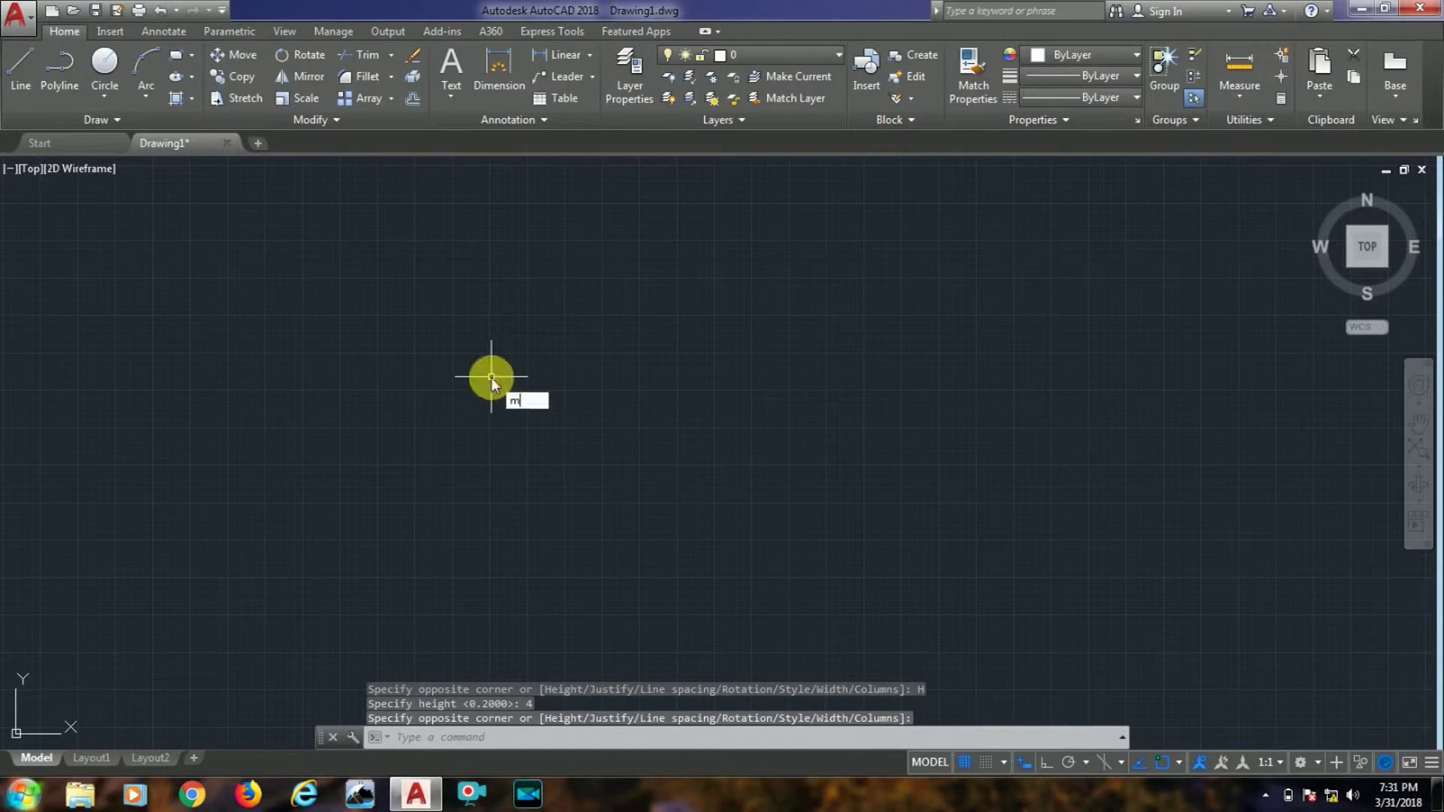
{"action": "key", "text": "Return"}
{"action": "left_click", "coordinate": [392, 311]}
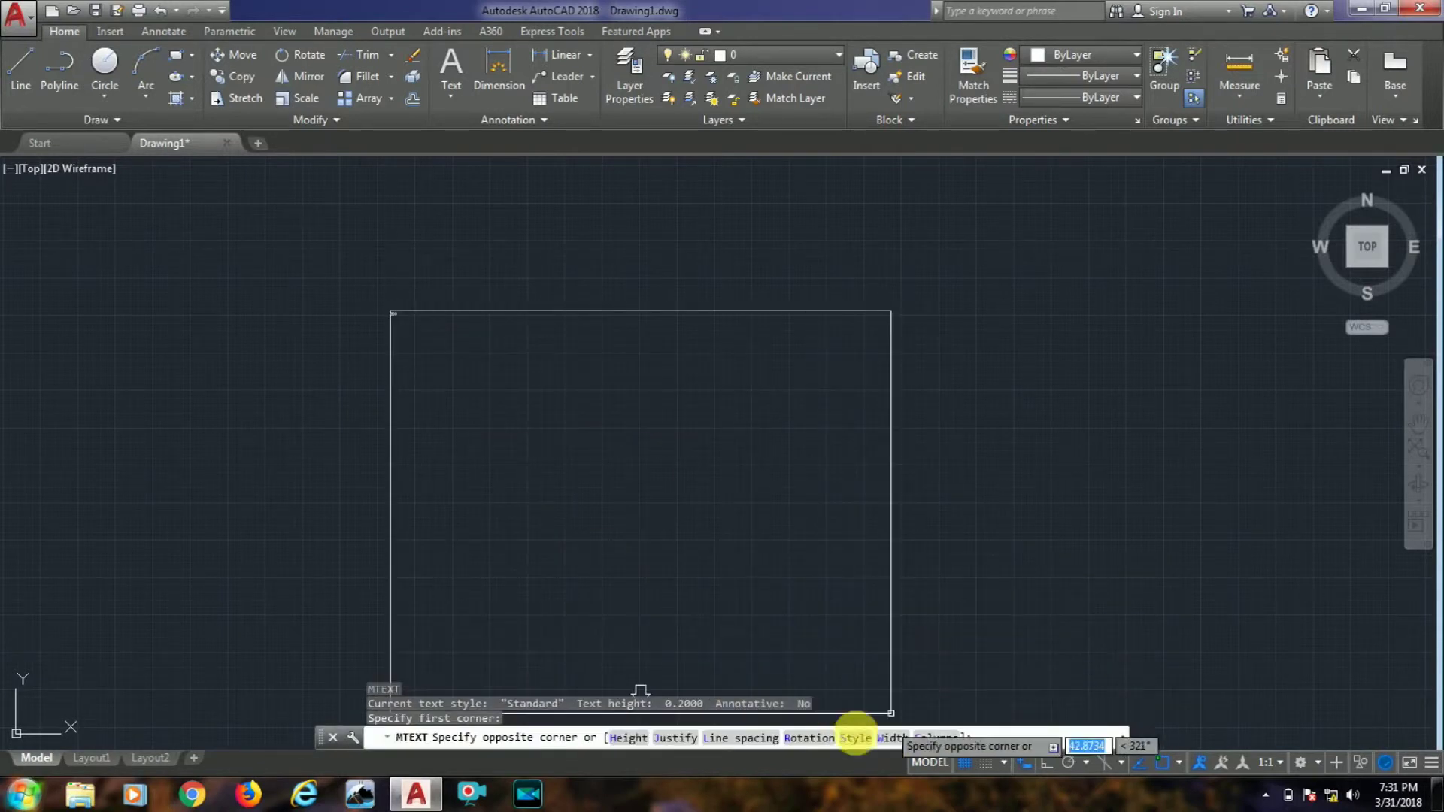
{"action": "left_click", "coordinate": [808, 737]}
{"action": "type", "text": "45"}
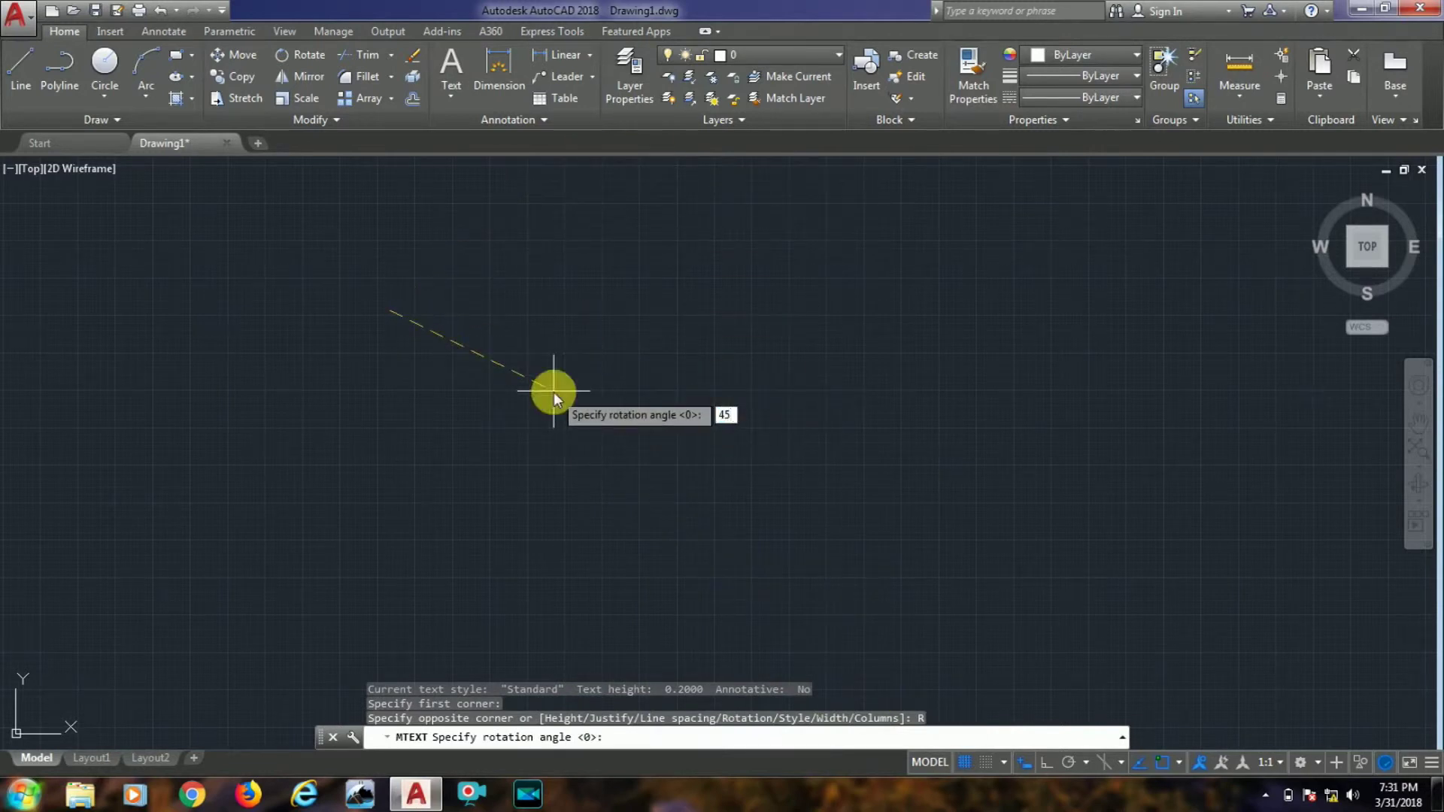
{"action": "key", "text": "Return"}
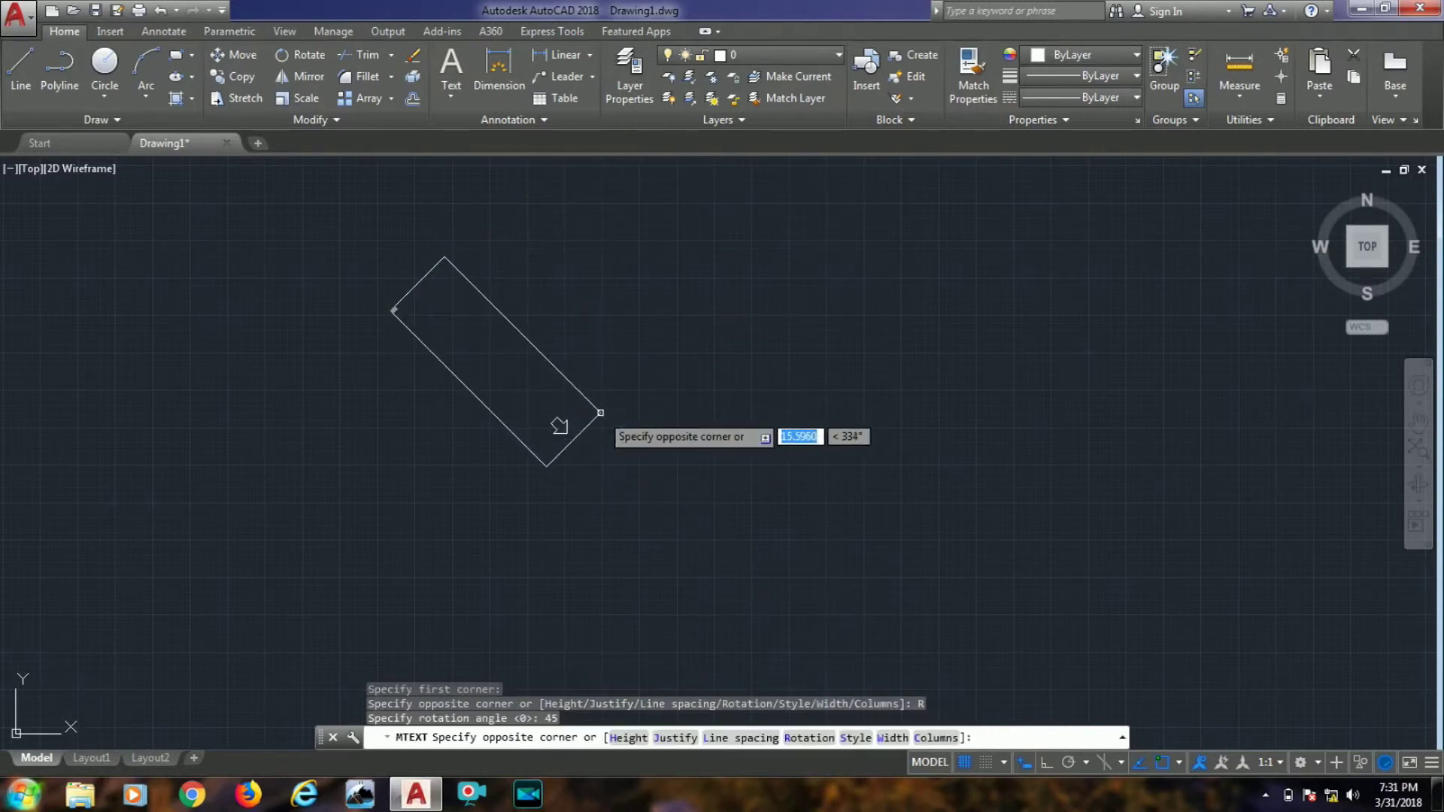
{"action": "key", "text": "BackSpace"}
{"action": "key", "text": "BackSpace"}
{"action": "key", "text": "BackSpace"}
{"action": "key", "text": "BackSpace"}
{"action": "key", "text": "BackSpace"}
{"action": "key", "text": "BackSpace"}
{"action": "key", "text": "BackSpace"}
{"action": "key", "text": "BackSpace"}
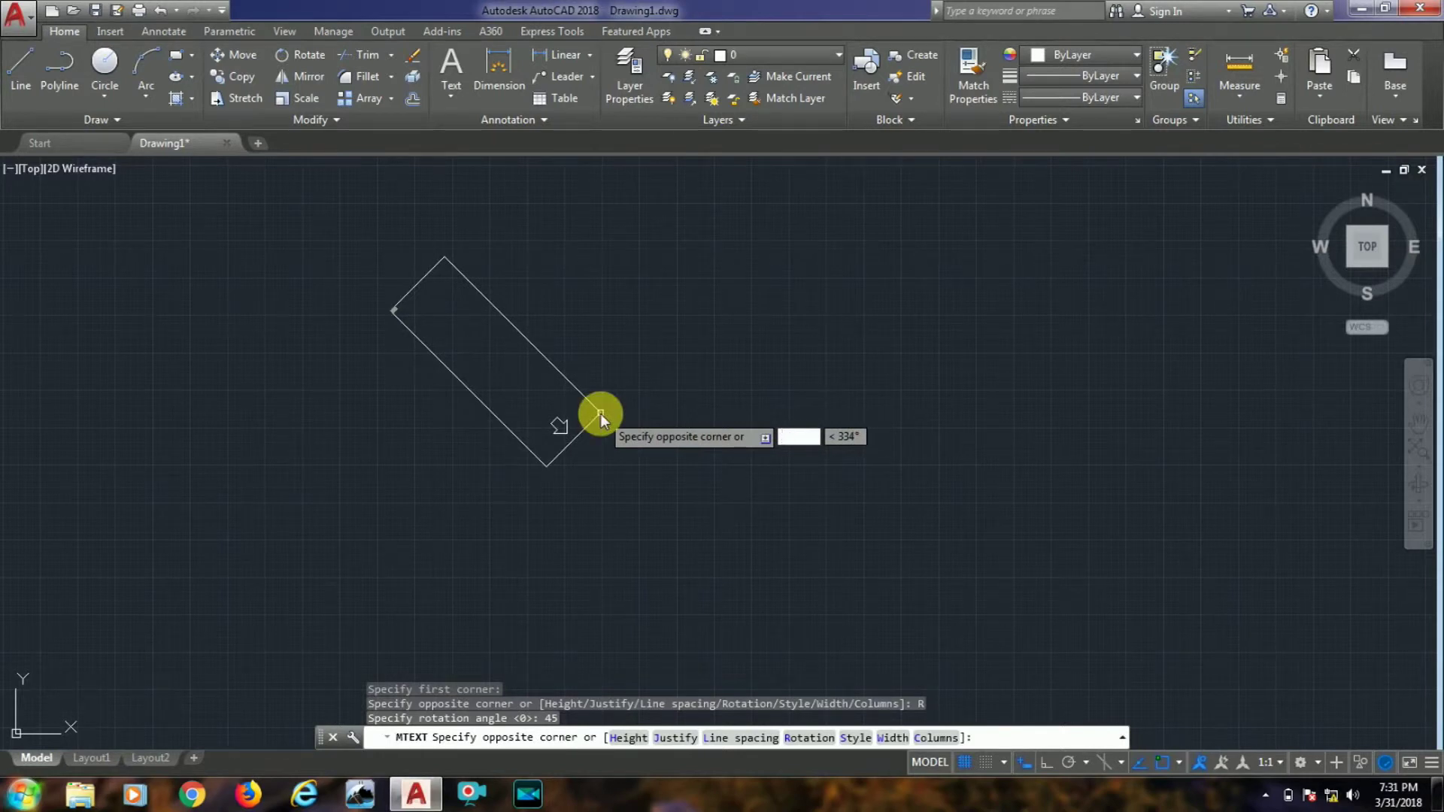
{"action": "left_click", "coordinate": [600, 413]}
{"action": "type", "text": "efwefefre"}
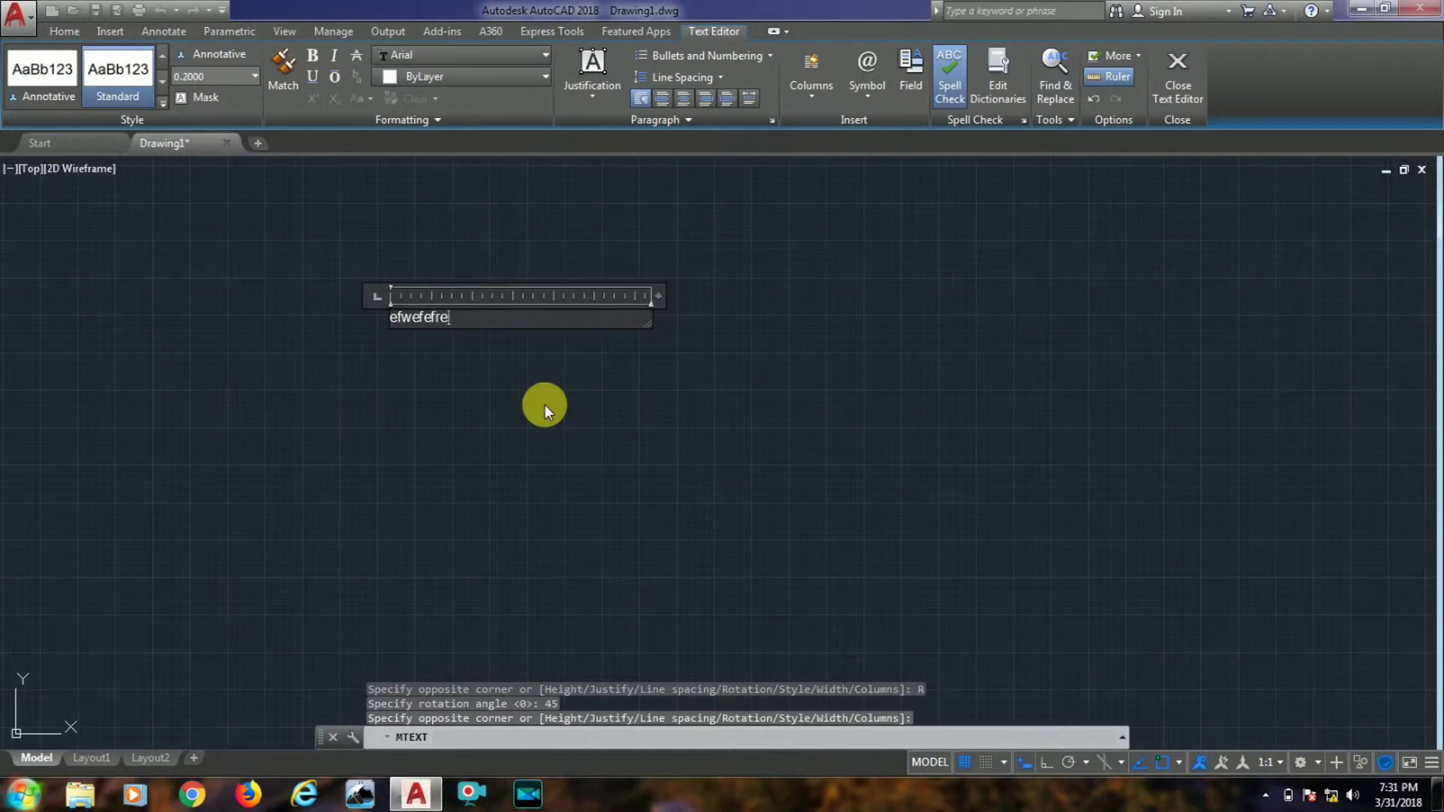
{"action": "type", "text": "f"}
{"action": "left_click", "coordinate": [1185, 92]}
Select the rotated 'efwefefref' text and delete it
{"action": "scroll", "coordinate": [338, 322], "scroll_direction": "up", "scroll_amount": 5}
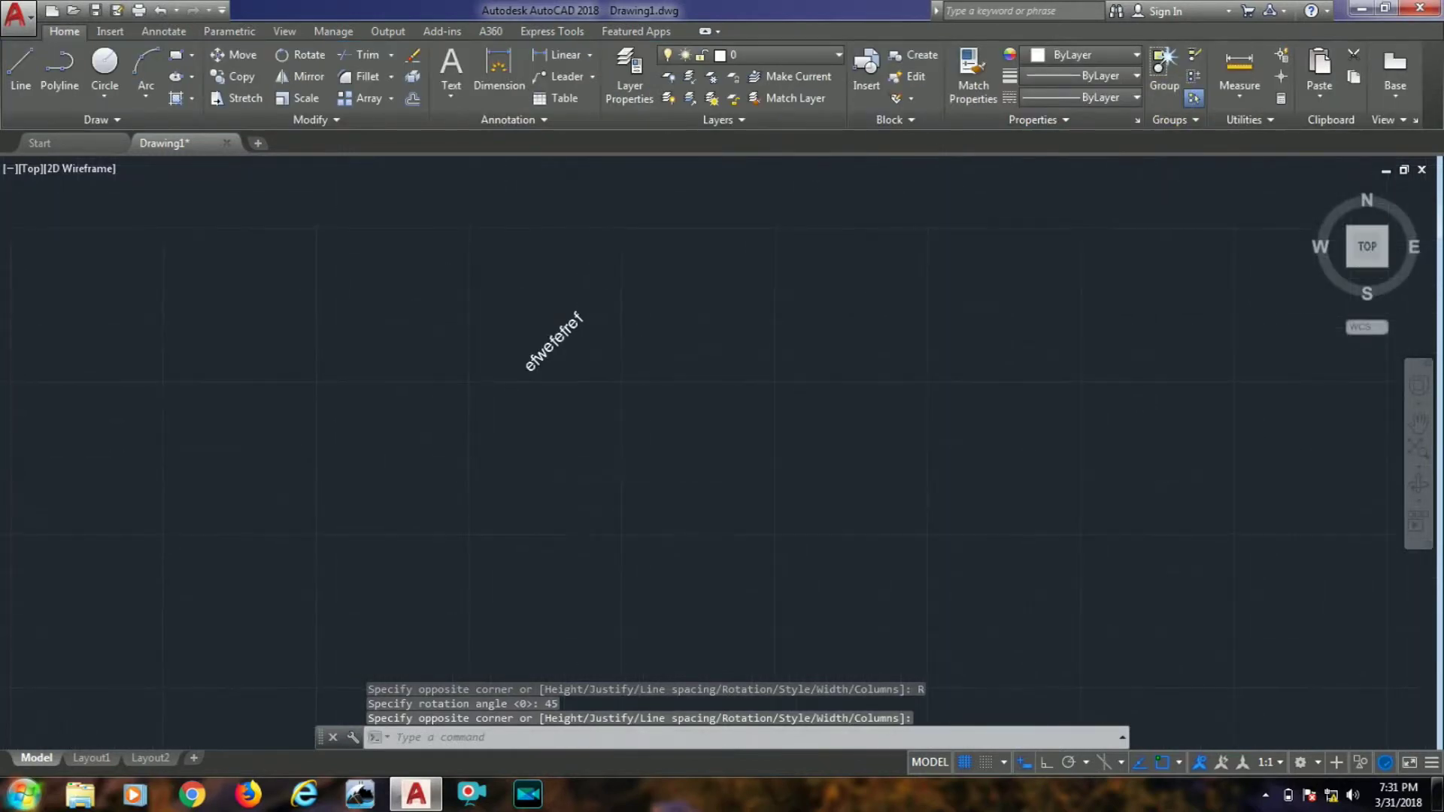
{"action": "middle_click_drag", "start_coordinate": [554, 361], "coordinate": [549, 398]}
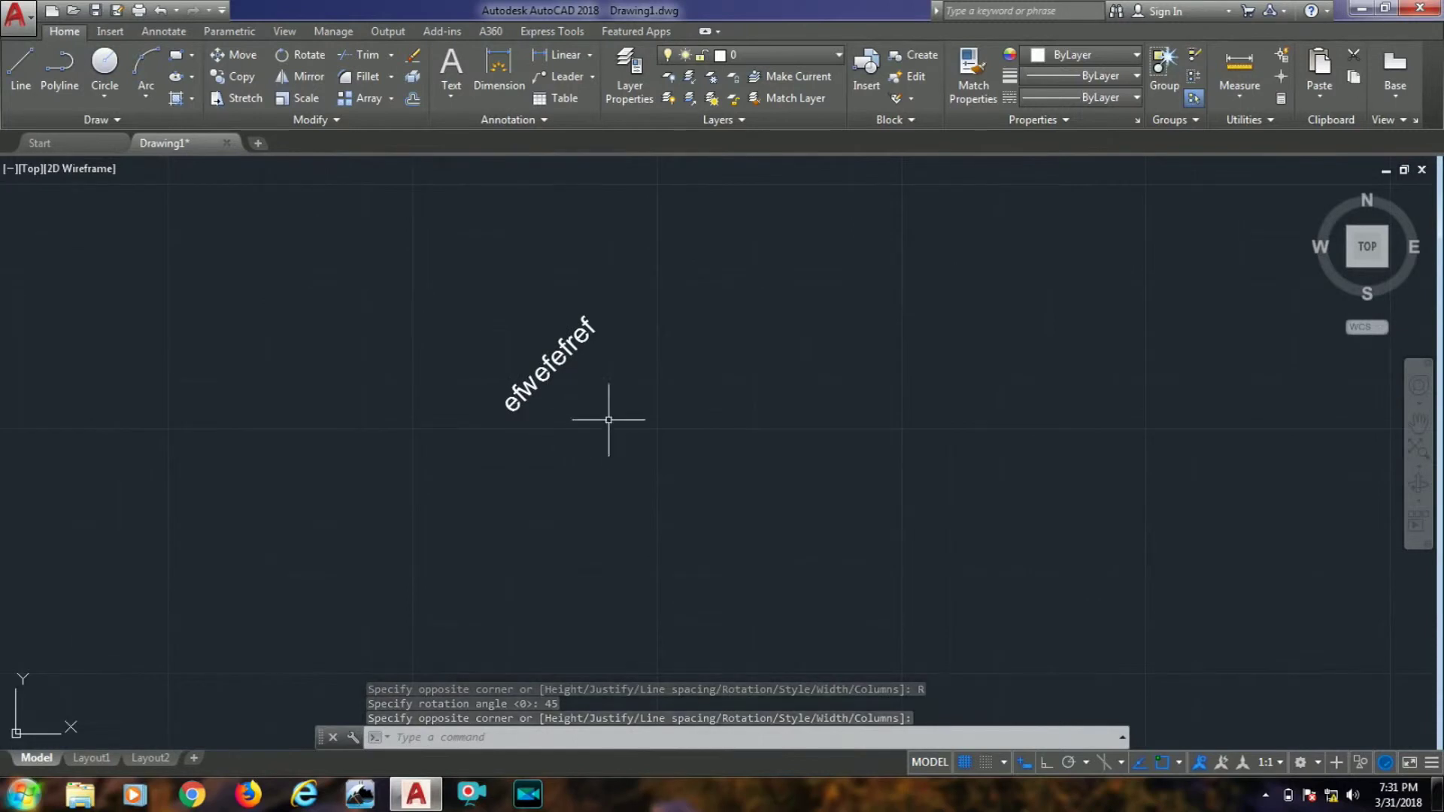
{"action": "left_click", "coordinate": [645, 280]}
{"action": "left_click", "coordinate": [333, 536]}
{"action": "key", "text": "Delete"}
Start a new MTEXT box at a first corner, trying then cancelling the Style option
{"action": "type", "text": "MT"}
{"action": "key", "text": "Escape"}
{"action": "key", "text": "Escape"}
{"action": "key", "text": "Escape"}
{"action": "type", "text": "MYt"}
{"action": "key", "text": "BackSpace"}
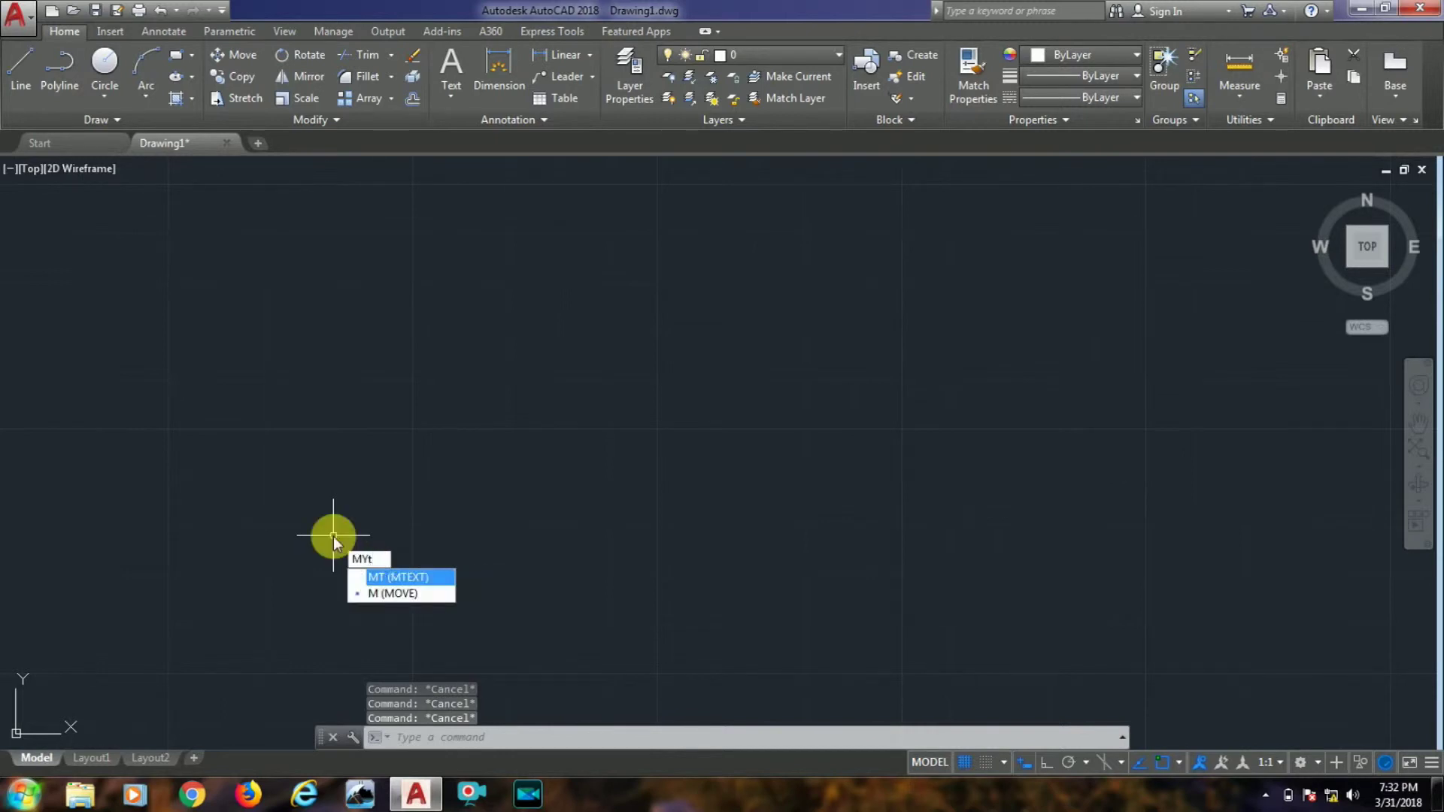
{"action": "key", "text": "BackSpace"}
{"action": "type", "text": "T"}
{"action": "key", "text": "Return"}
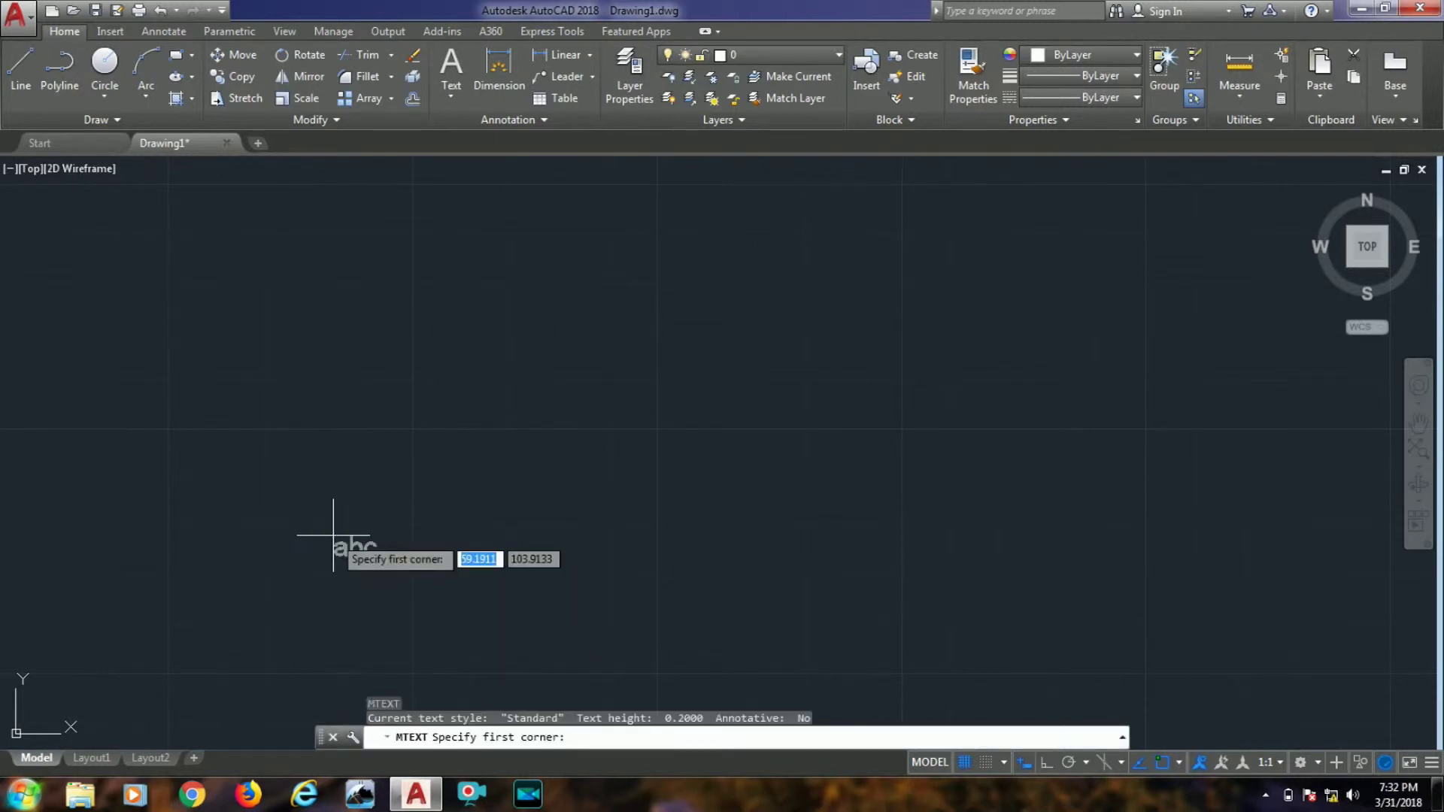
{"action": "left_click", "coordinate": [261, 314]}
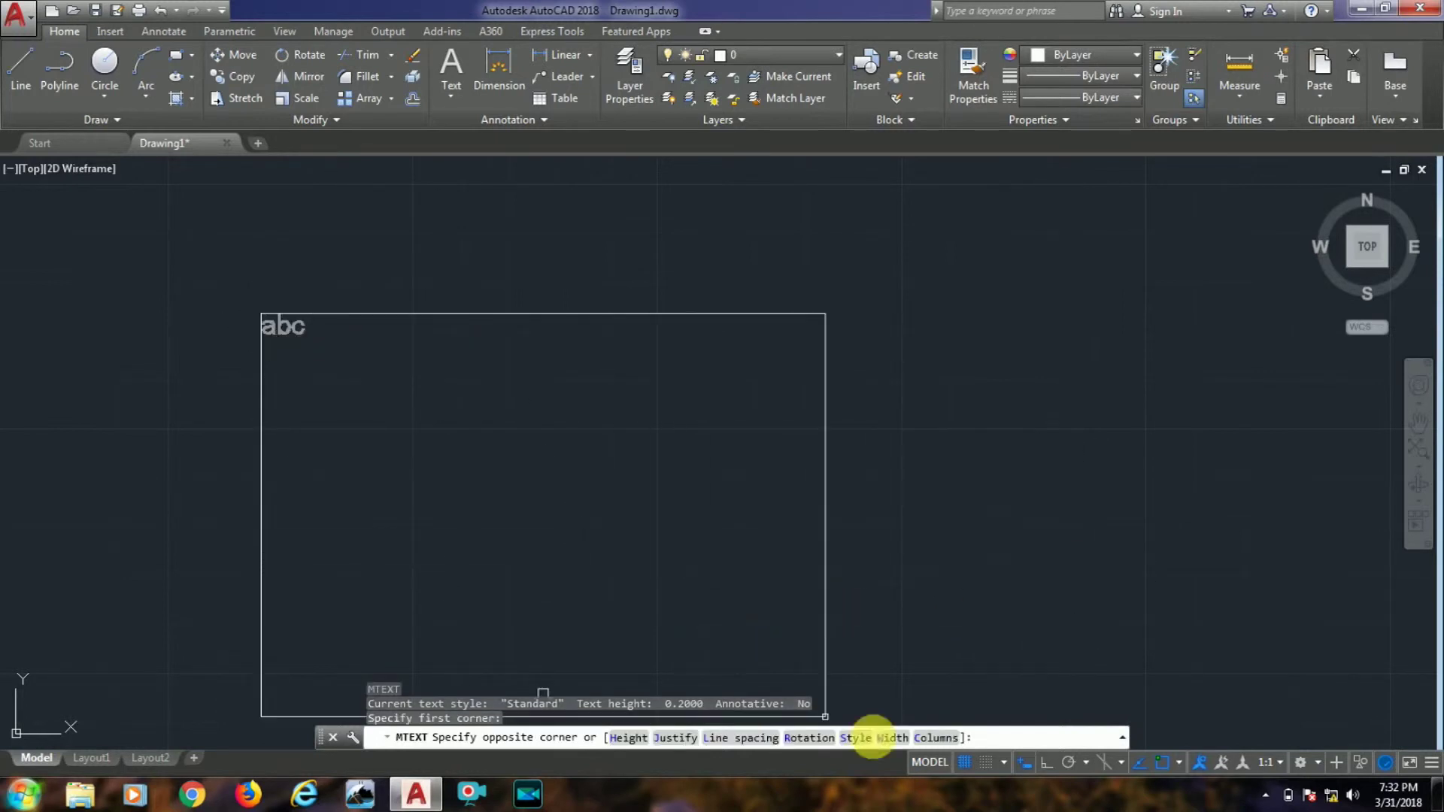
{"action": "left_click", "coordinate": [856, 738]}
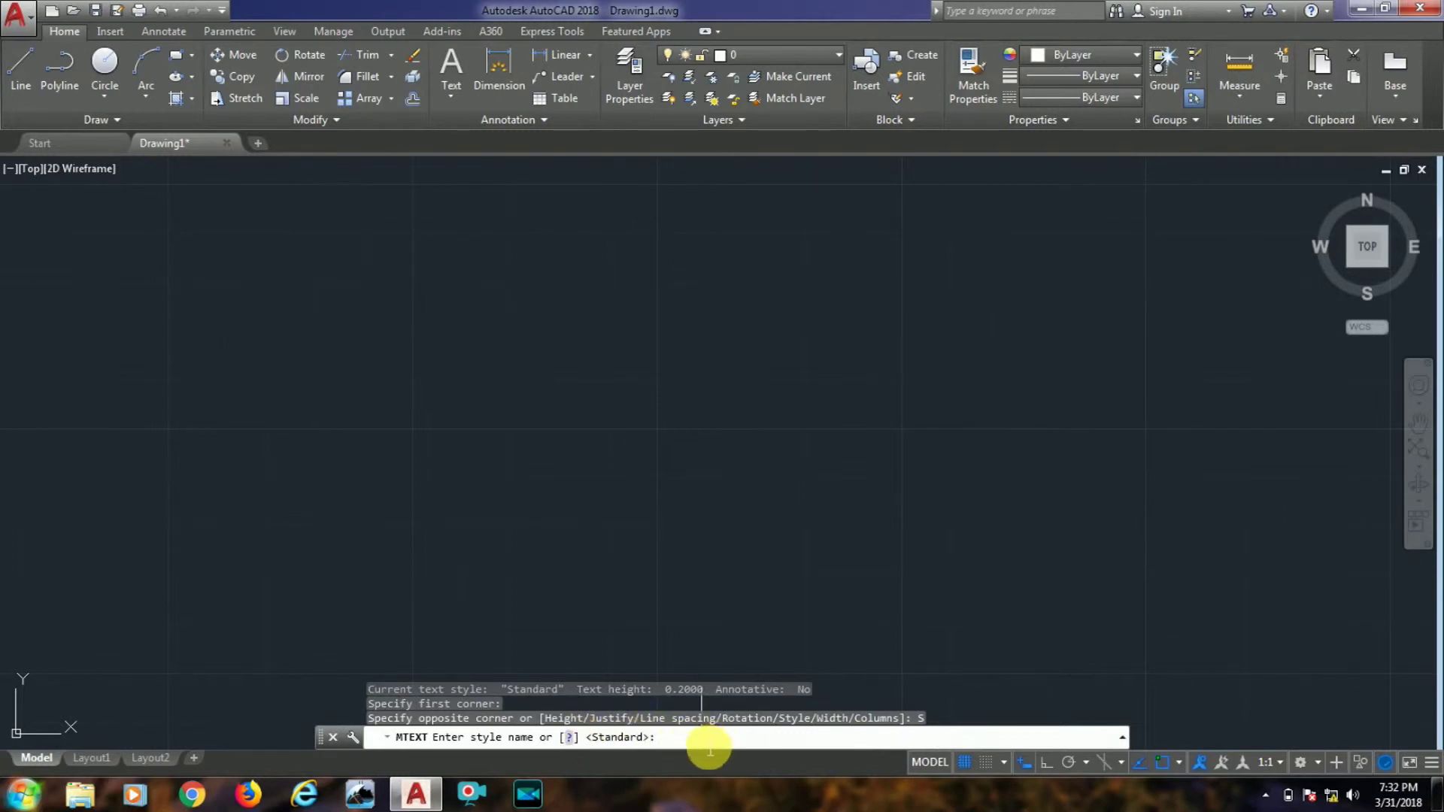
{"action": "key", "text": "Escape"}
{"action": "right_click", "coordinate": [563, 444]}
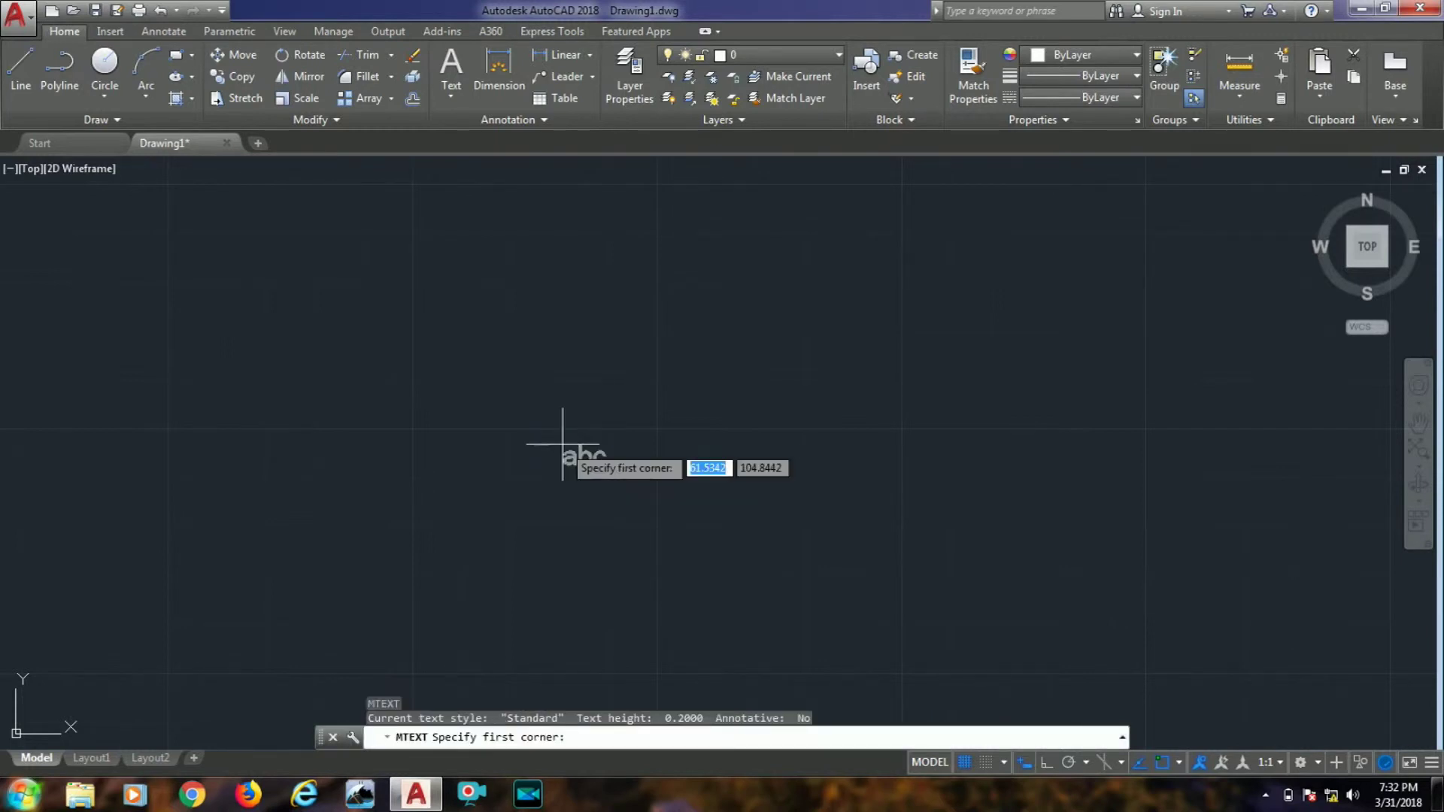
Create 5-wide multiline text reading 'rerferfereererererejhrhqejrhyieu' and select it
{"action": "left_click", "coordinate": [345, 260]}
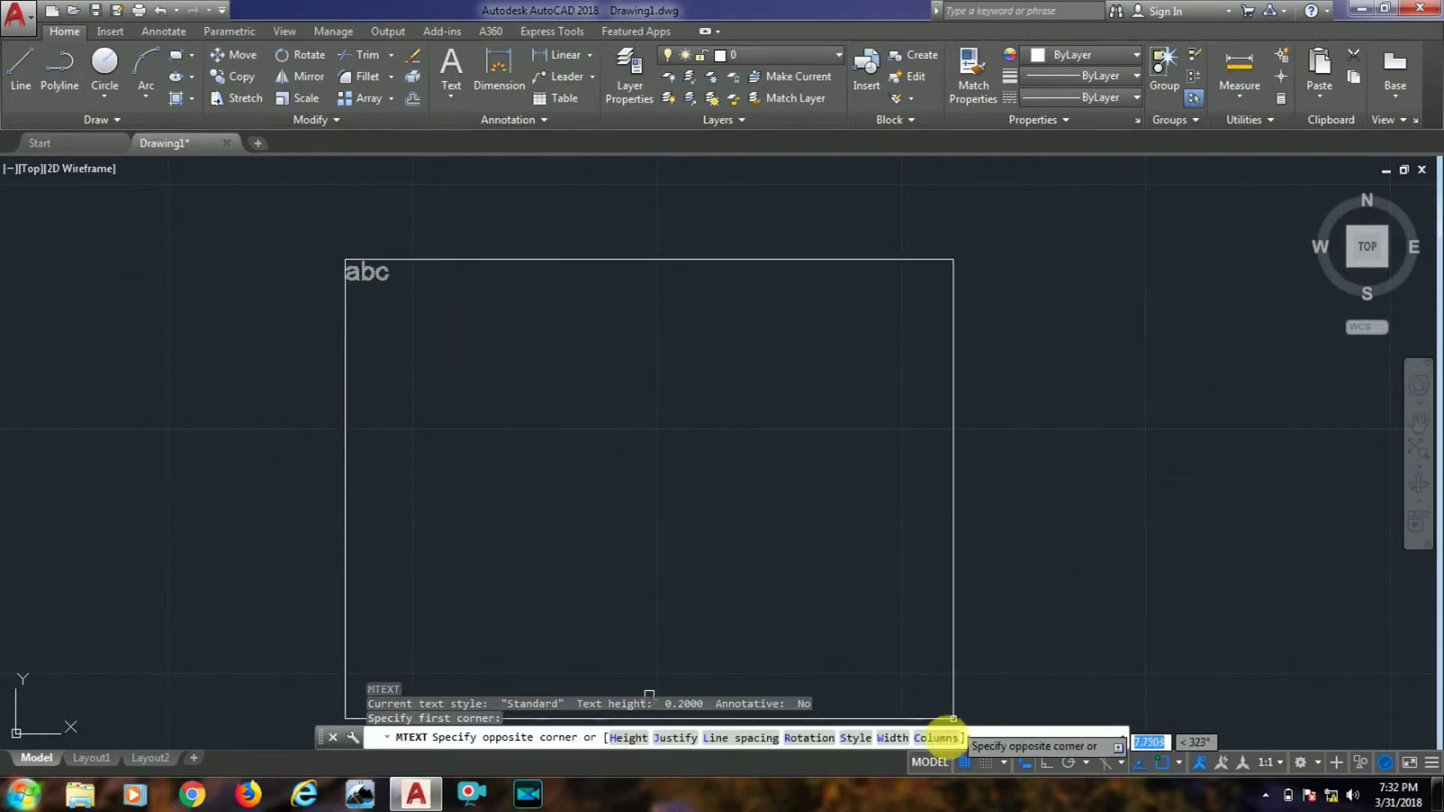
{"action": "left_click", "coordinate": [903, 740]}
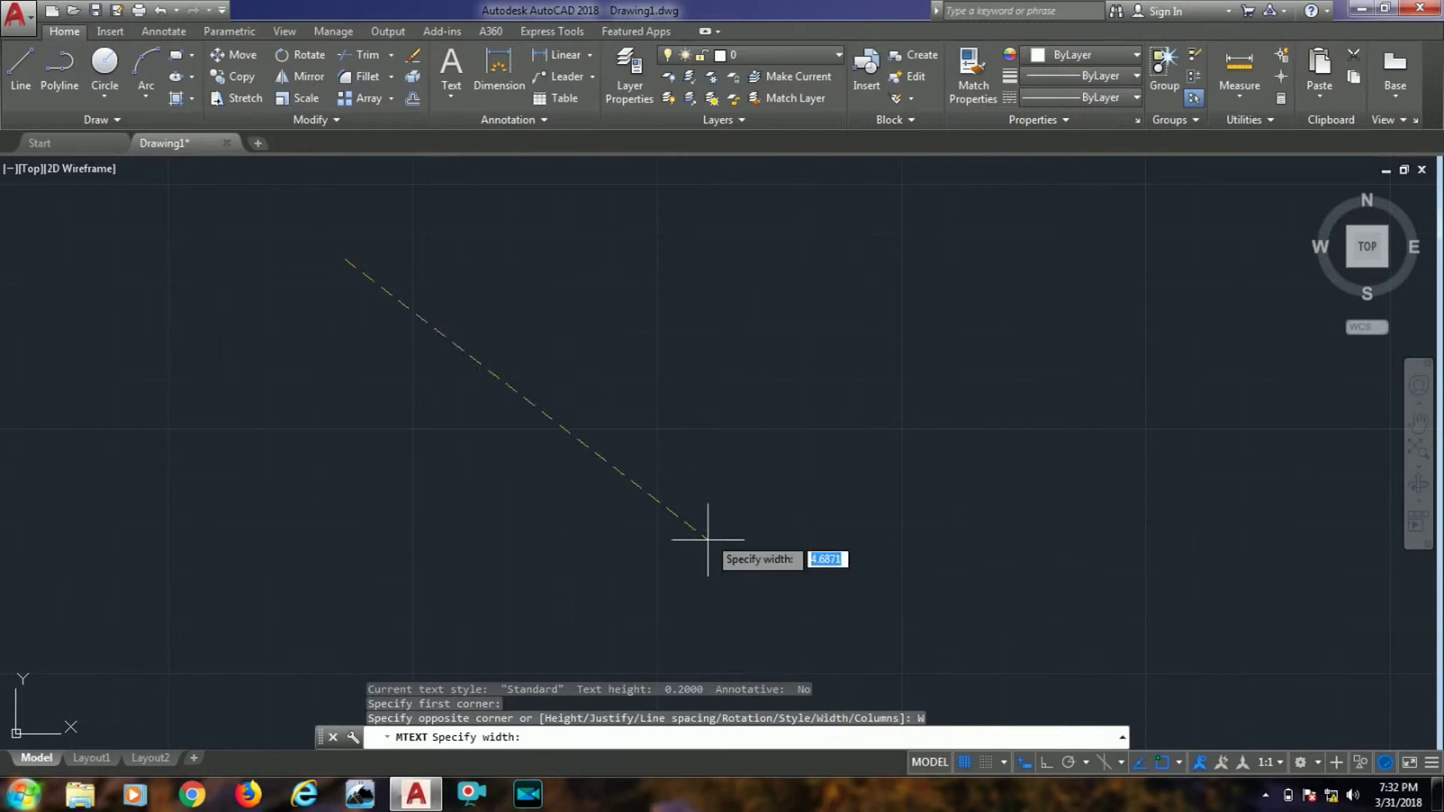
{"action": "key", "text": "Return"}
{"action": "type", "text": "rerferferee"}
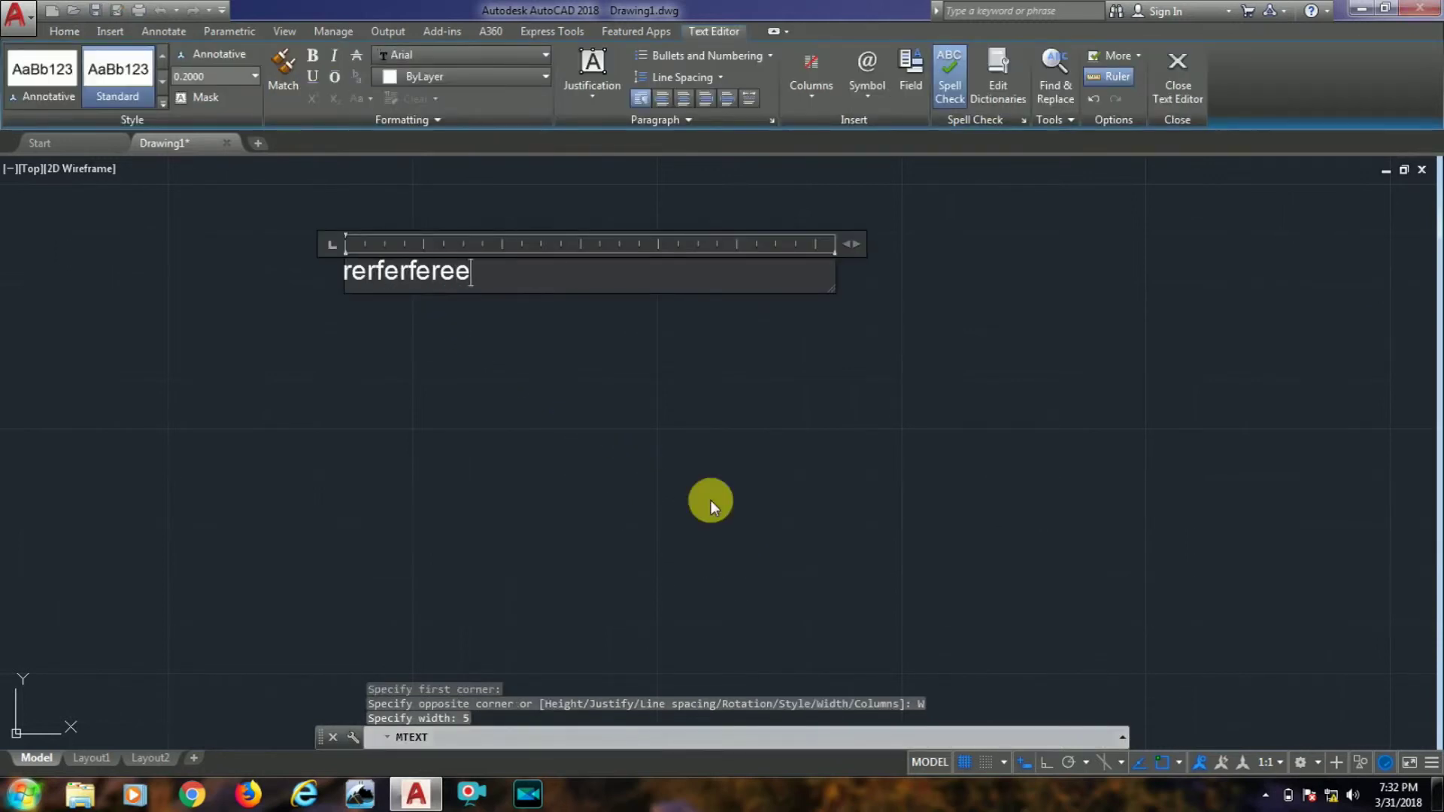
{"action": "type", "text": "rerejhrhqejrhyieu"}
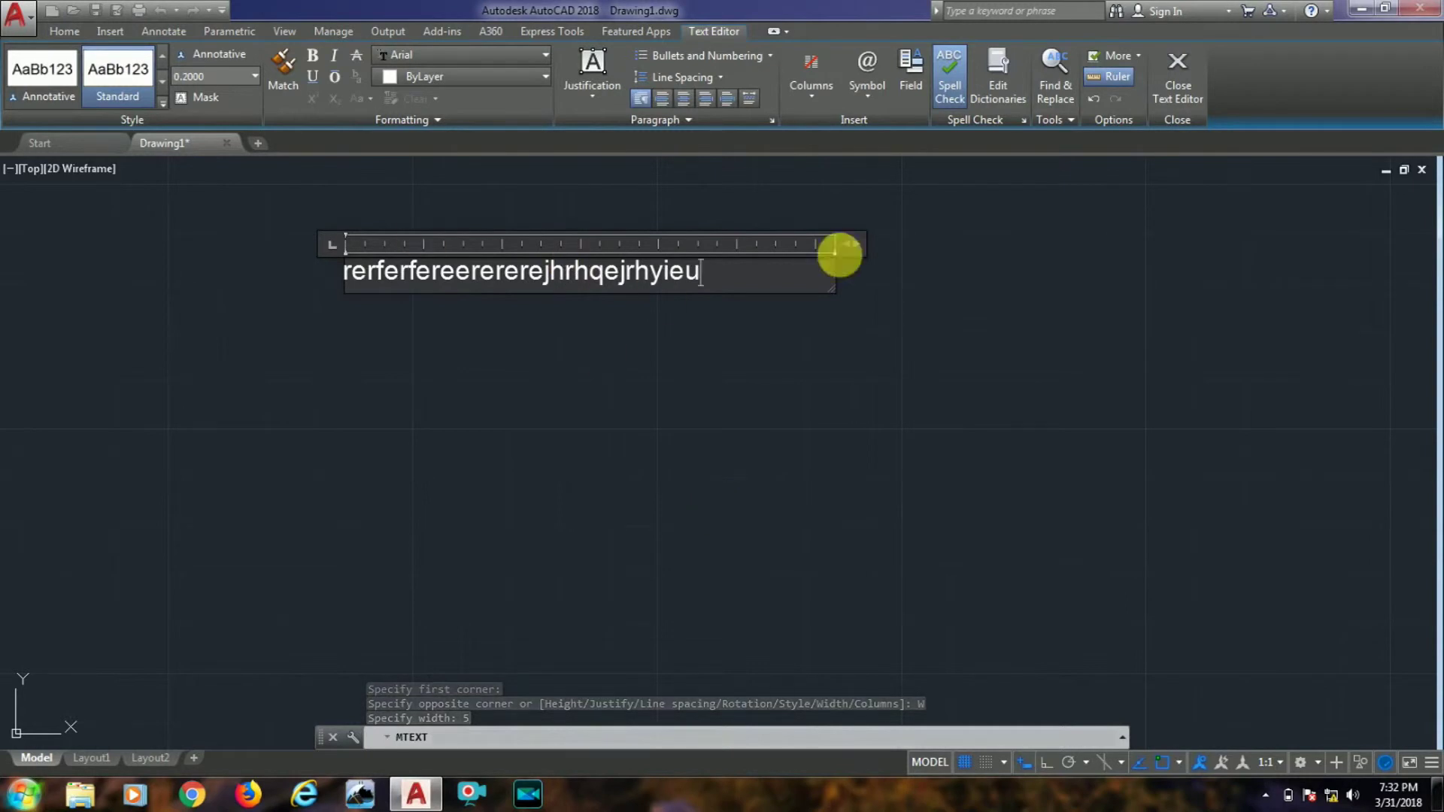
{"action": "left_click", "coordinate": [1165, 98]}
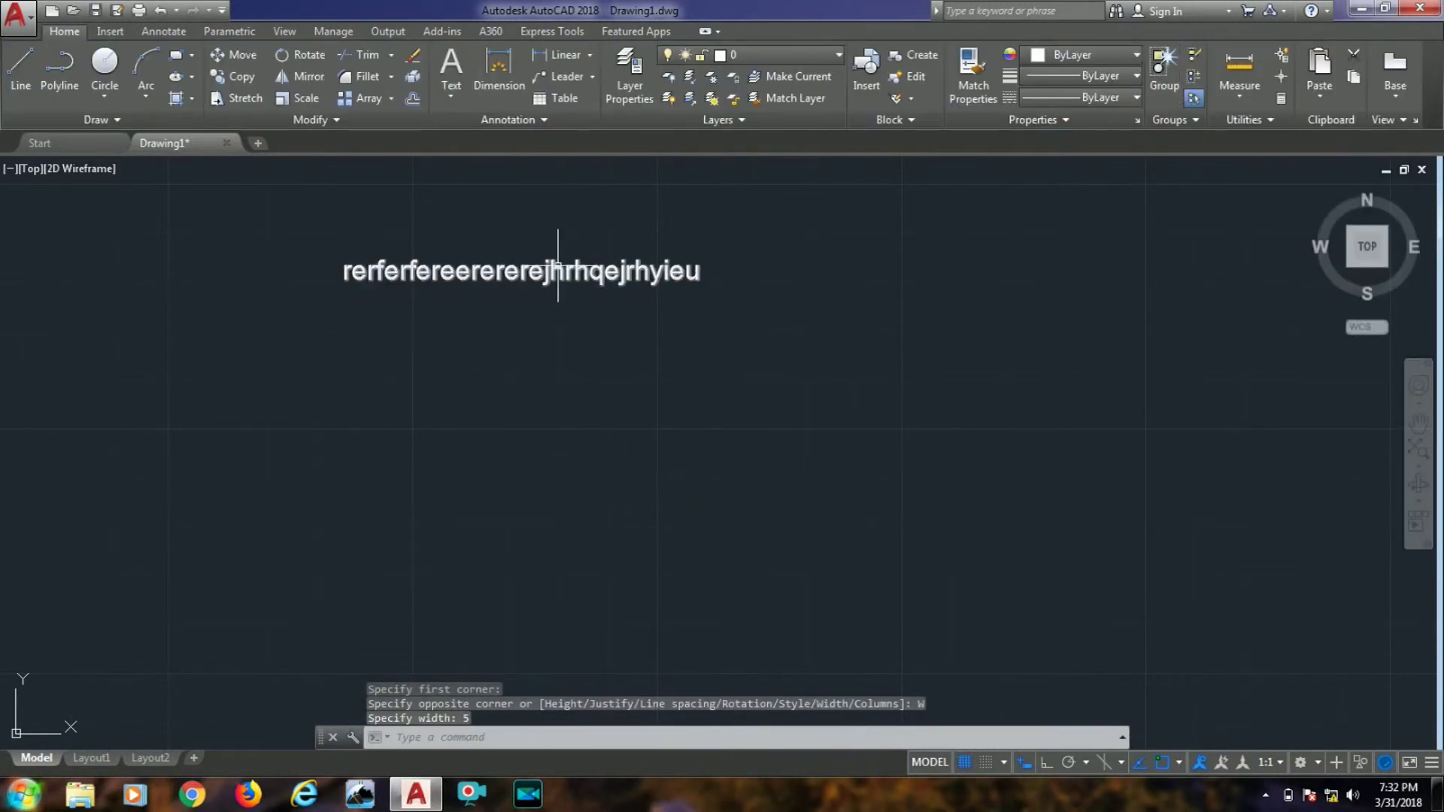
{"action": "middle_click_drag", "start_coordinate": [555, 276], "coordinate": [556, 295]}
{"action": "left_click", "coordinate": [556, 293]}
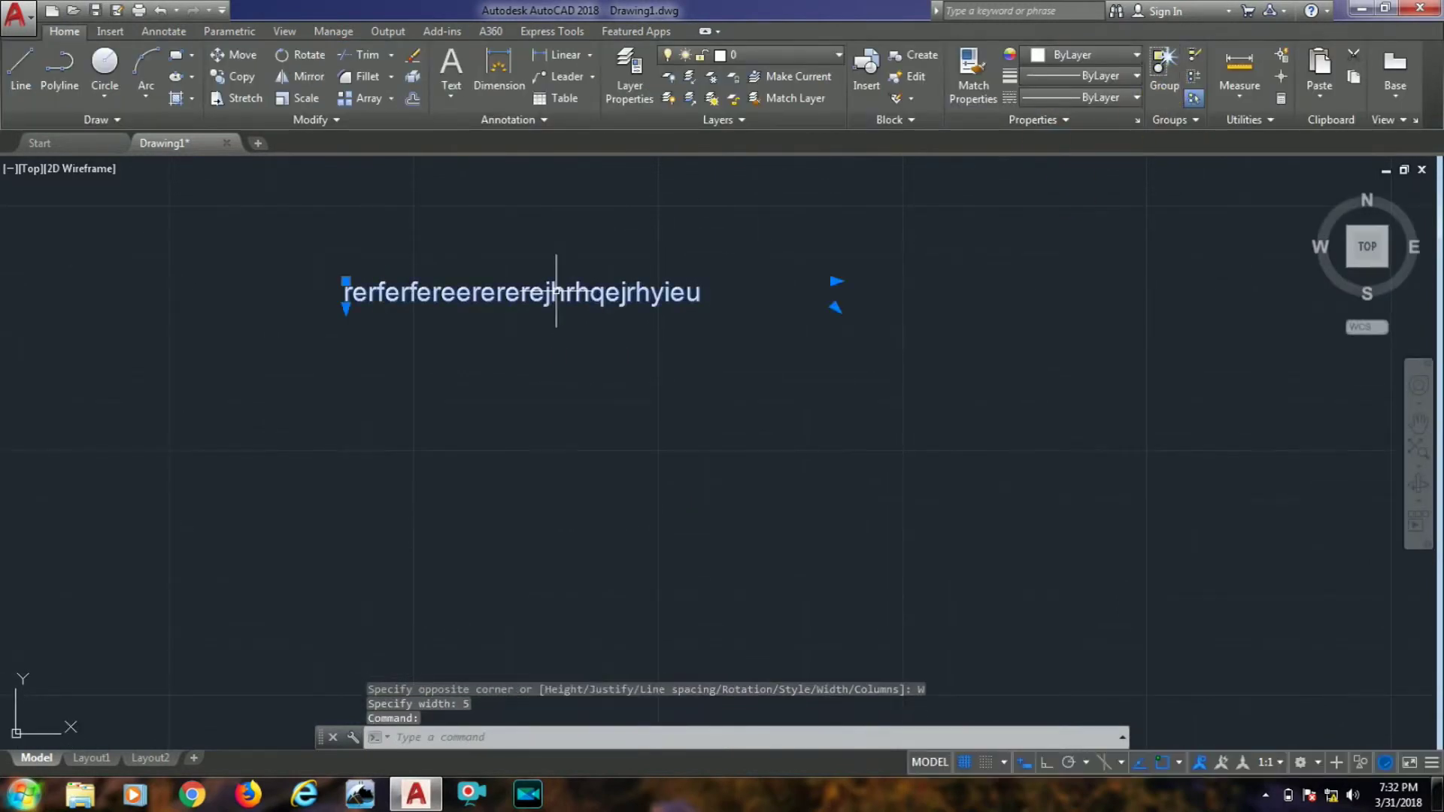
Narrow the sample text's width by dragging its width grip
{"action": "key", "text": "Escape"}
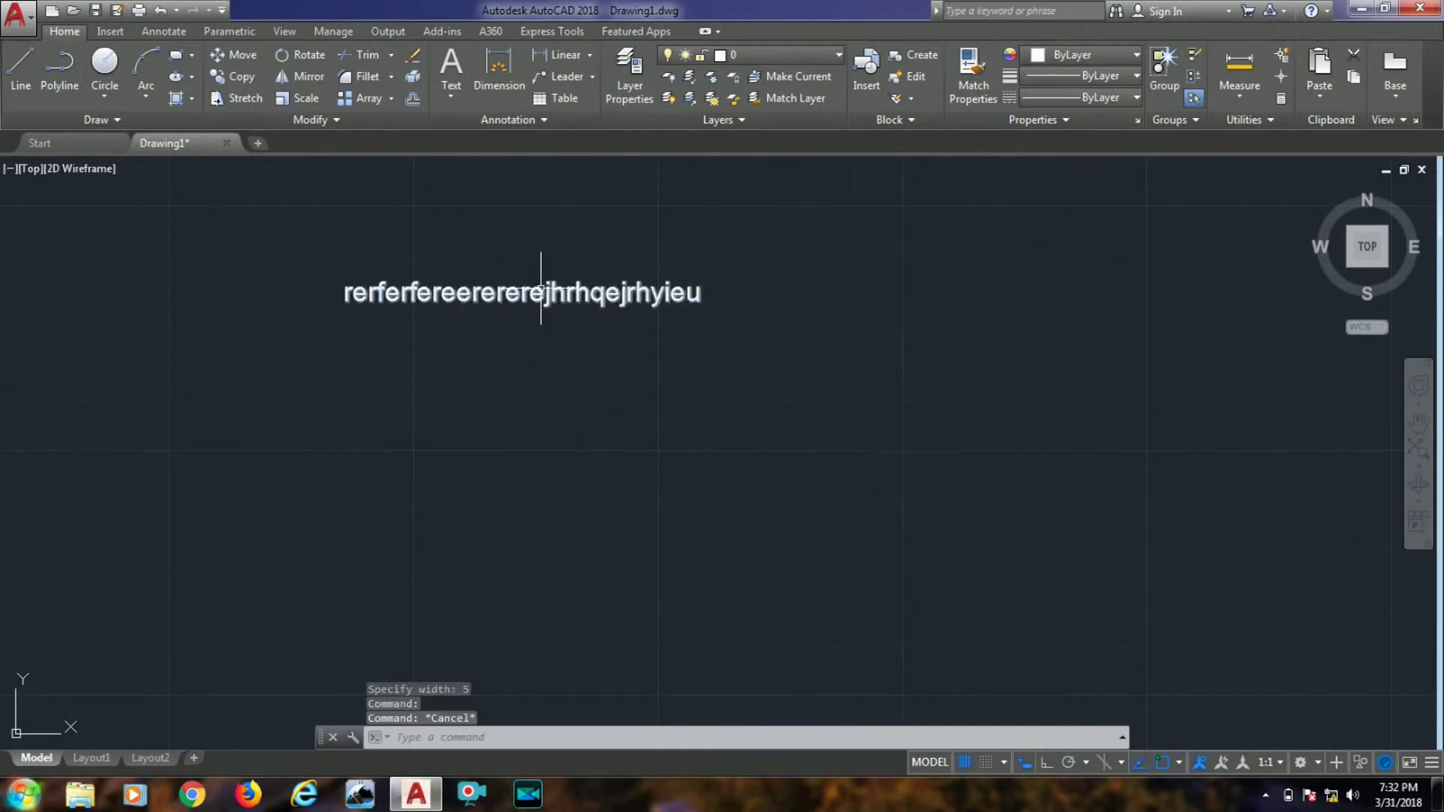
{"action": "left_click", "coordinate": [538, 292]}
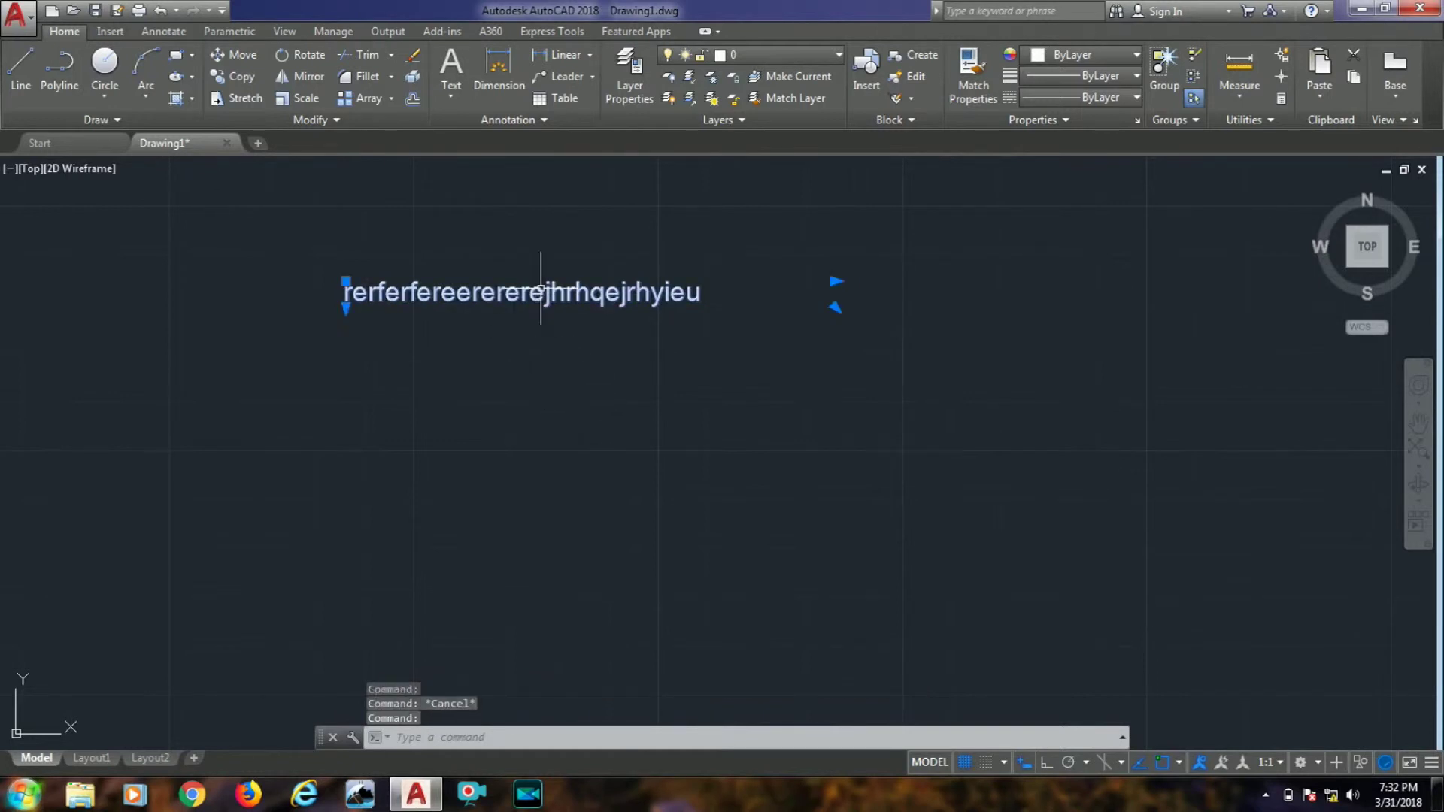
{"action": "left_click", "coordinate": [835, 281]}
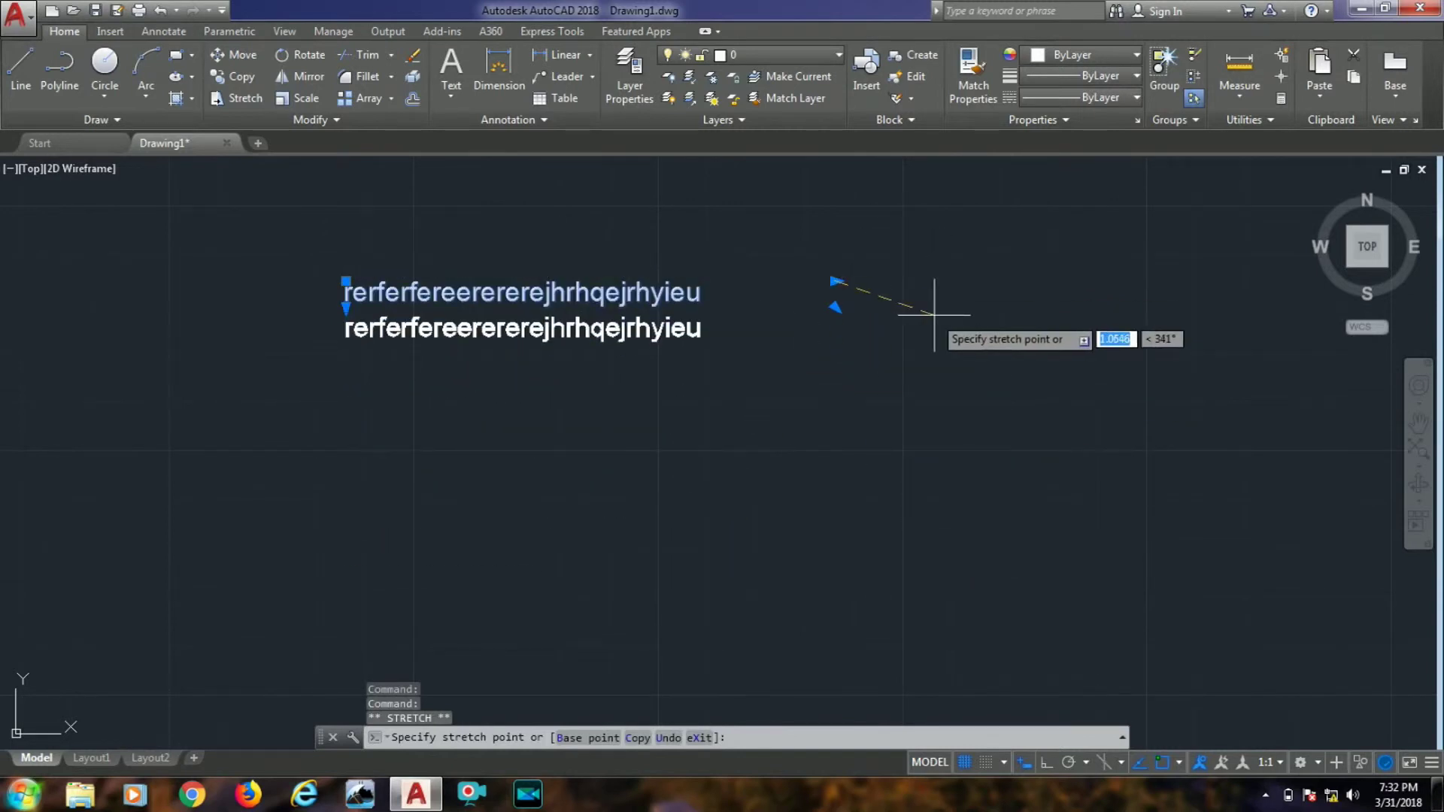
{"action": "left_click", "coordinate": [779, 282]}
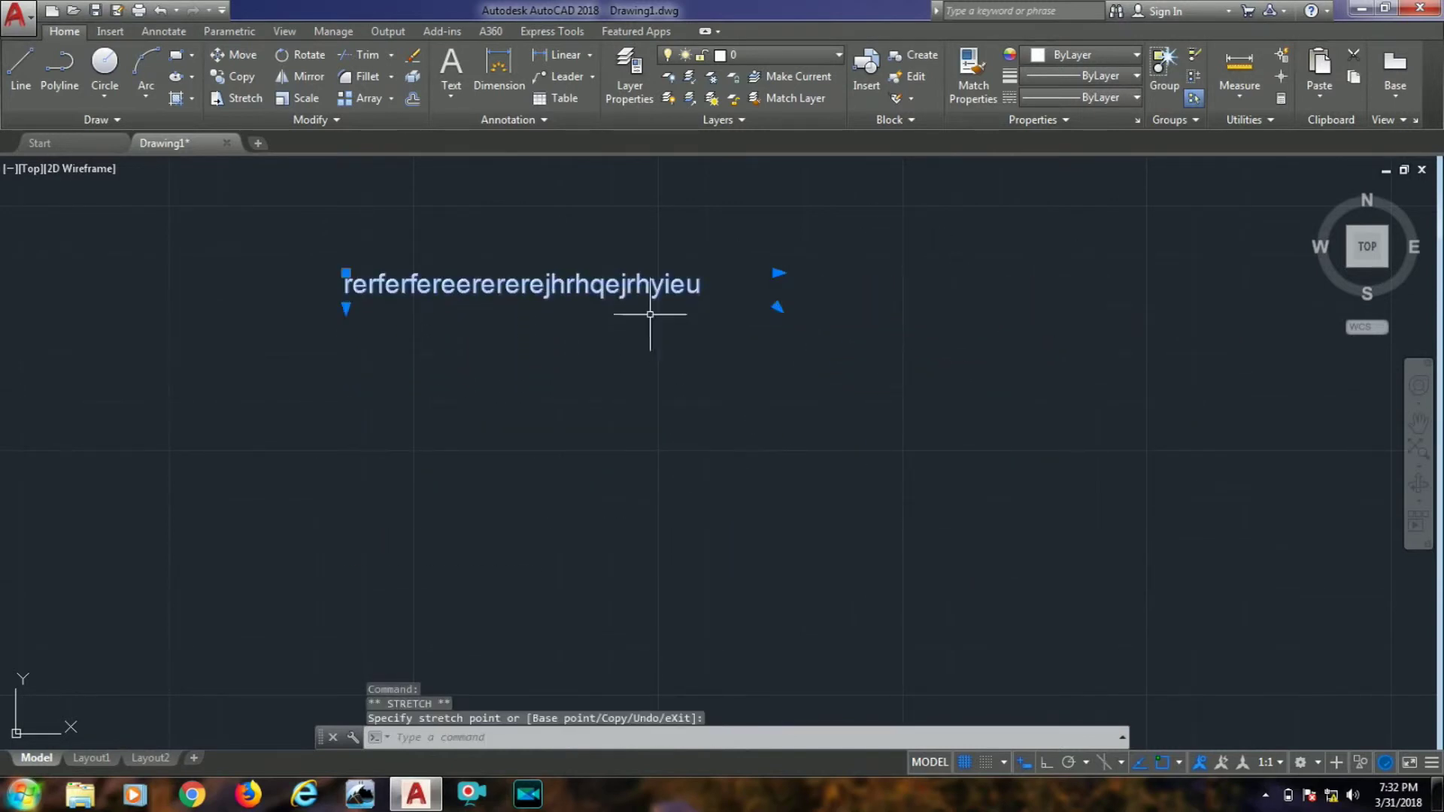
Widen the sample text box to about 9.14 in the editor, then start a new multiline text
{"action": "double_click", "coordinate": [656, 290]}
{"action": "left_click_drag", "start_coordinate": [796, 258], "coordinate": [1347, 263]}
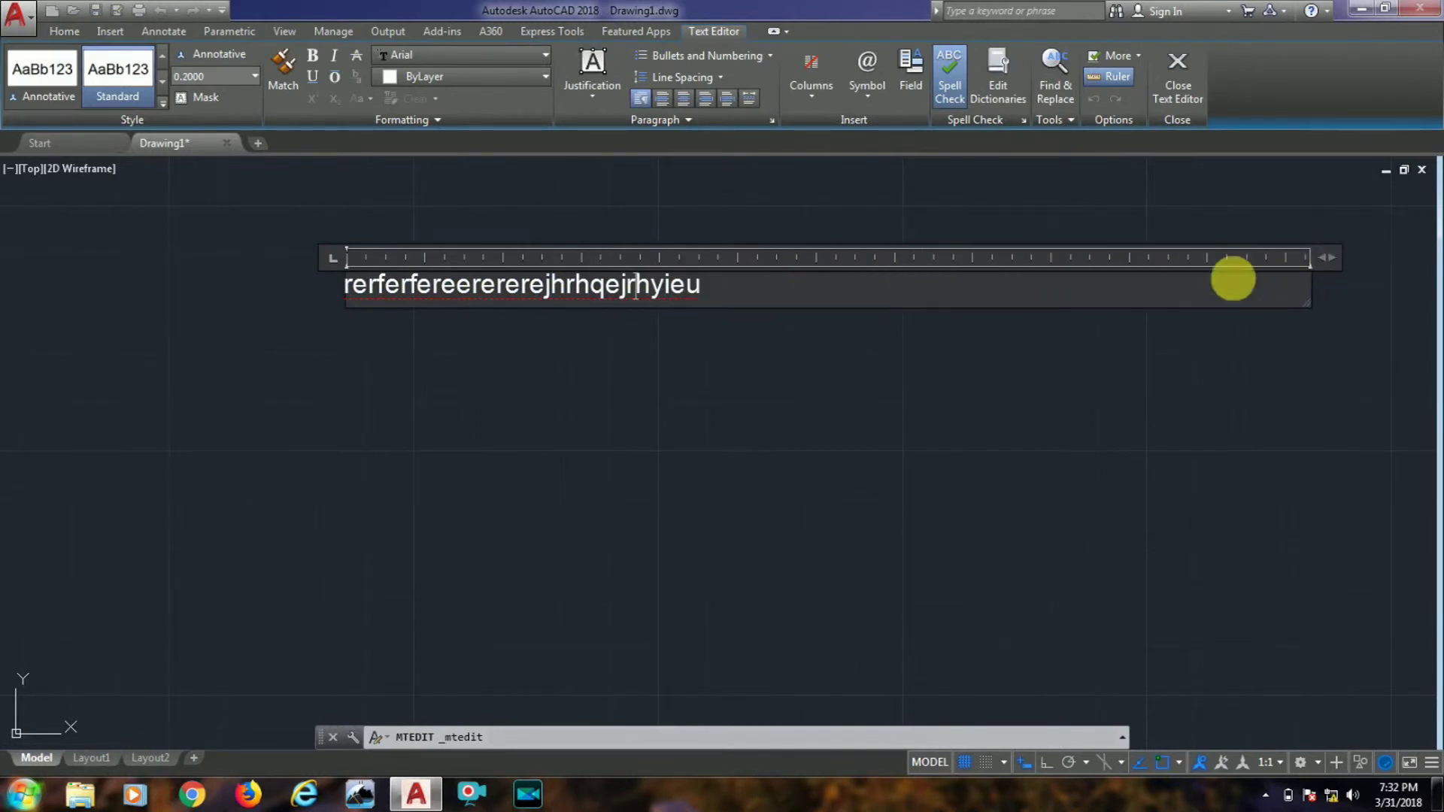
{"action": "type", "text": "fetert"}
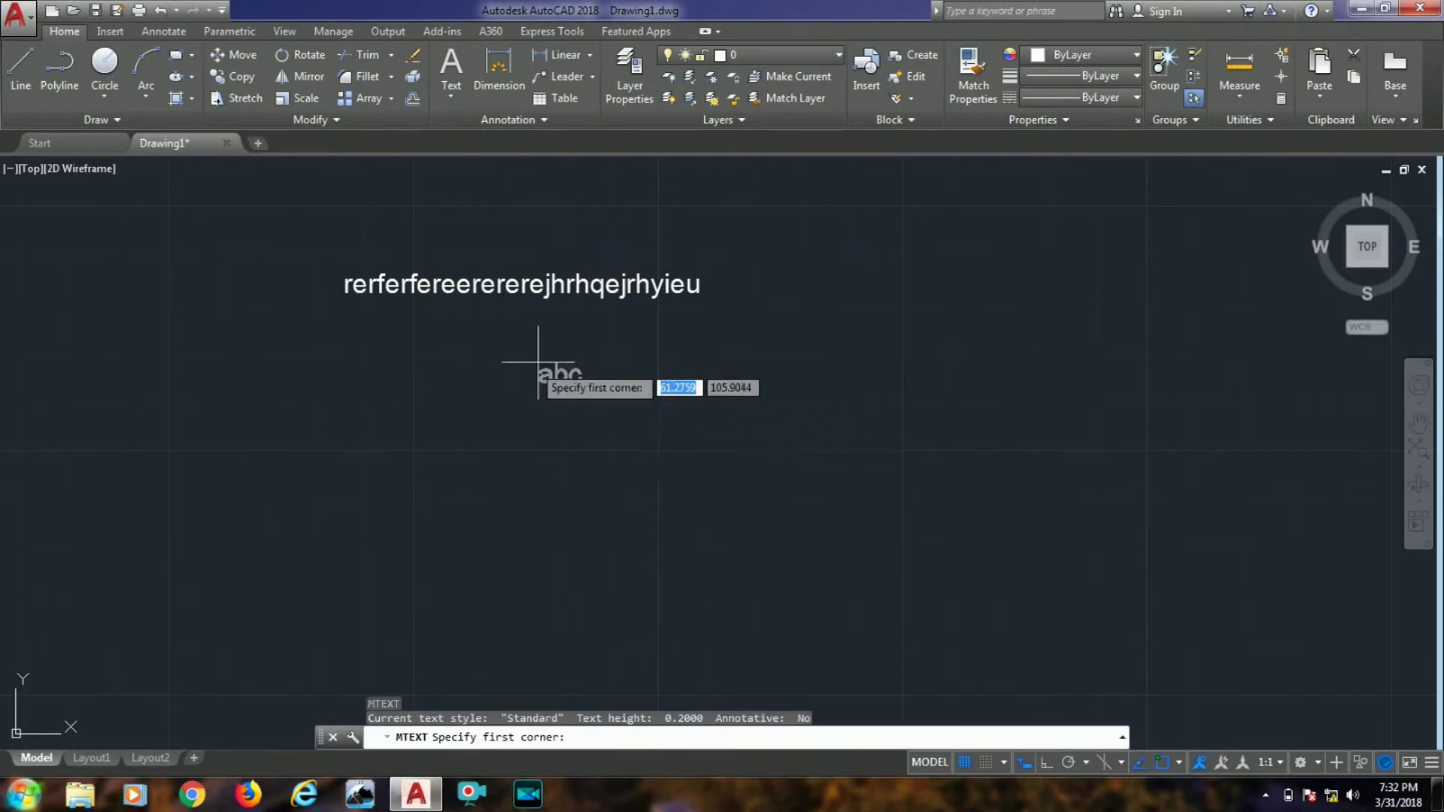
Place a new text box with 4 static columns: total width 20, gutter 2, height 5
{"action": "left_click", "coordinate": [332, 415]}
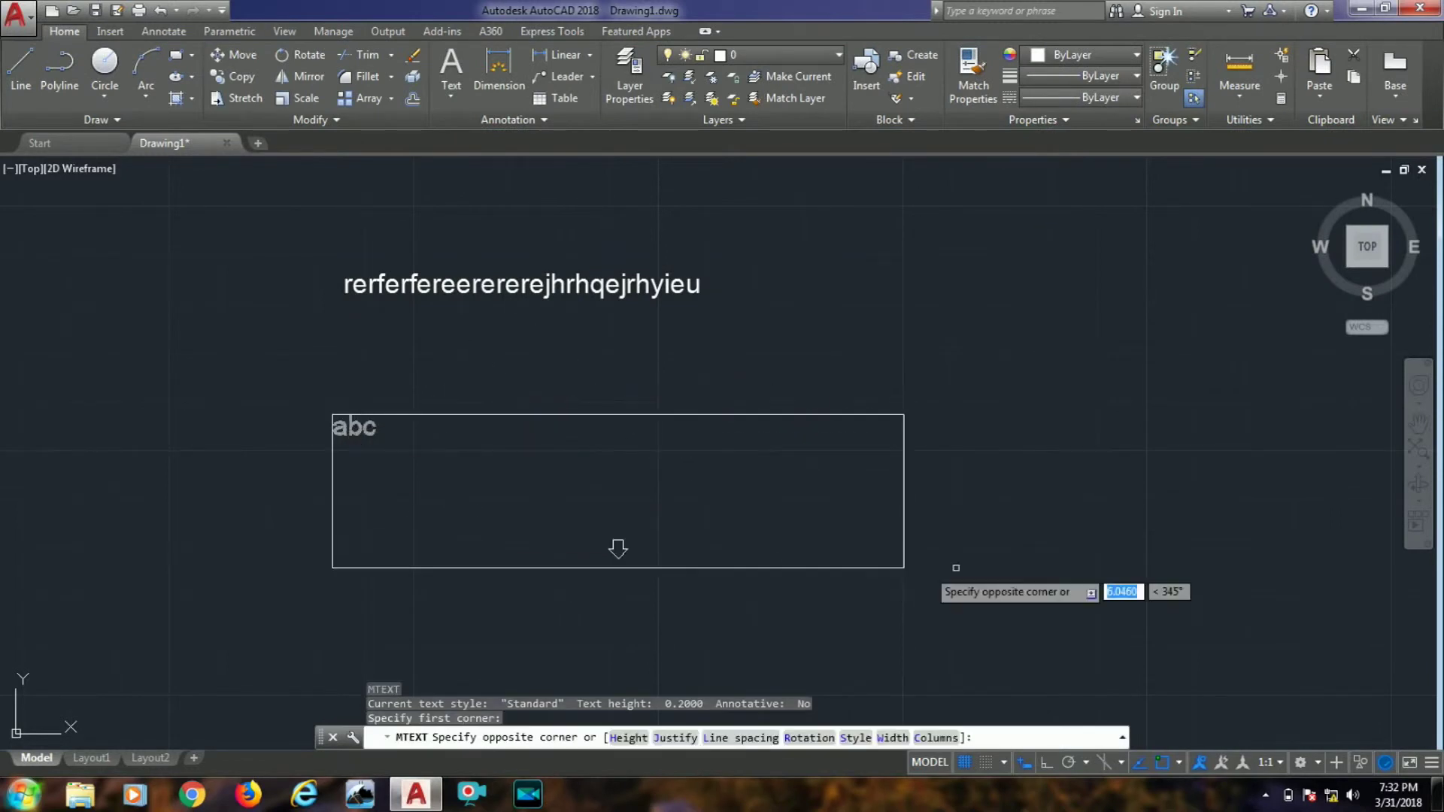
{"action": "left_click", "coordinate": [950, 744]}
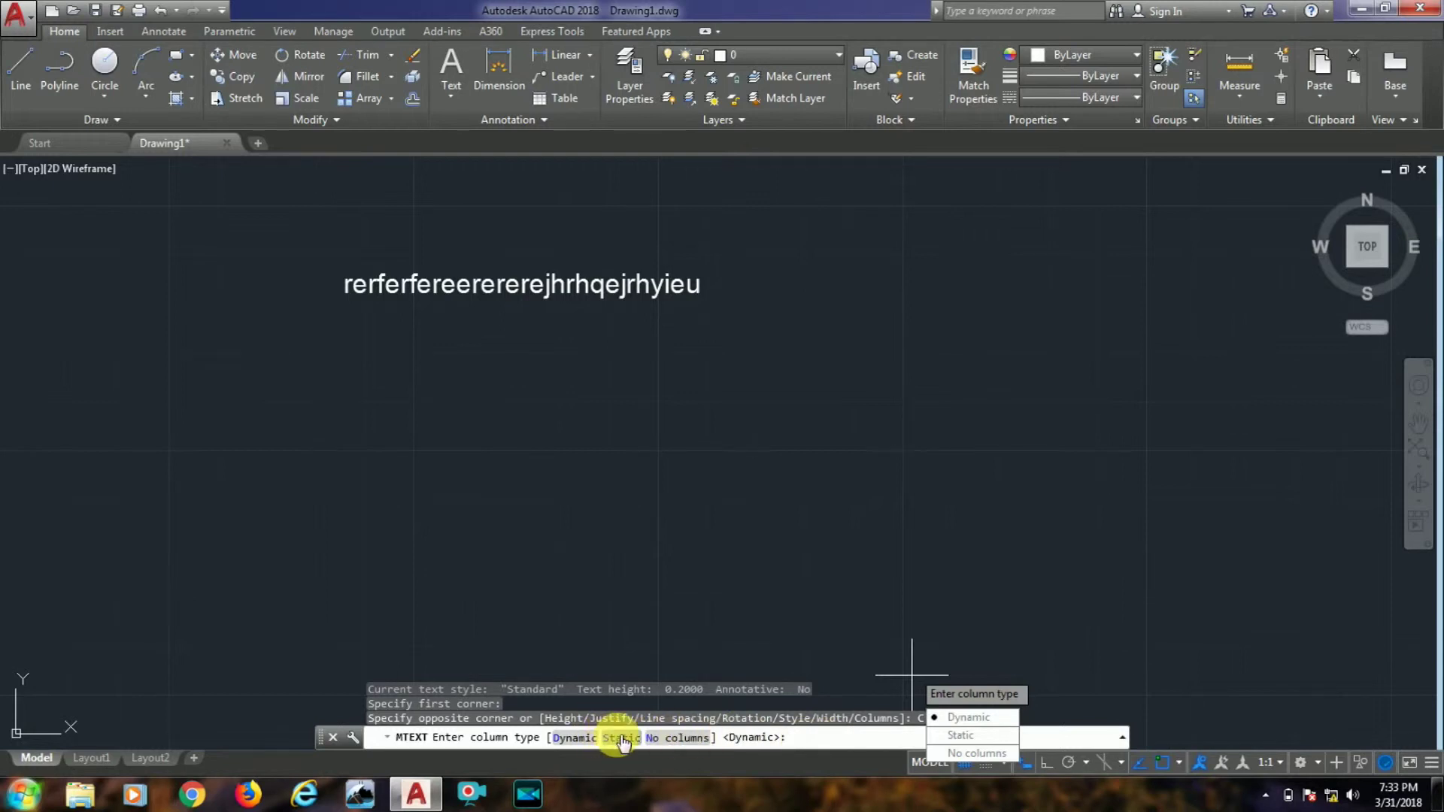
{"action": "left_click", "coordinate": [621, 739]}
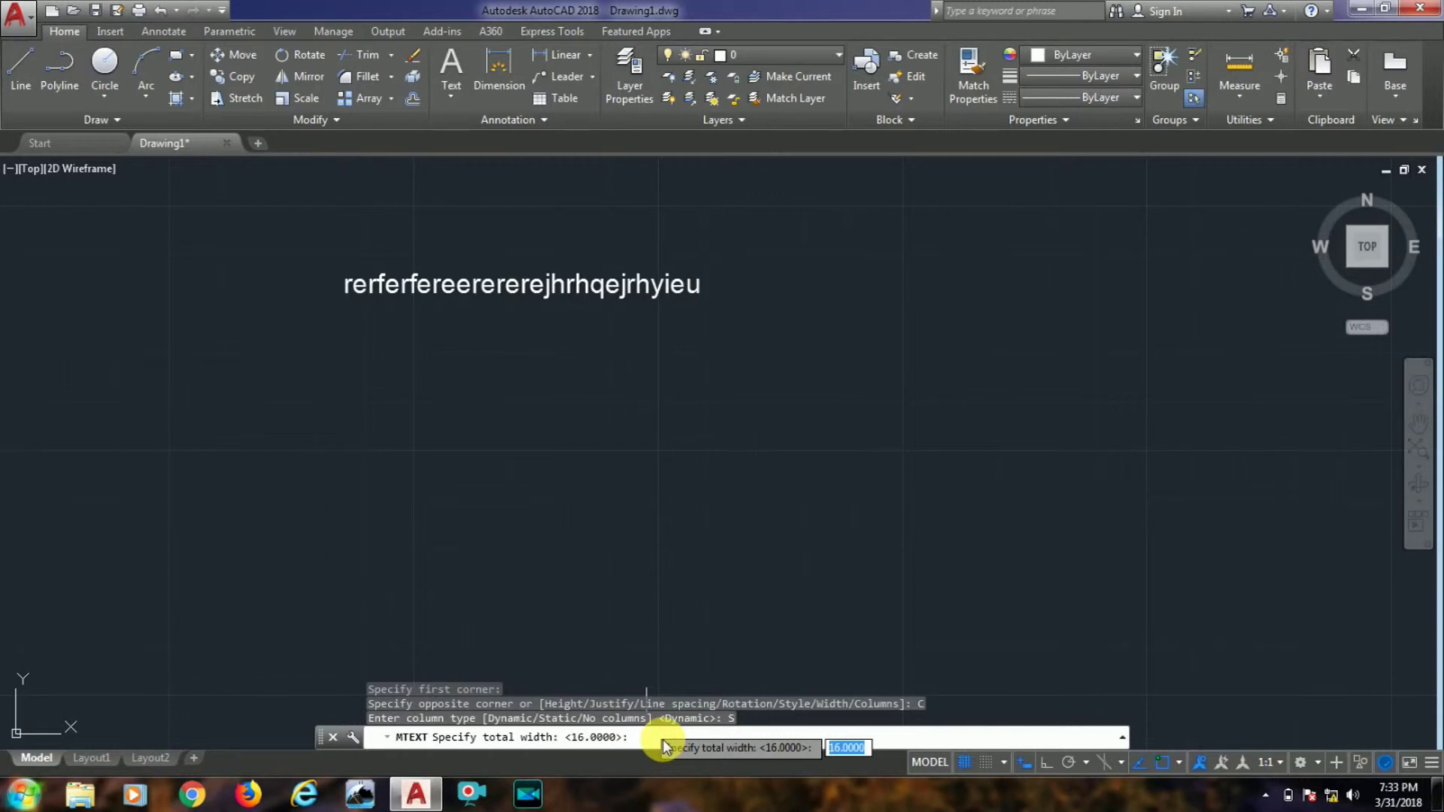
{"action": "type", "text": "20"}
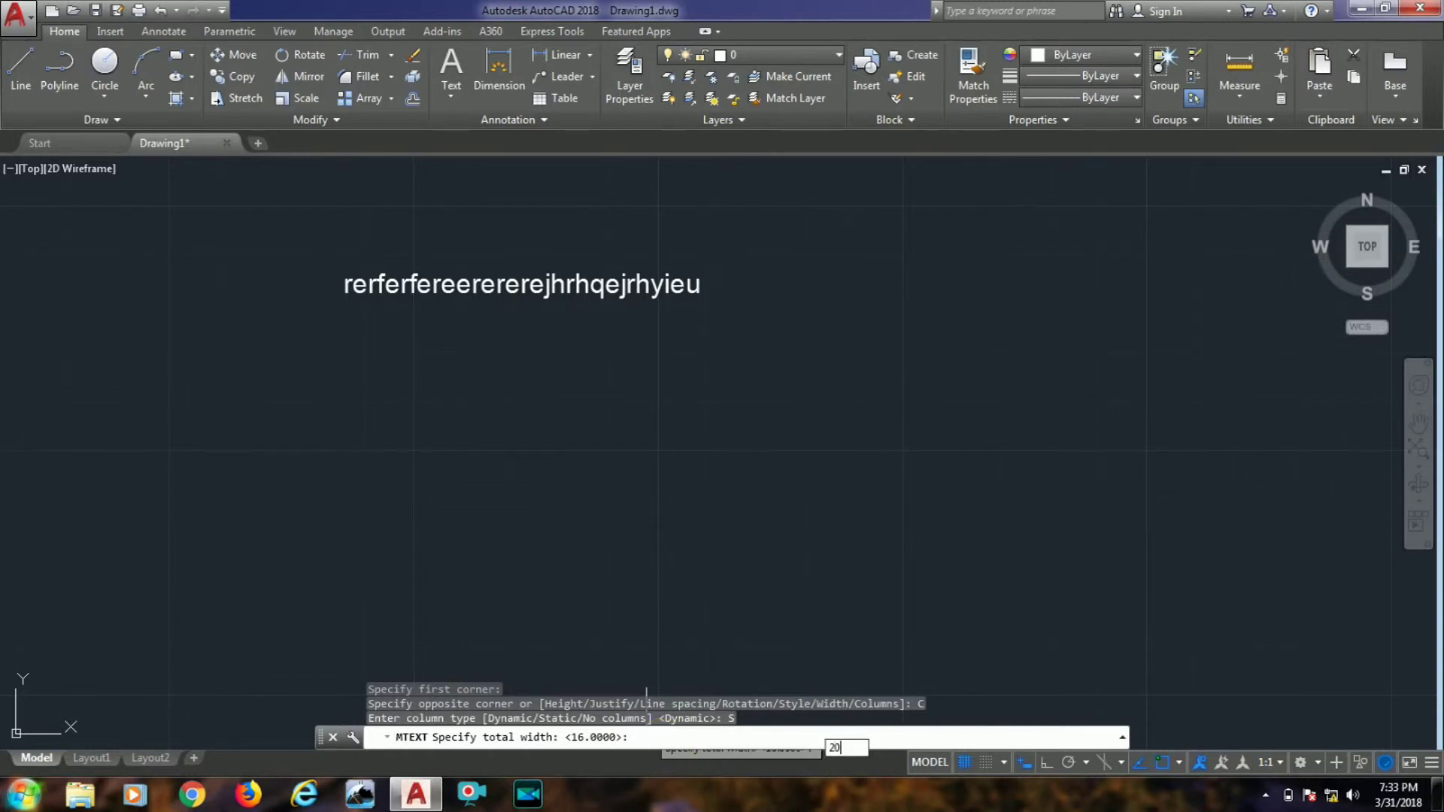
{"action": "key", "text": "Return"}
{"action": "type", "text": "4"}
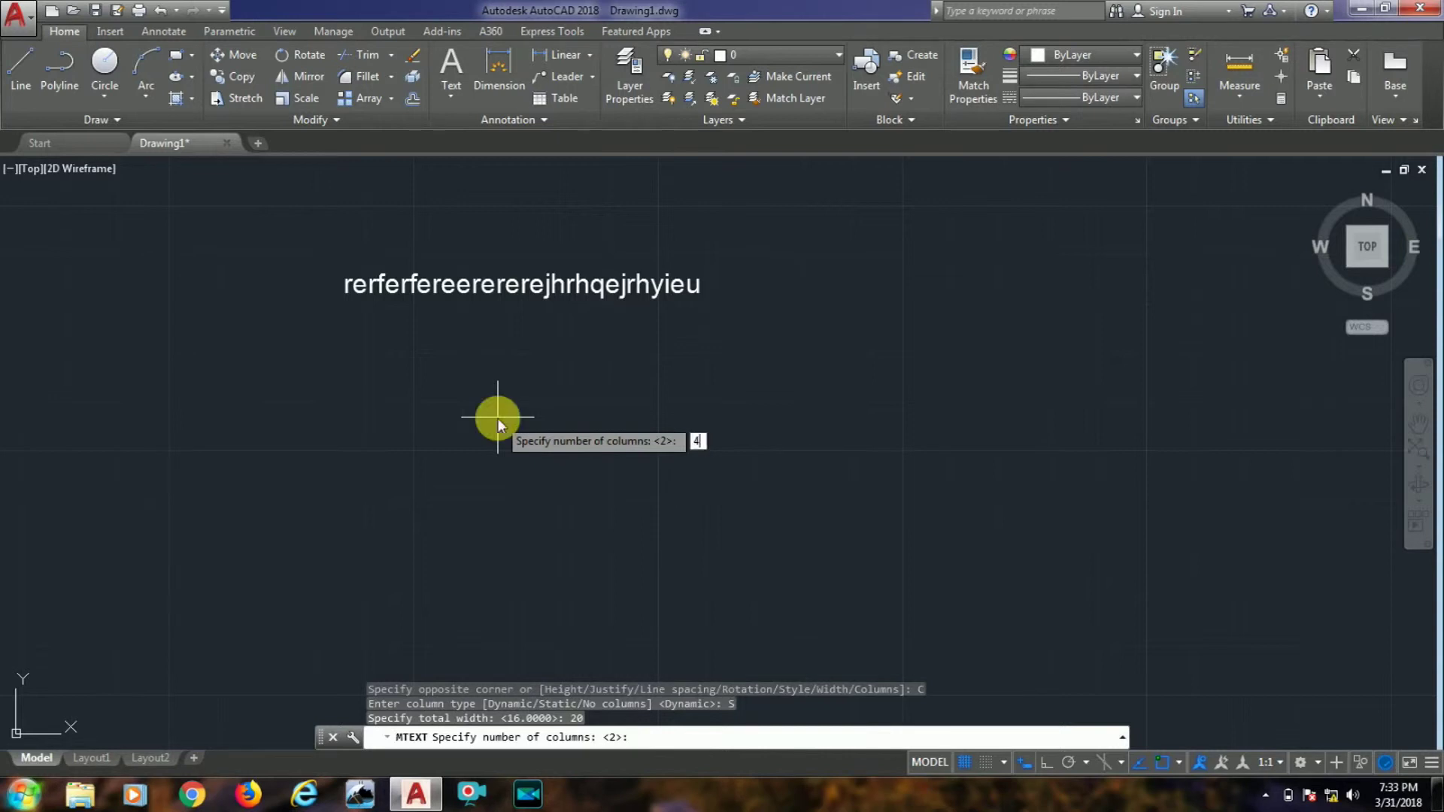
{"action": "key", "text": "Return"}
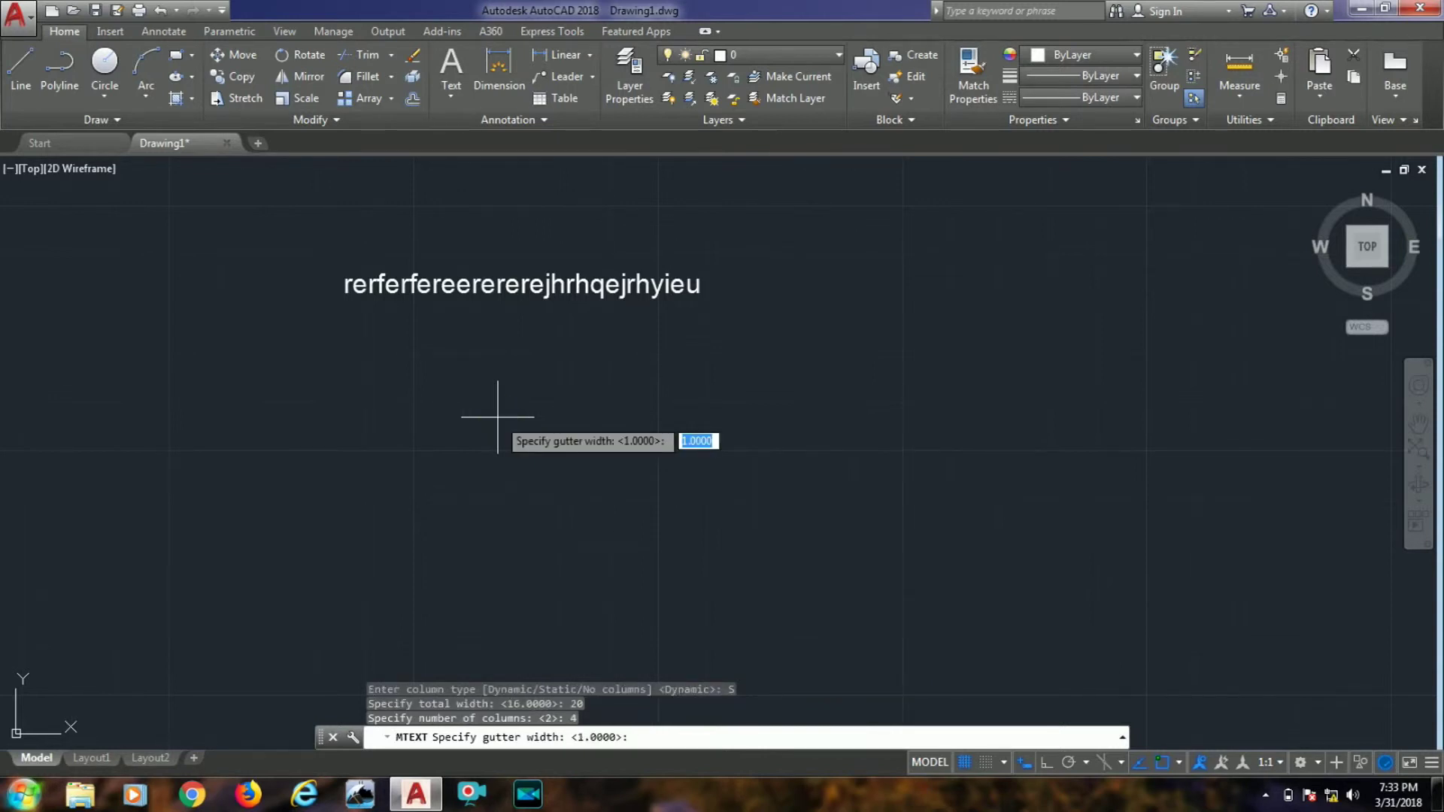
{"action": "type", "text": "2"}
{"action": "key", "text": "Return"}
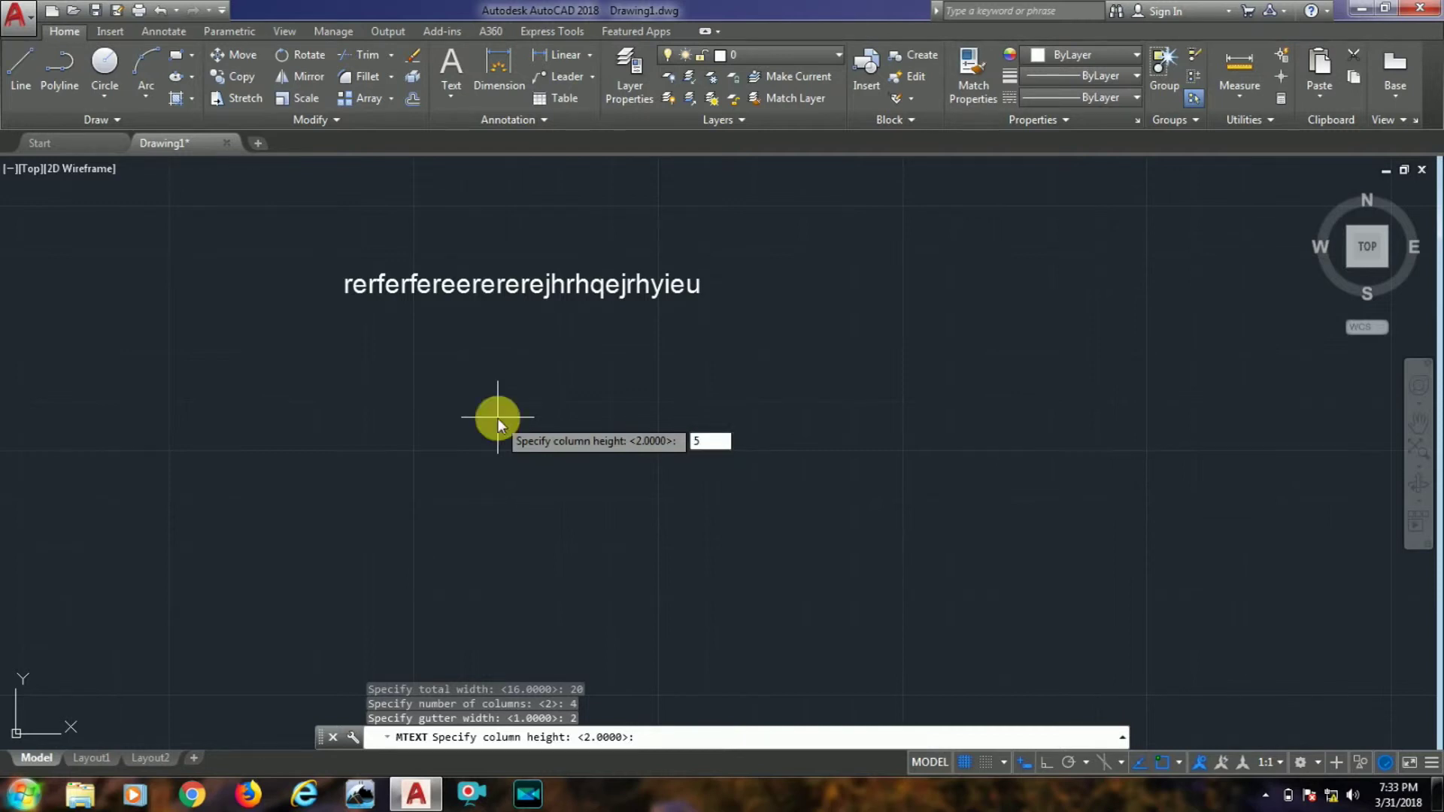
{"action": "key", "text": "Return"}
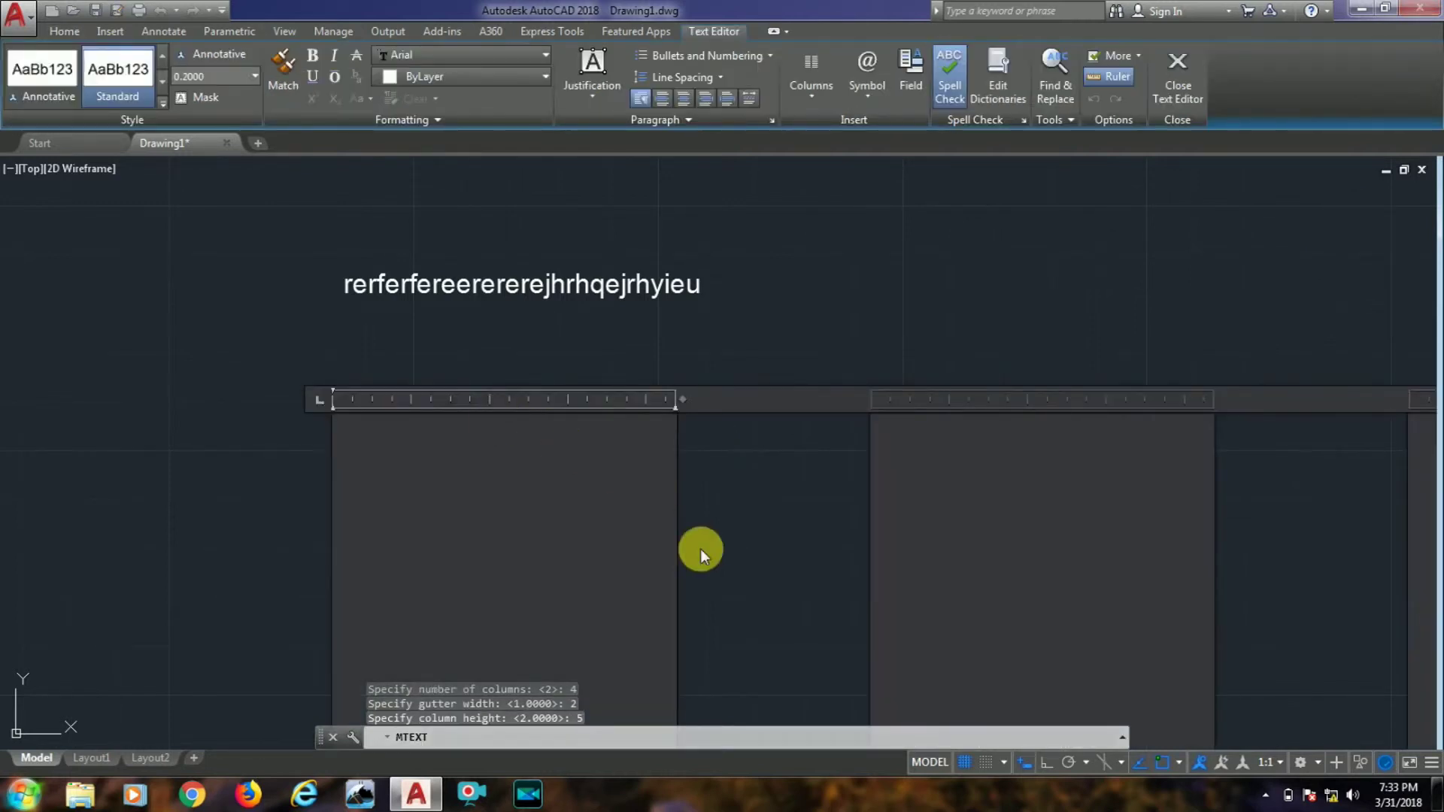
Type test text in the first column, then select and delete it
{"action": "scroll", "coordinate": [704, 546], "scroll_direction": "down", "scroll_amount": 5}
{"action": "scroll", "coordinate": [638, 442], "scroll_direction": "up", "scroll_amount": 4}
{"action": "scroll", "coordinate": [638, 443], "scroll_direction": "down", "scroll_amount": 2}
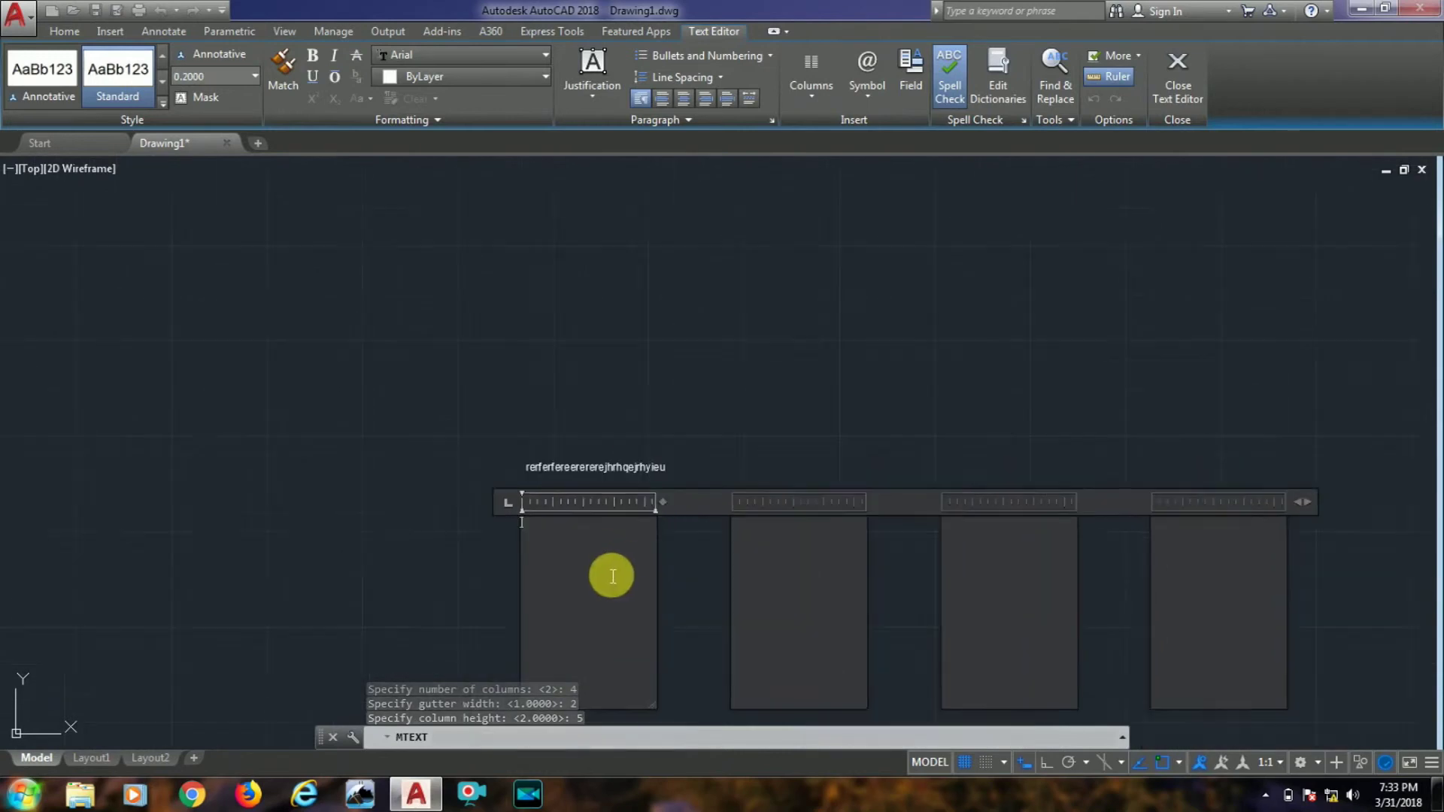
{"action": "type", "text": "fdgdfgdfgfgdfgfdfgdfg"}
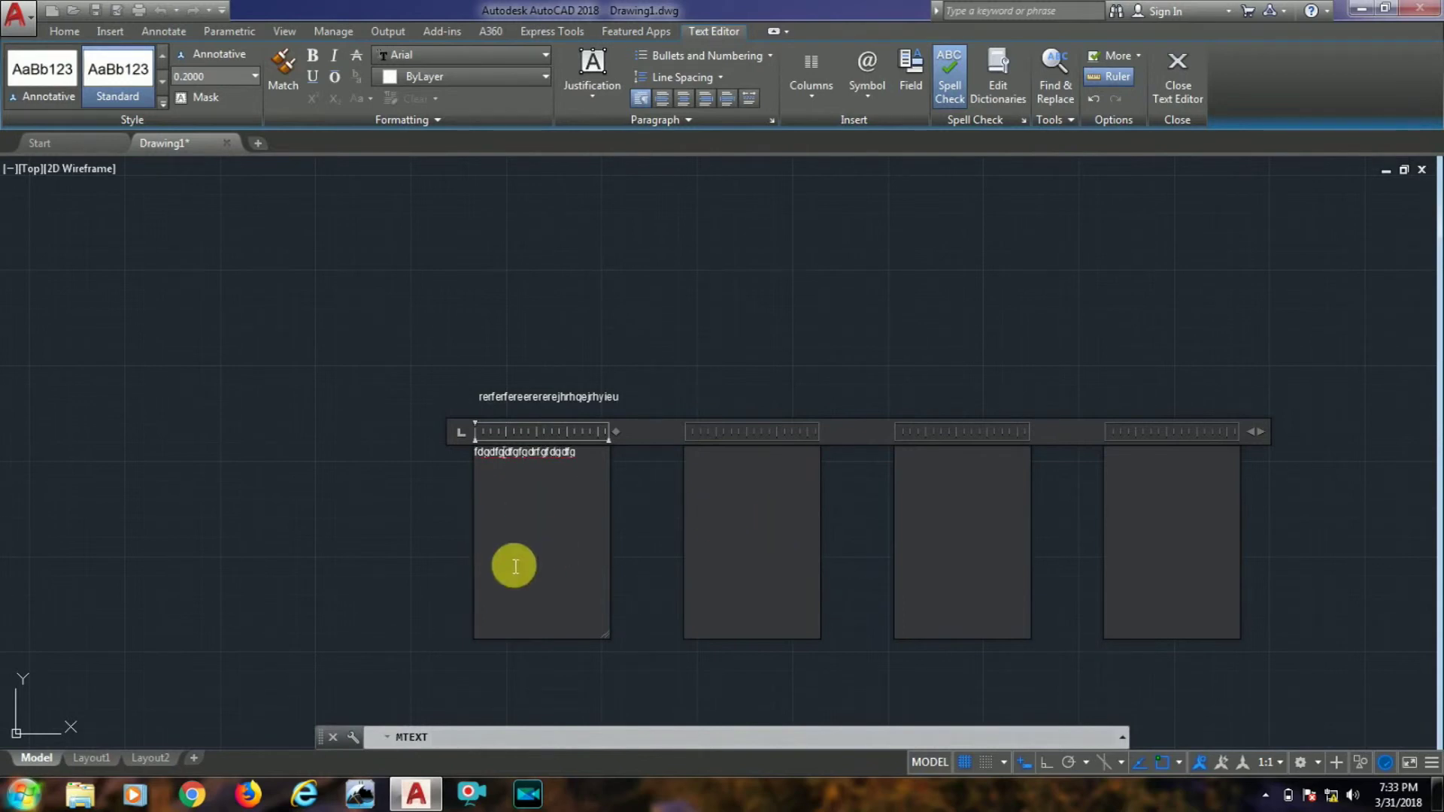
{"action": "left_click_drag", "start_coordinate": [595, 452], "coordinate": [463, 470]}
{"action": "key", "text": "Delete"}
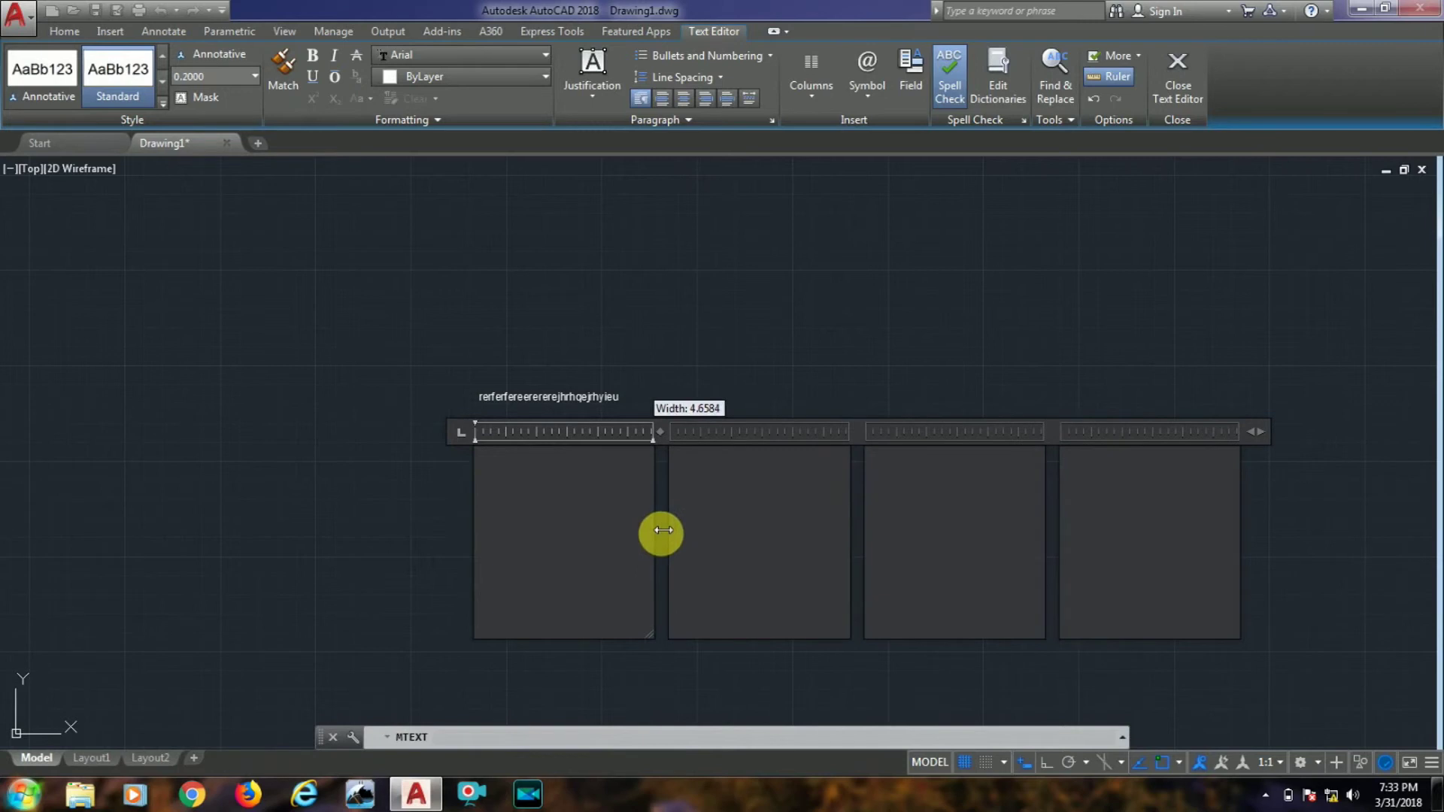
Narrow the columns slightly, close the text editor, and reposition the view
{"action": "left_click_drag", "start_coordinate": [618, 501], "coordinate": [612, 501]}
{"action": "left_click", "coordinate": [670, 506]}
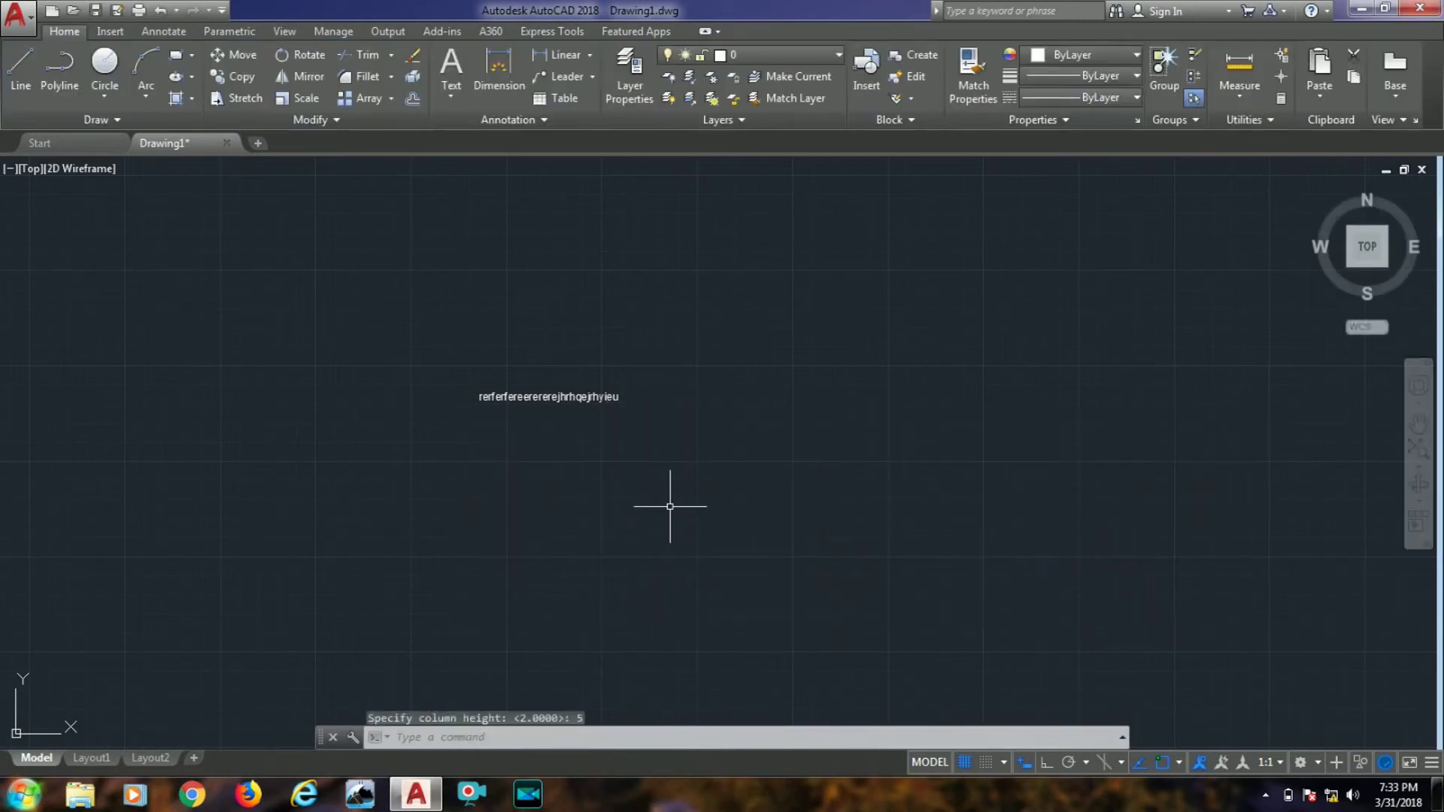
{"action": "scroll", "coordinate": [612, 634], "scroll_direction": "down", "scroll_amount": 5}
{"action": "scroll", "coordinate": [645, 565], "scroll_direction": "up", "scroll_amount": 7}
{"action": "scroll", "coordinate": [644, 564], "scroll_direction": "up", "scroll_amount": 2}
{"action": "middle_click_drag", "start_coordinate": [645, 565], "coordinate": [657, 498]}
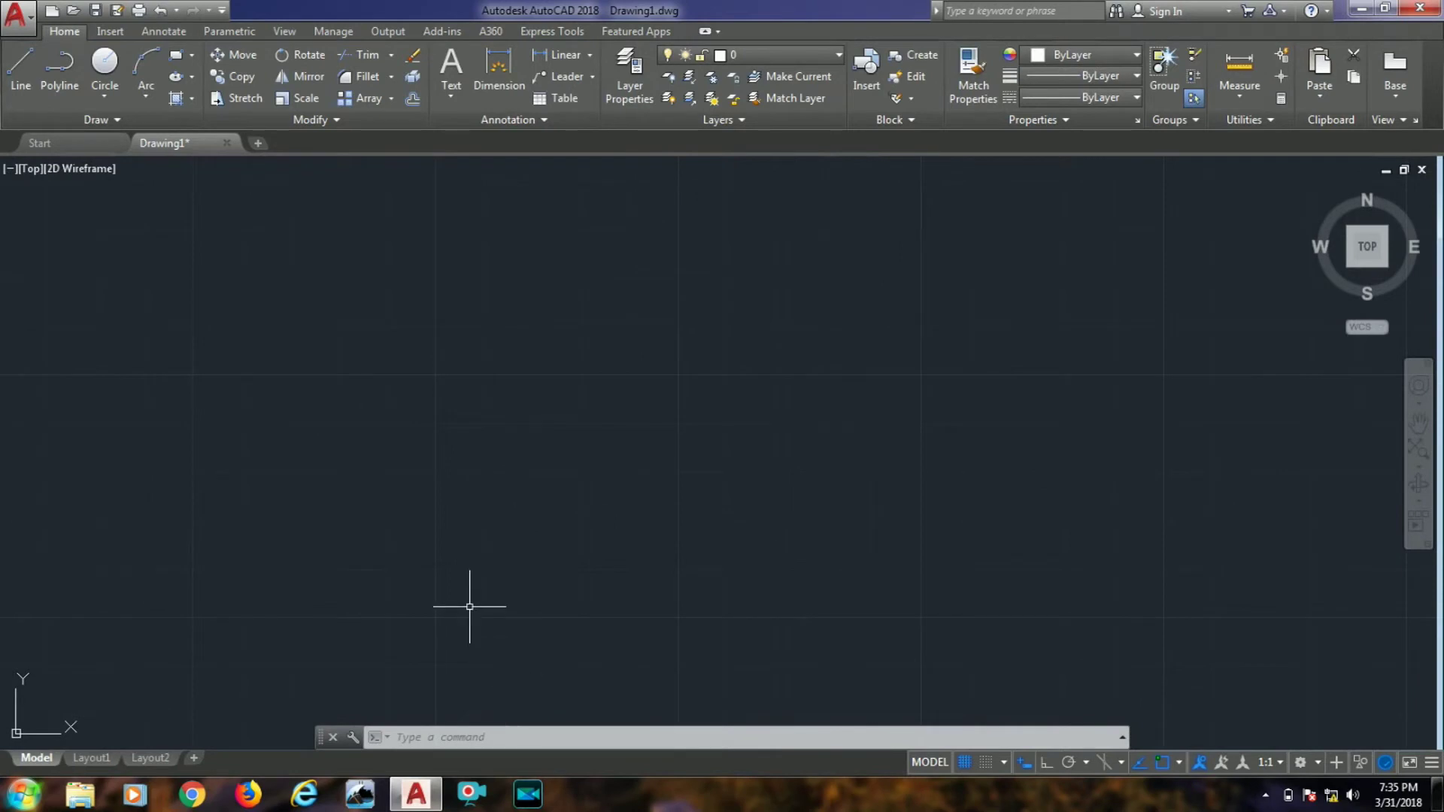
Start a polyline at the lower-left point, then end the command
{"action": "left_click", "coordinate": [60, 68]}
{"action": "left_click", "coordinate": [430, 568]}
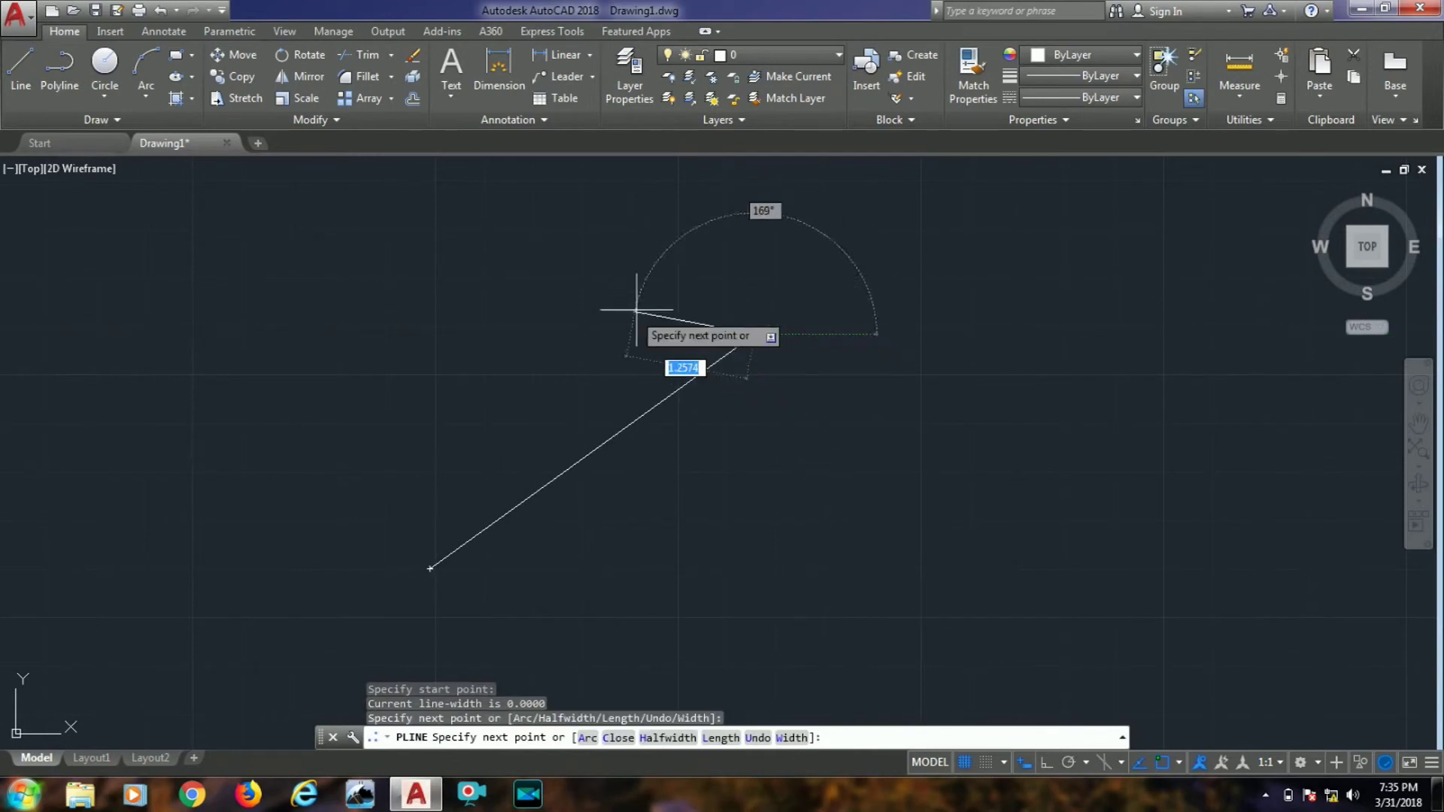
{"action": "key", "text": "Escape"}
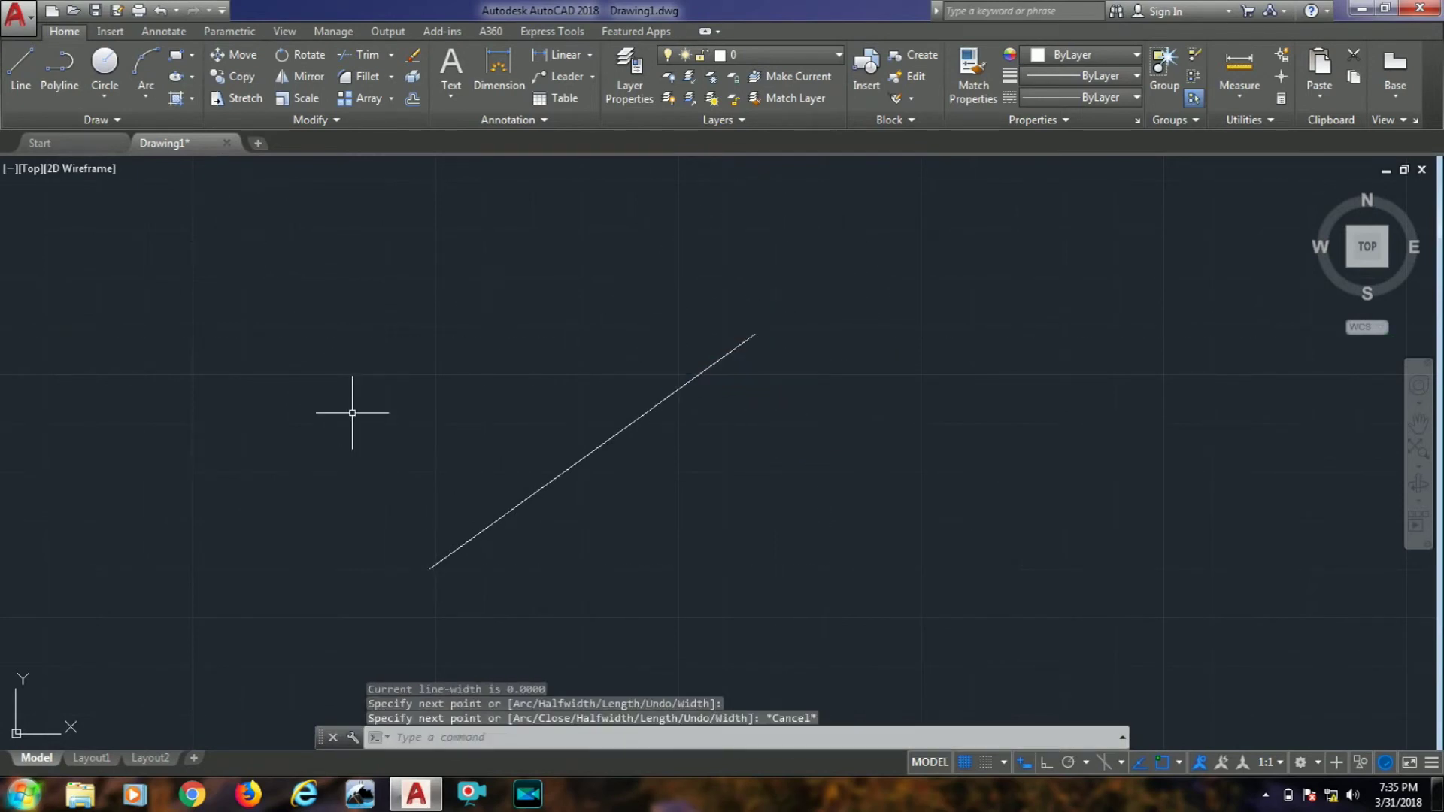
Start single-line text at the diagonal line's lower endpoint
{"action": "left_click", "coordinate": [352, 412]}
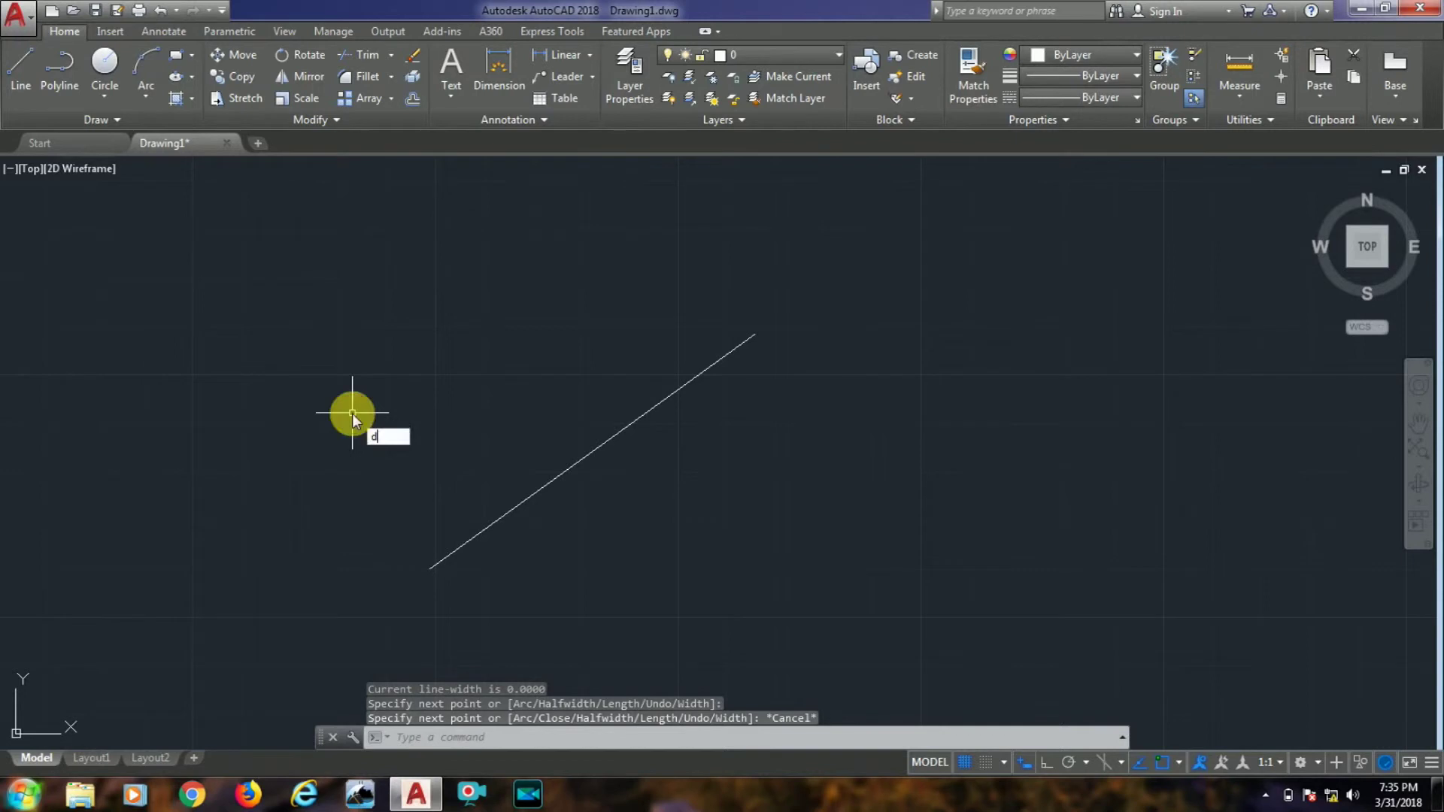
{"action": "key", "text": "Return"}
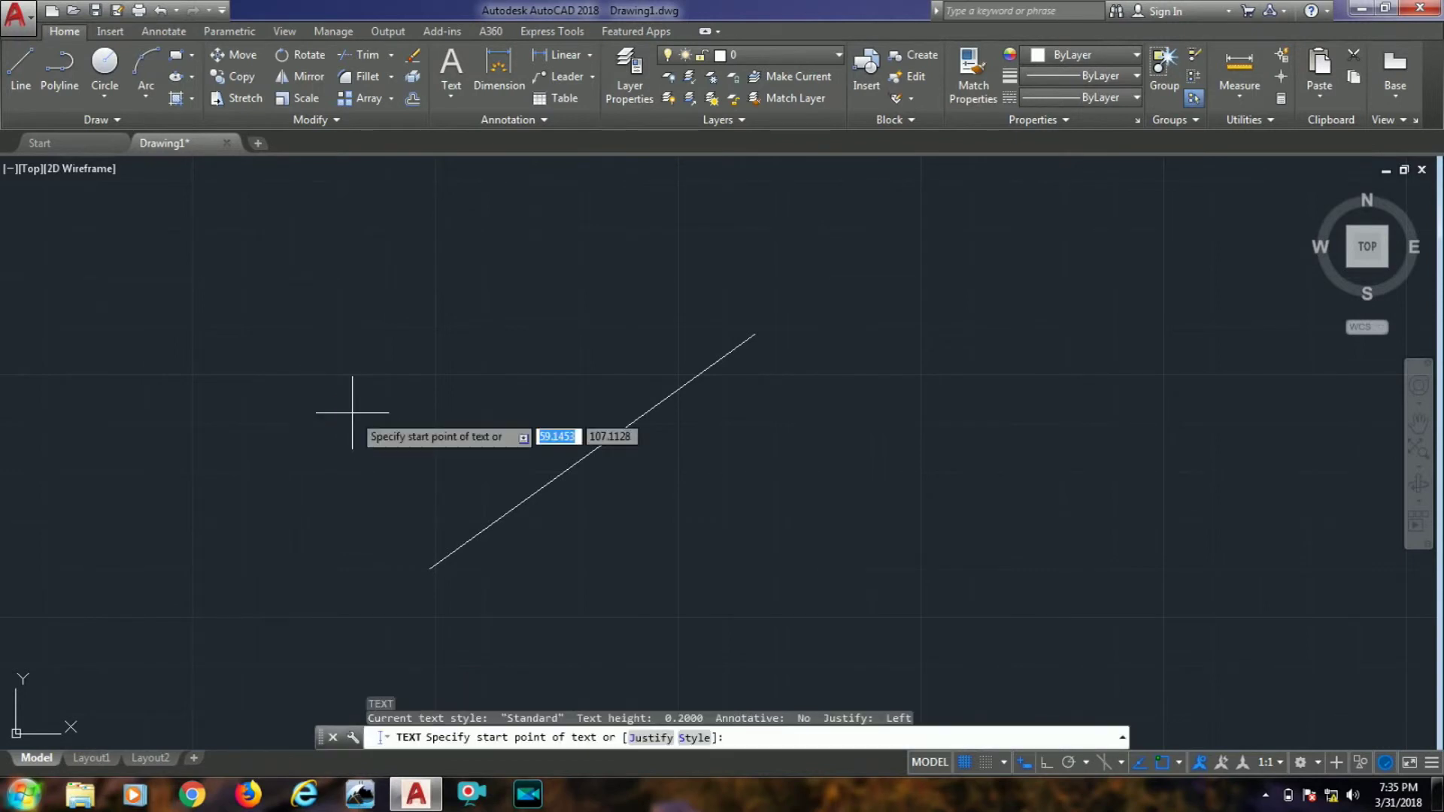
{"action": "key", "text": "Escape"}
{"action": "type", "text": "te"}
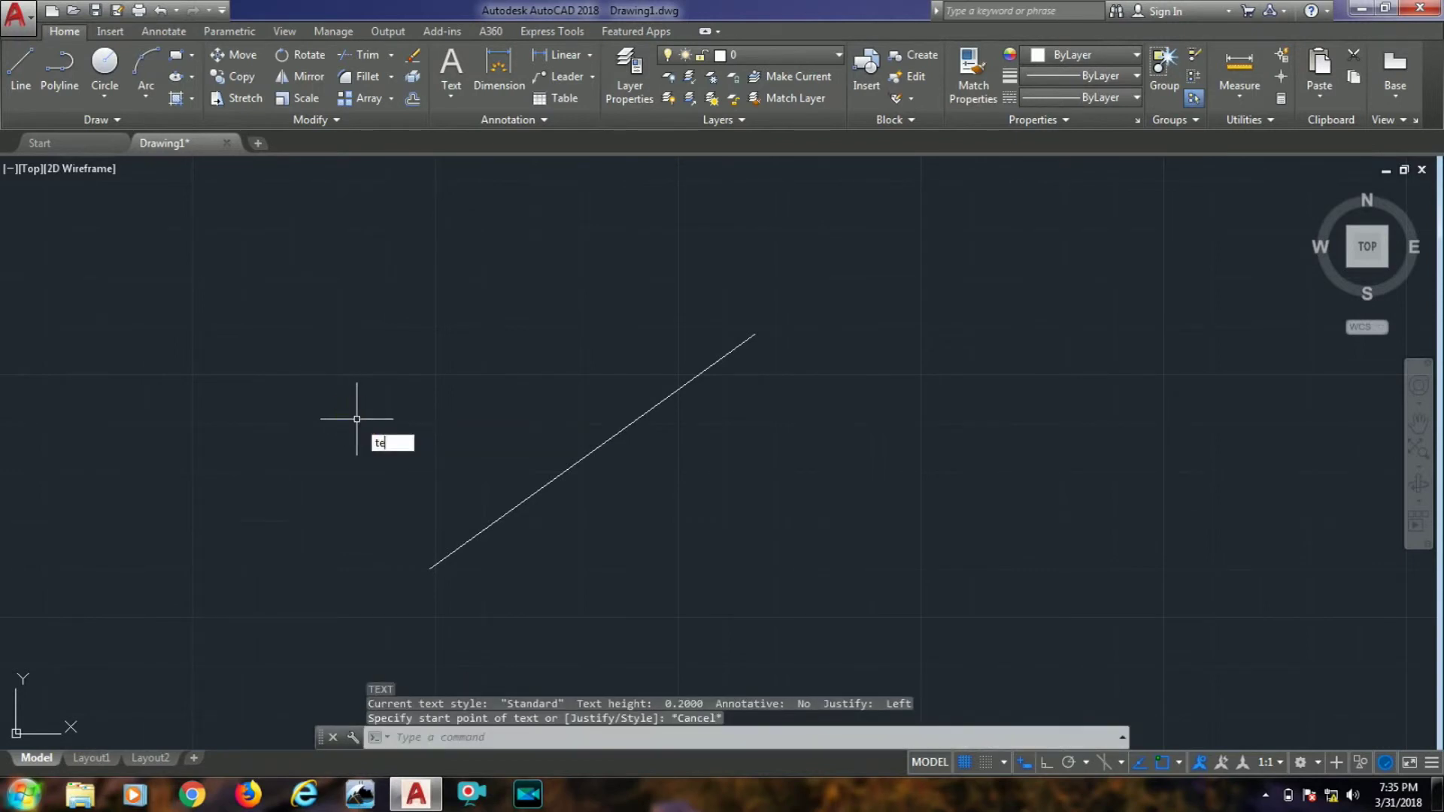
{"action": "type", "text": "x"}
{"action": "key", "text": "Escape"}
{"action": "key", "text": "Return"}
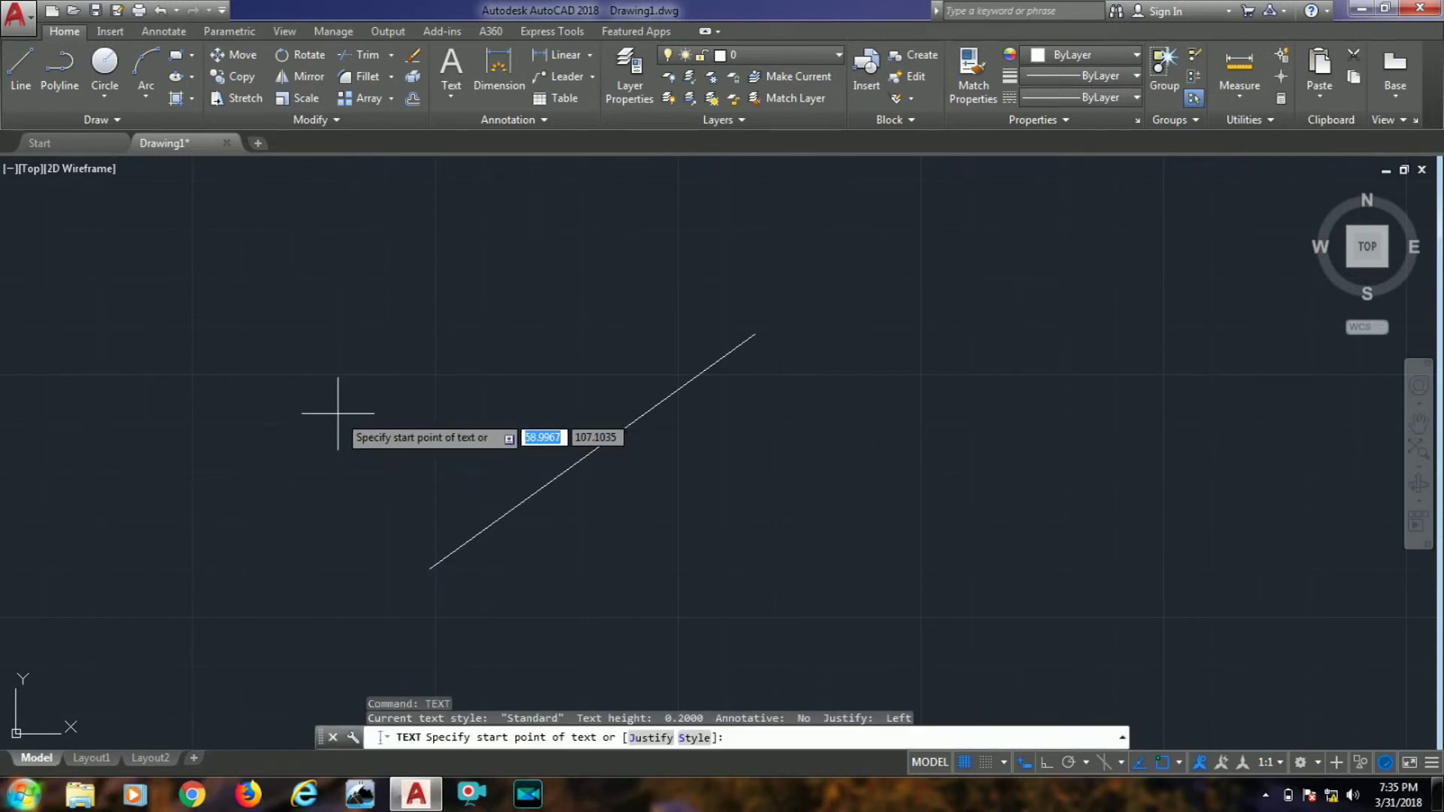
{"action": "left_click", "coordinate": [430, 569]}
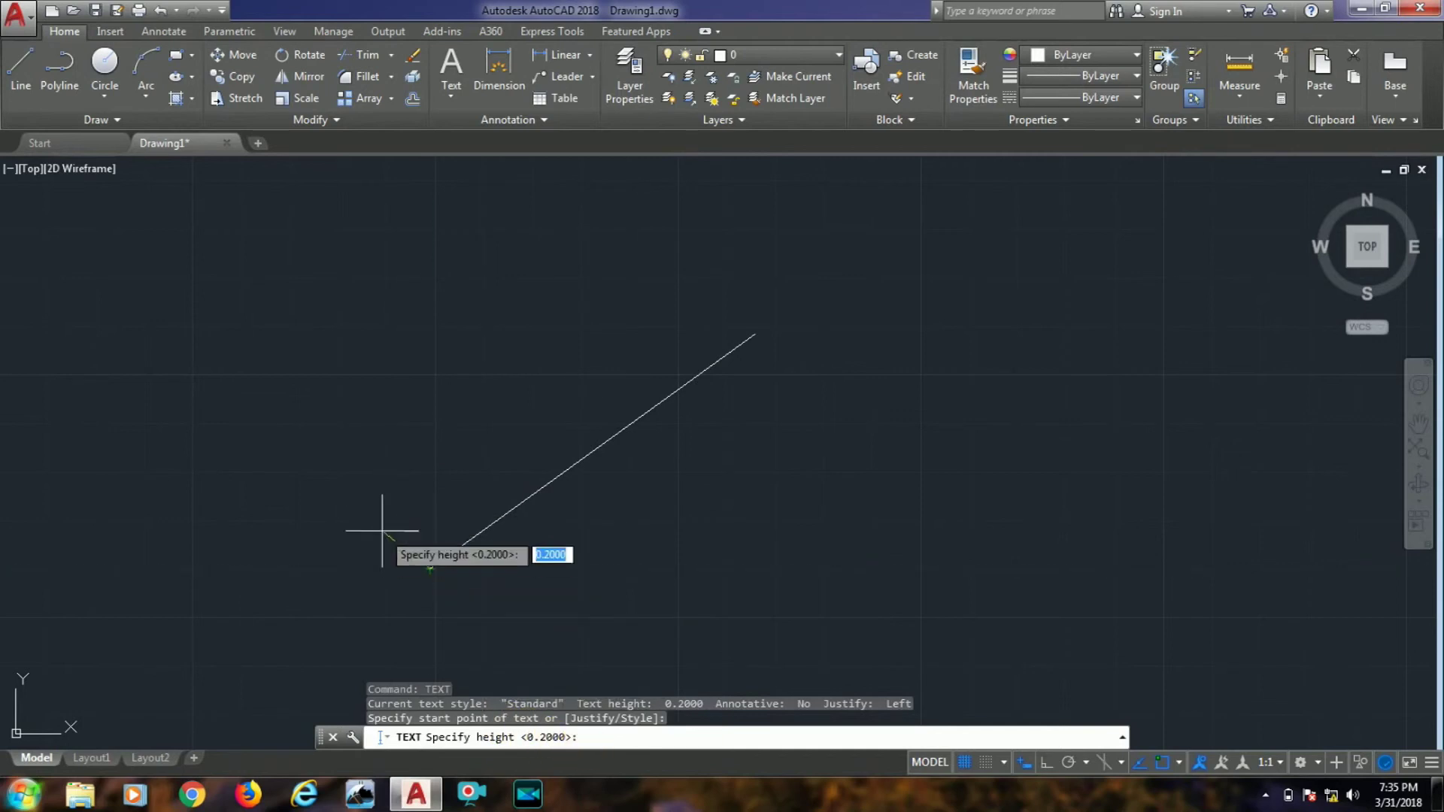
Give the text height 3 and angle it toward the line's upper endpoint
{"action": "type", "text": "3"}
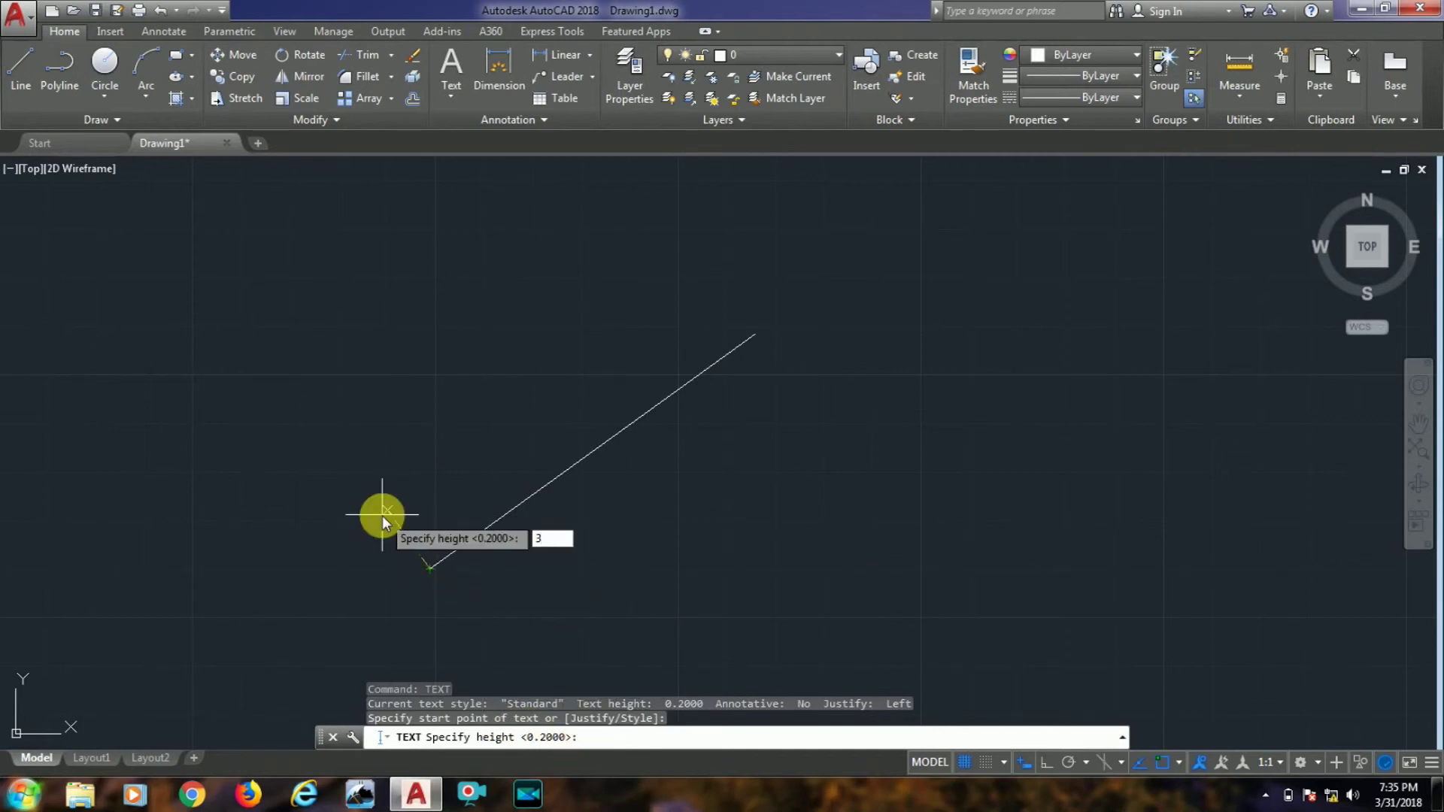
{"action": "key", "text": "Return"}
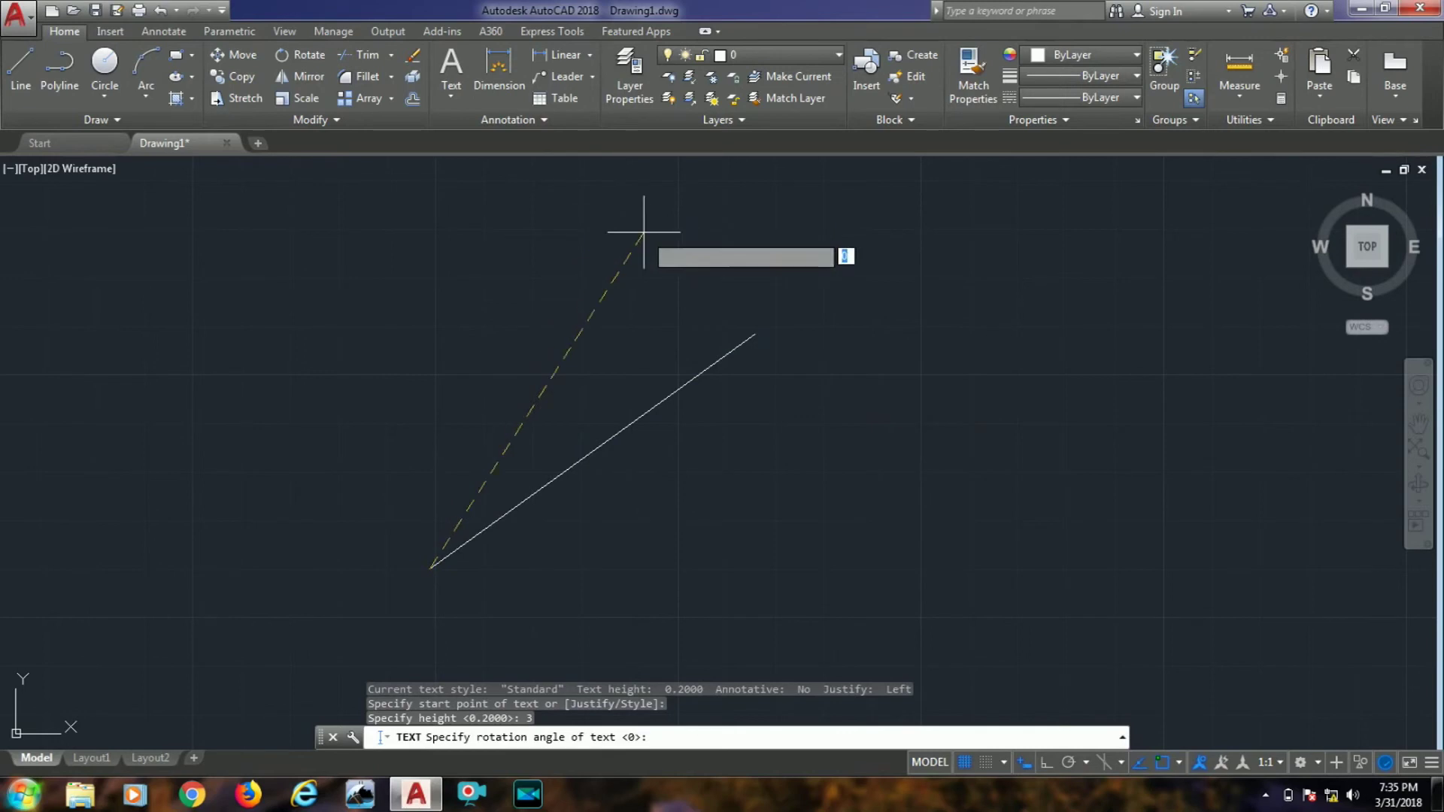
{"action": "left_click", "coordinate": [754, 334]}
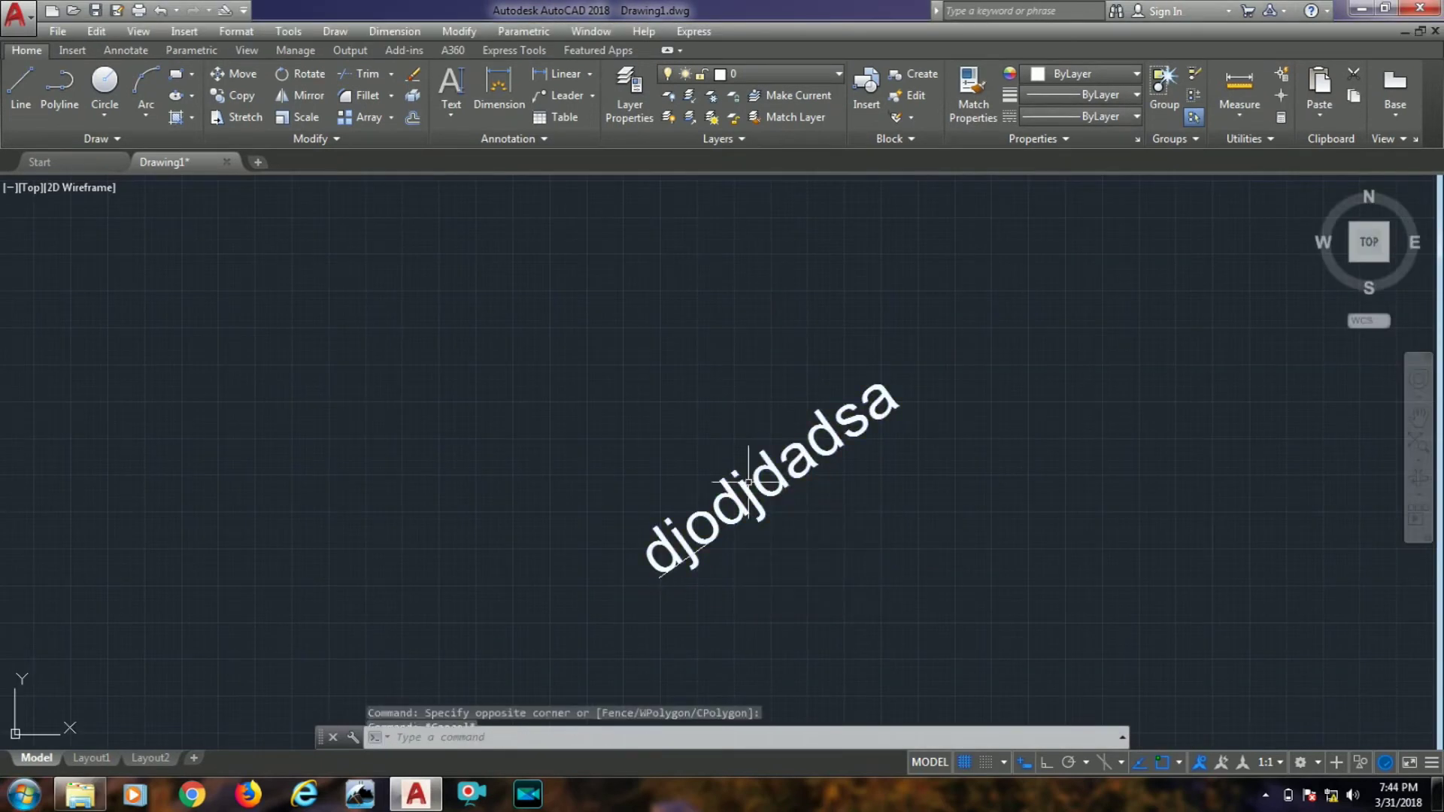
{"action": "key", "text": "Escape"}
{"action": "left_click", "coordinate": [769, 464]}
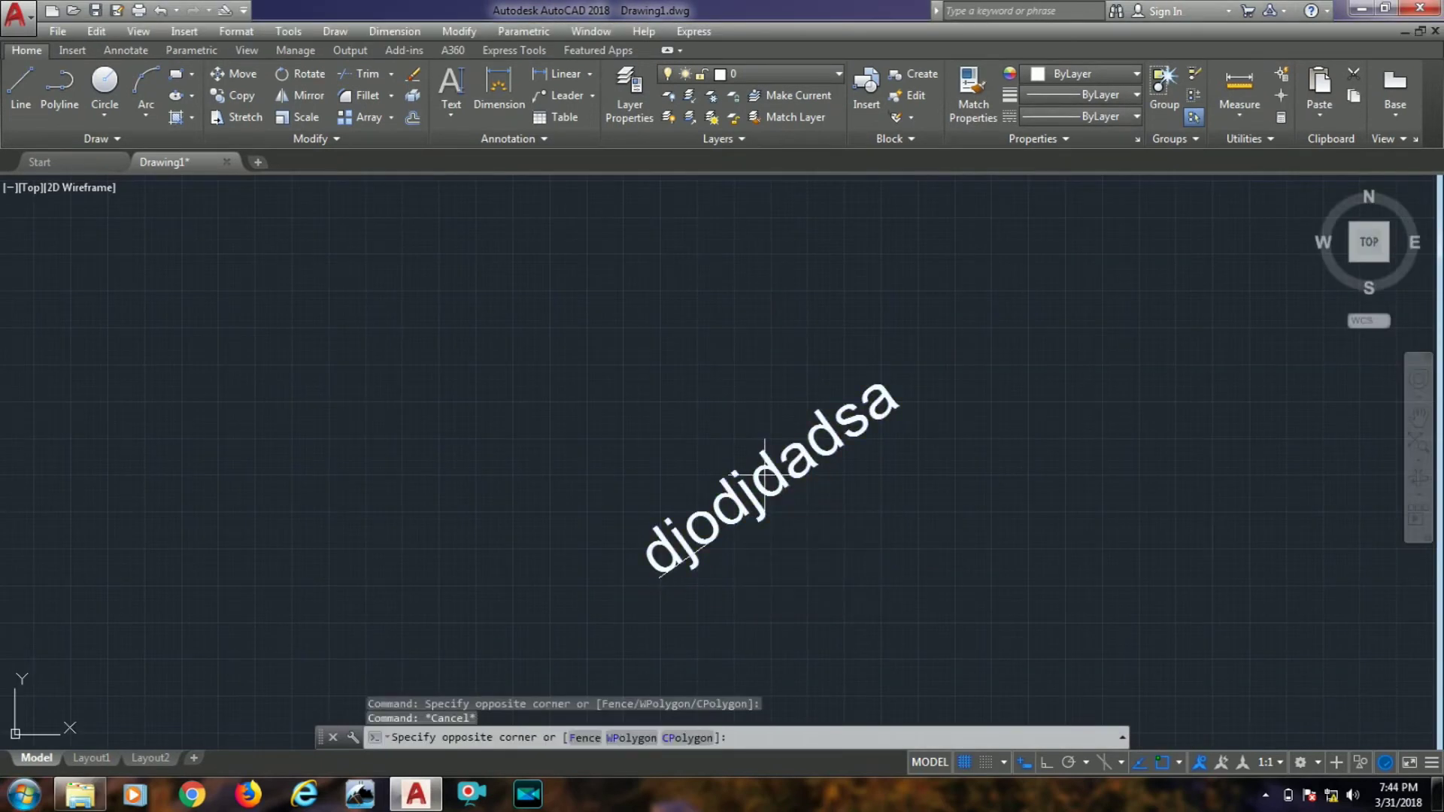
{"action": "left_click", "coordinate": [873, 540]}
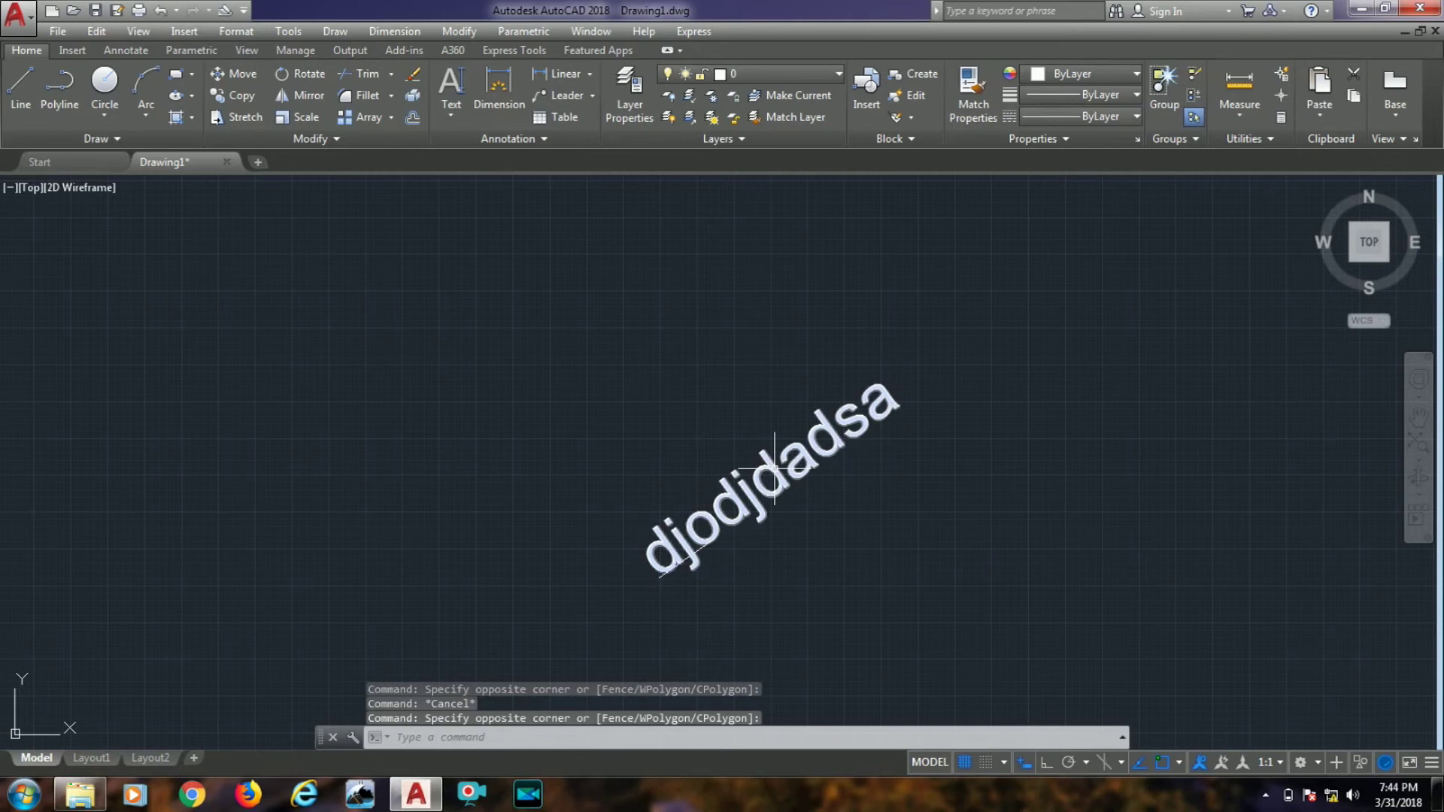
{"action": "double_click", "coordinate": [771, 478]}
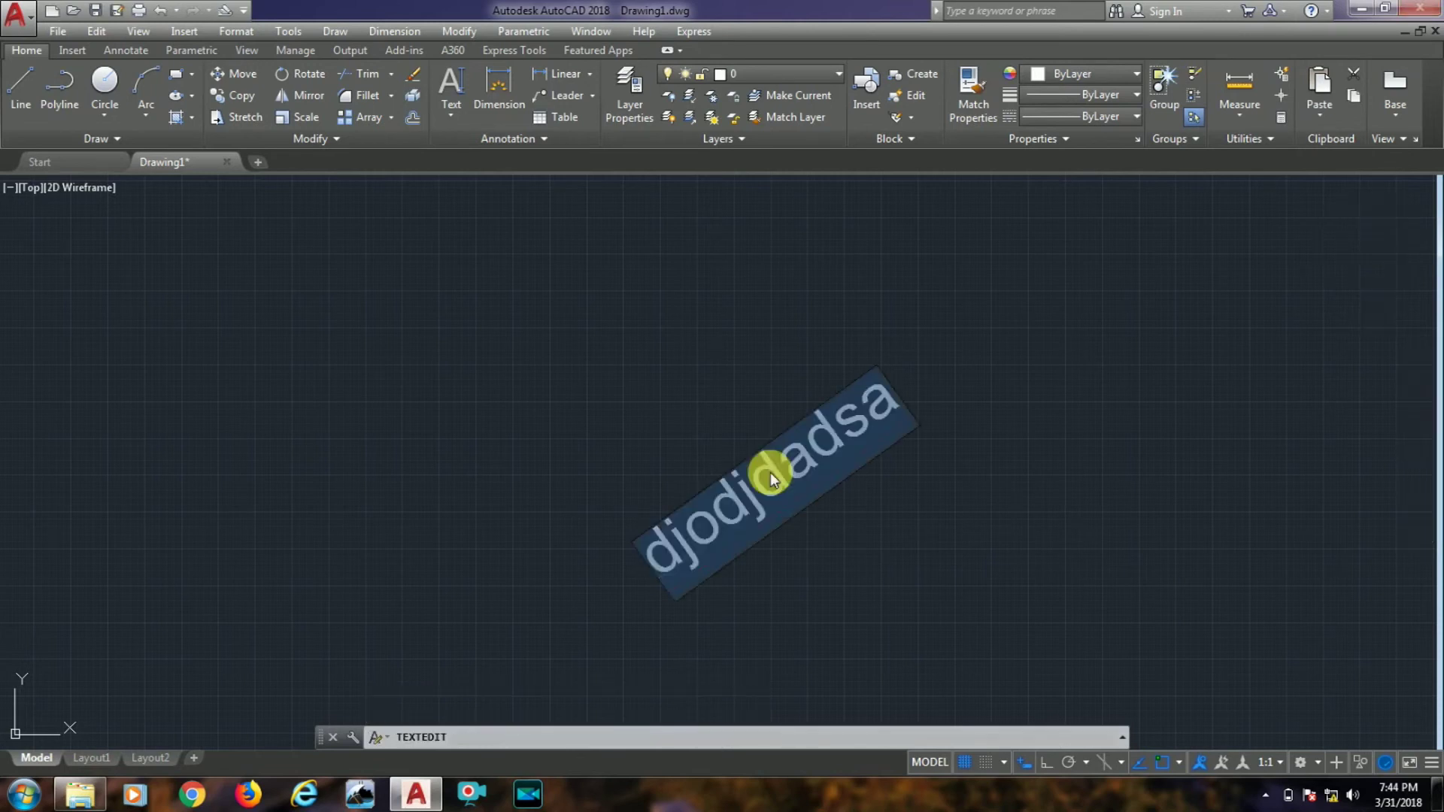
{"action": "type", "text": "gdfg"}
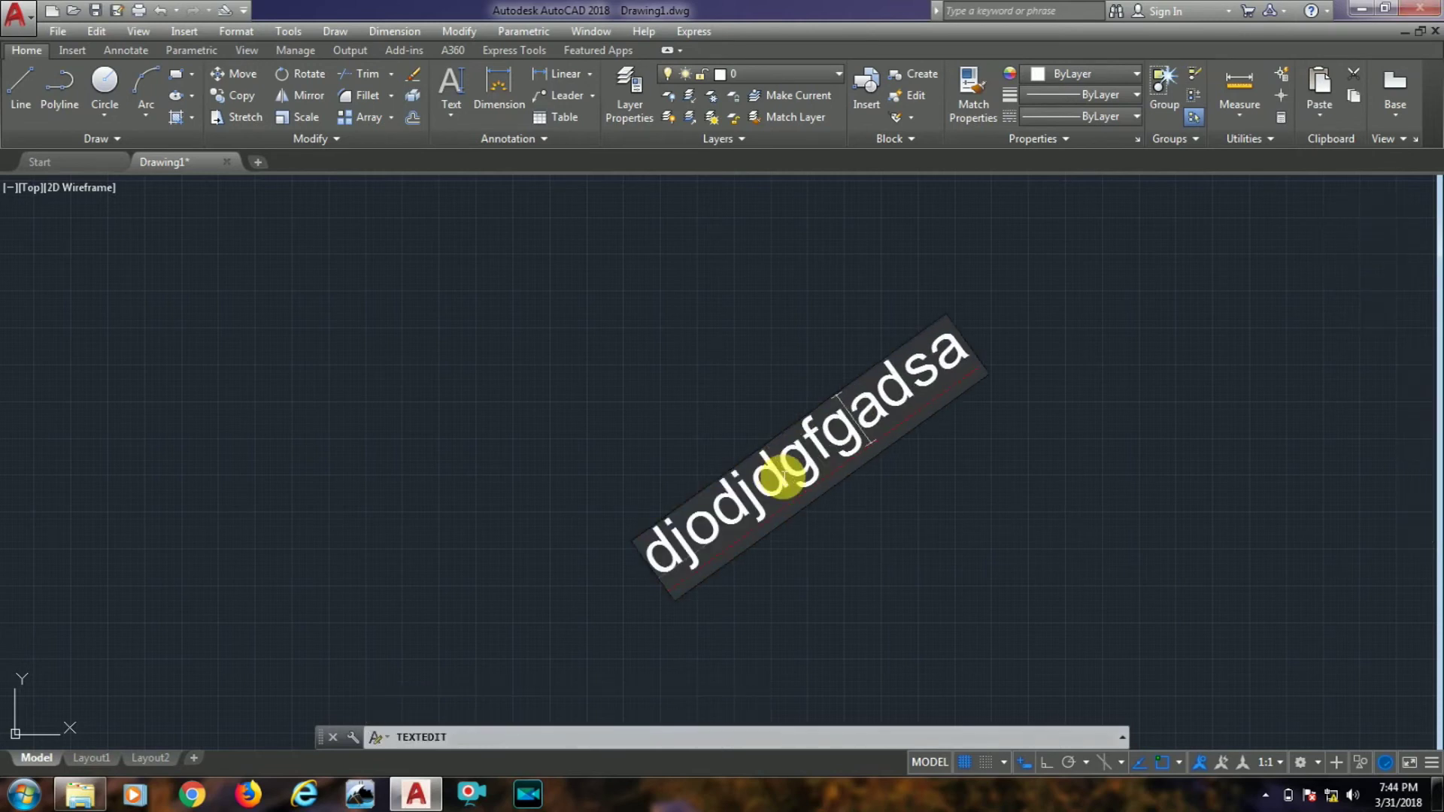
{"action": "type", "text": "dfgfdggfdgfd"}
{"action": "mouse_move", "coordinate": [1000, 355]}
{"action": "left_mouse_down"}
{"action": "mouse_move", "coordinate": [910, 381]}
{"action": "mouse_move", "coordinate": [832, 452]}
{"action": "left_mouse_up"}
{"action": "key", "text": "Delete"}
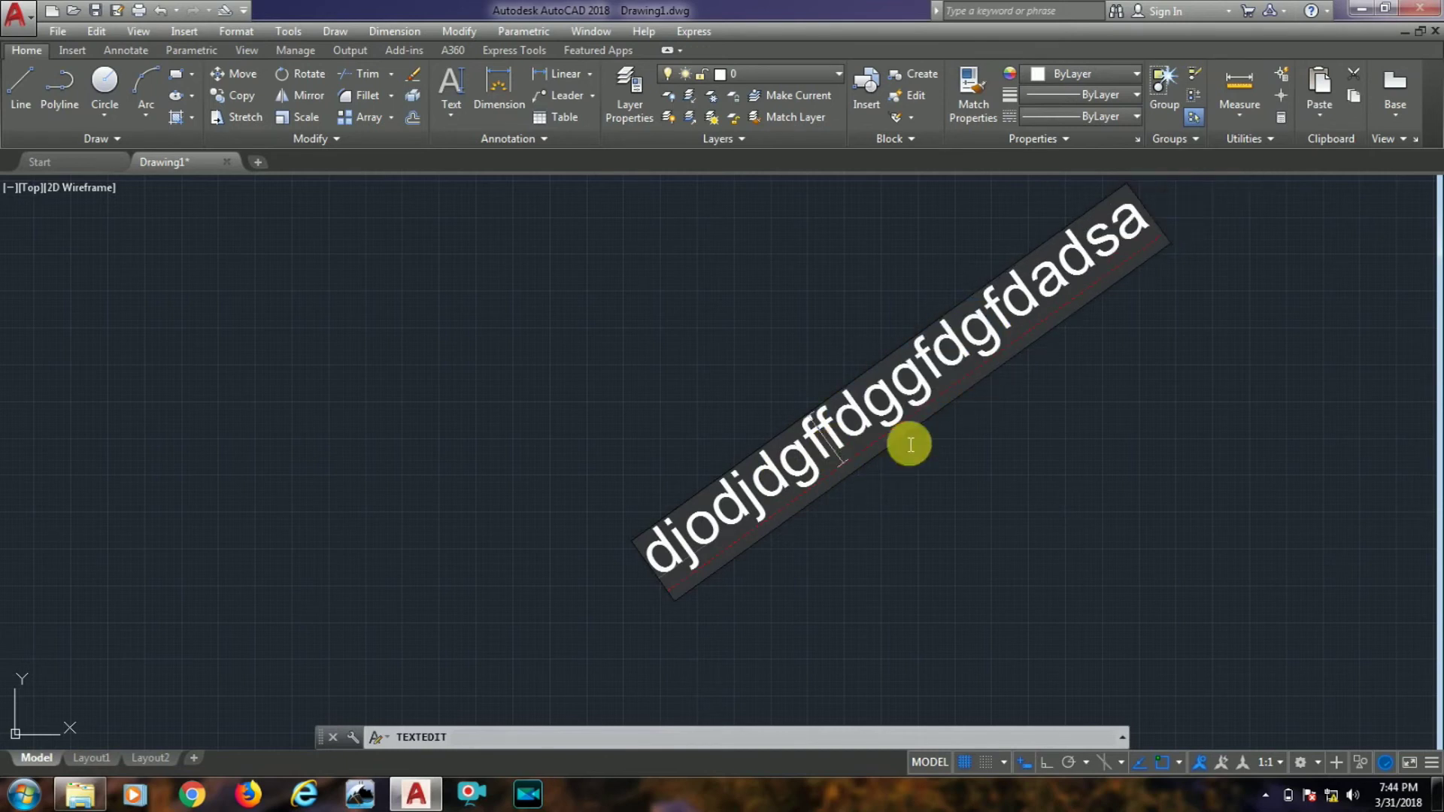
{"action": "key", "text": "Escape"}
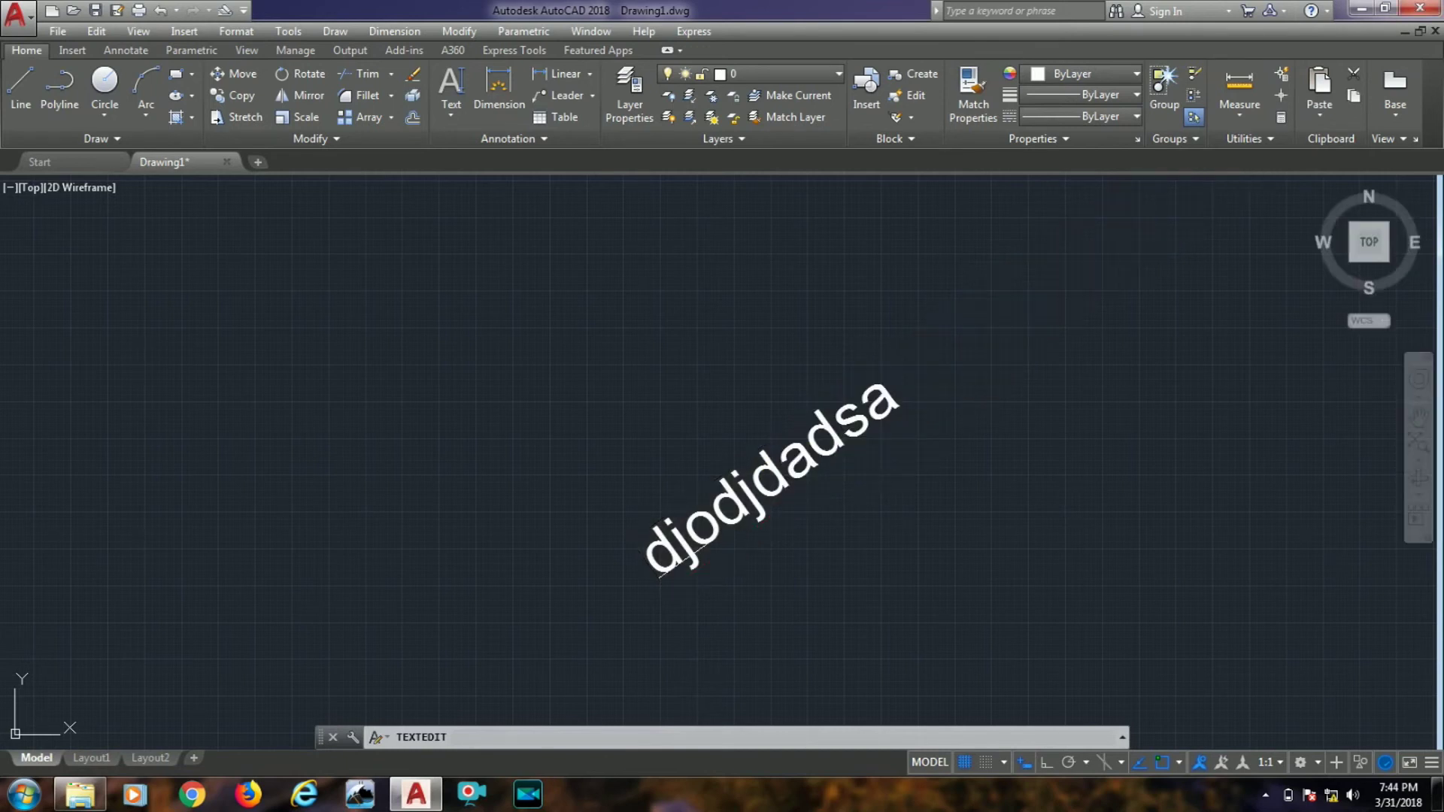
{"action": "key", "text": "Escape"}
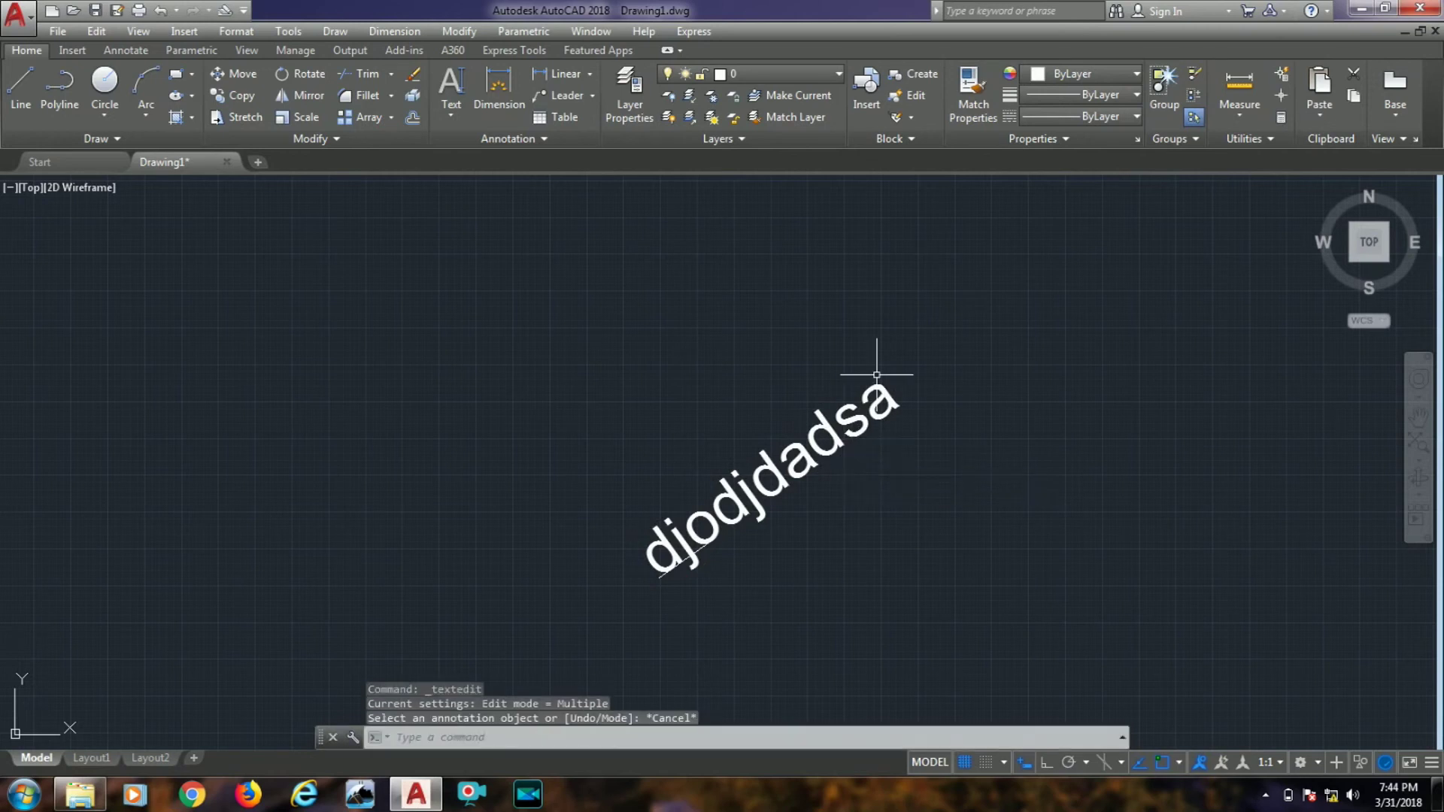
{"action": "left_click", "coordinate": [792, 467]}
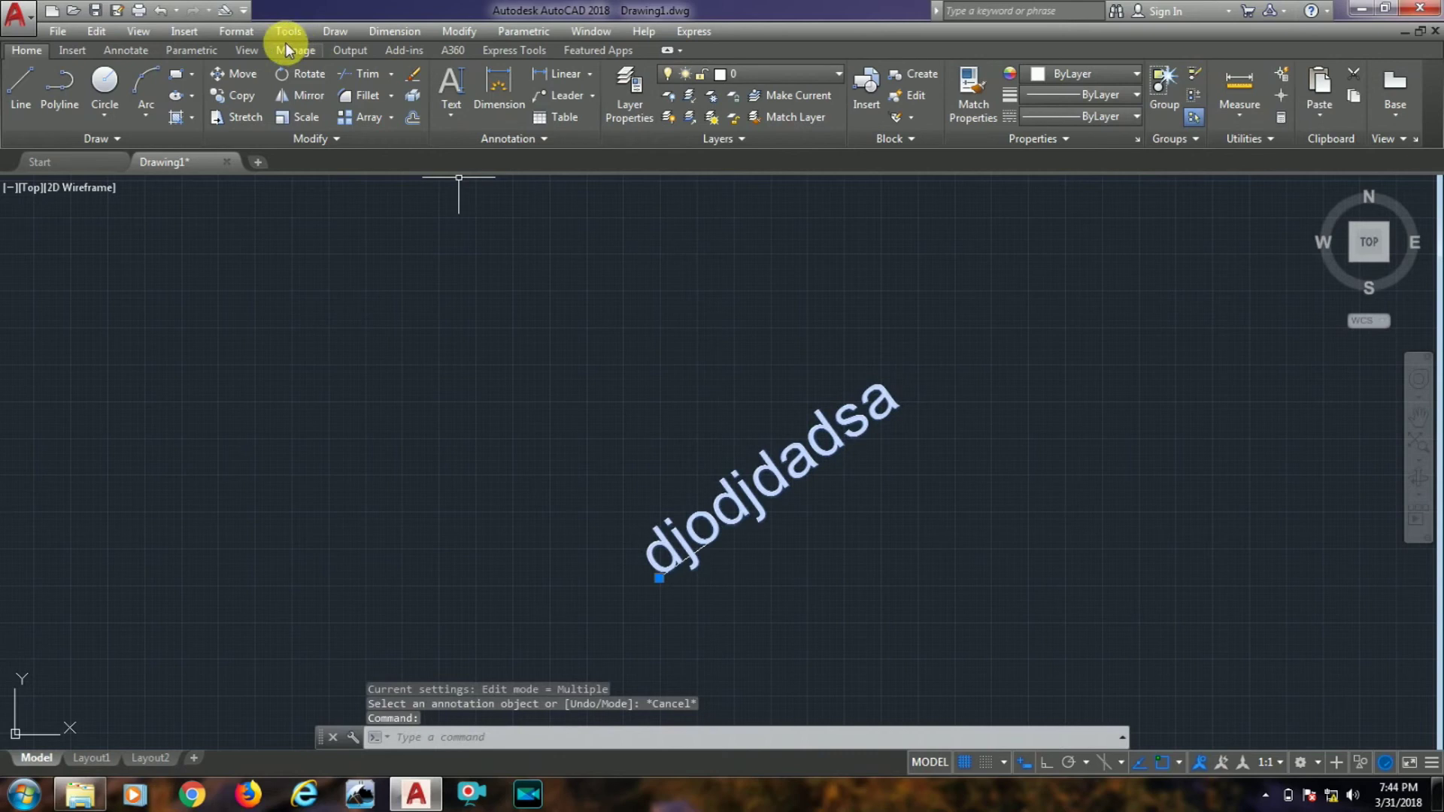
In Text Style, change the Standard style's font to Blackadder ITC
{"action": "left_click", "coordinate": [248, 32]}
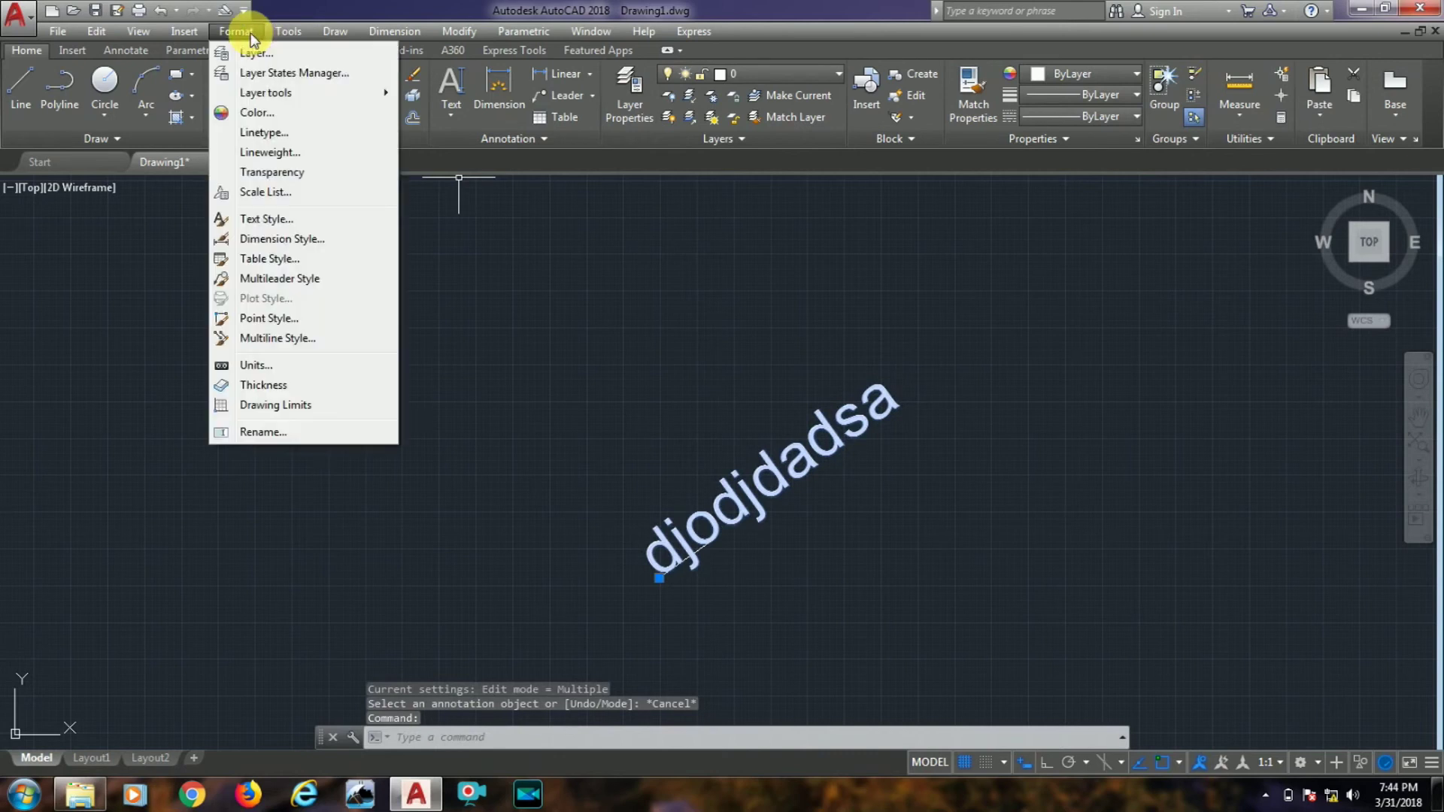
{"action": "left_click", "coordinate": [274, 218]}
{"action": "left_click_drag", "start_coordinate": [636, 221], "coordinate": [237, 165]}
{"action": "left_click", "coordinate": [305, 251]}
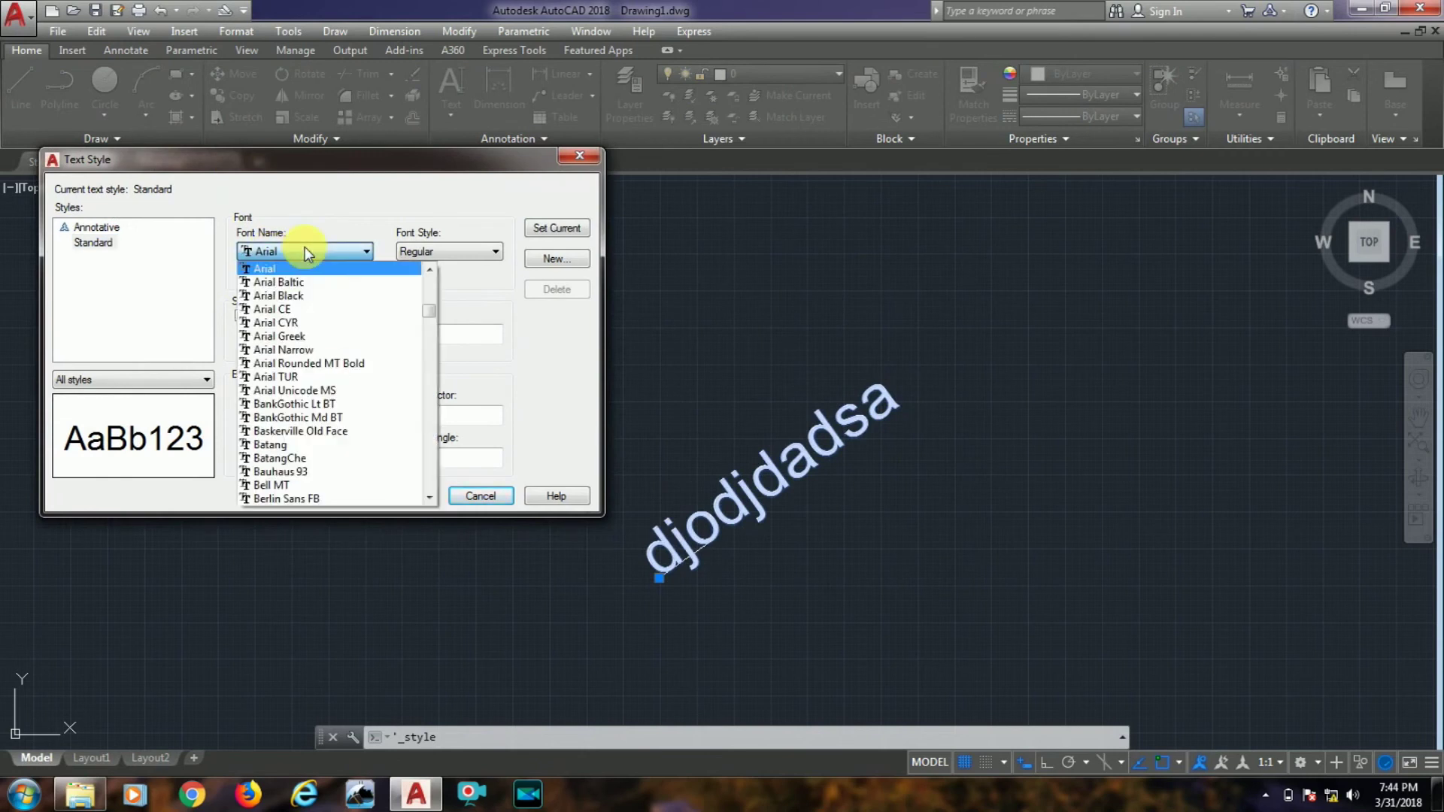
{"action": "left_click", "coordinate": [293, 391]}
{"action": "left_click", "coordinate": [315, 251]}
{"action": "scroll", "coordinate": [317, 410], "scroll_direction": "down", "scroll_amount": 3}
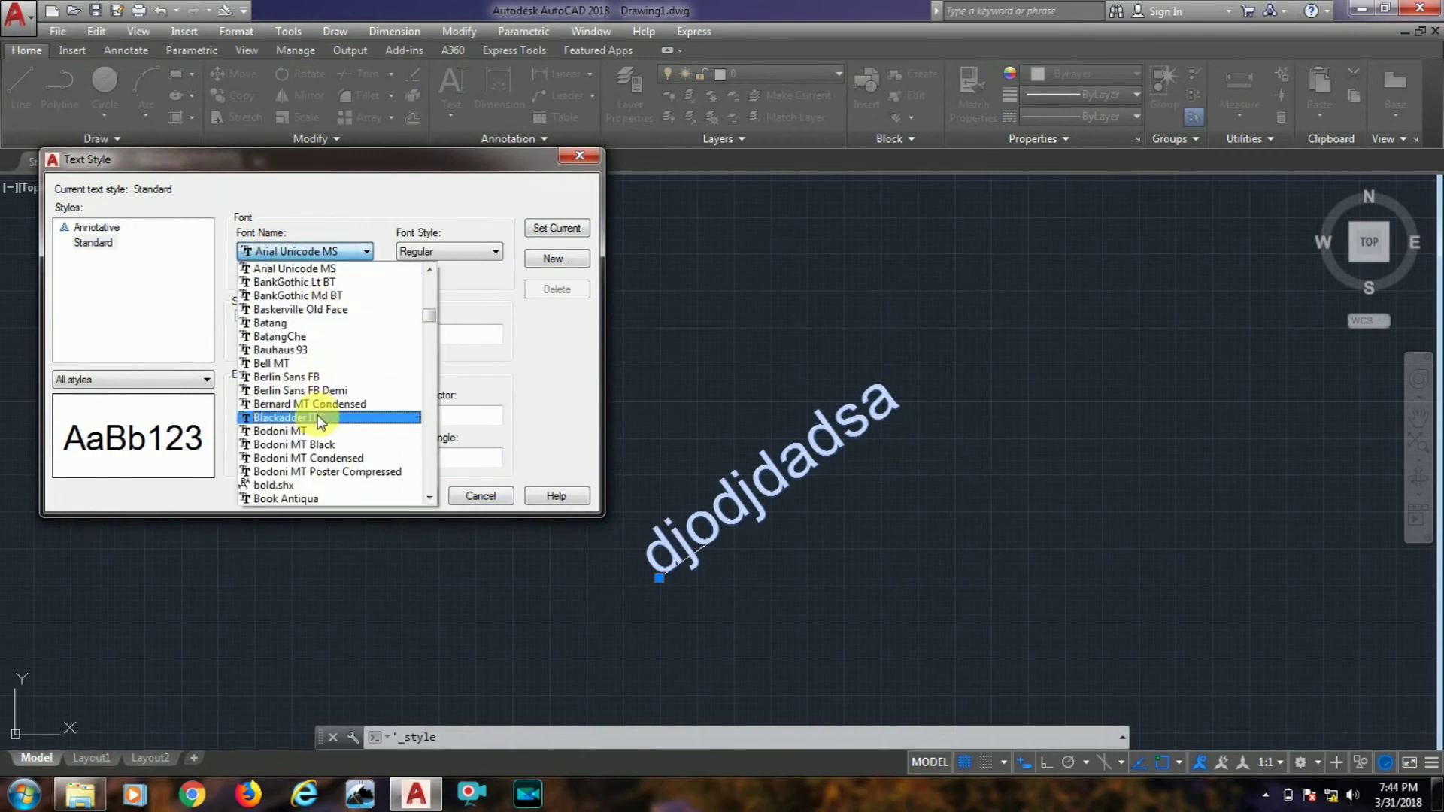
{"action": "left_click", "coordinate": [319, 419]}
Keep Regular style, set height 2, make Standard current, and save the changes
{"action": "left_click", "coordinate": [431, 248]}
{"action": "left_click", "coordinate": [432, 245]}
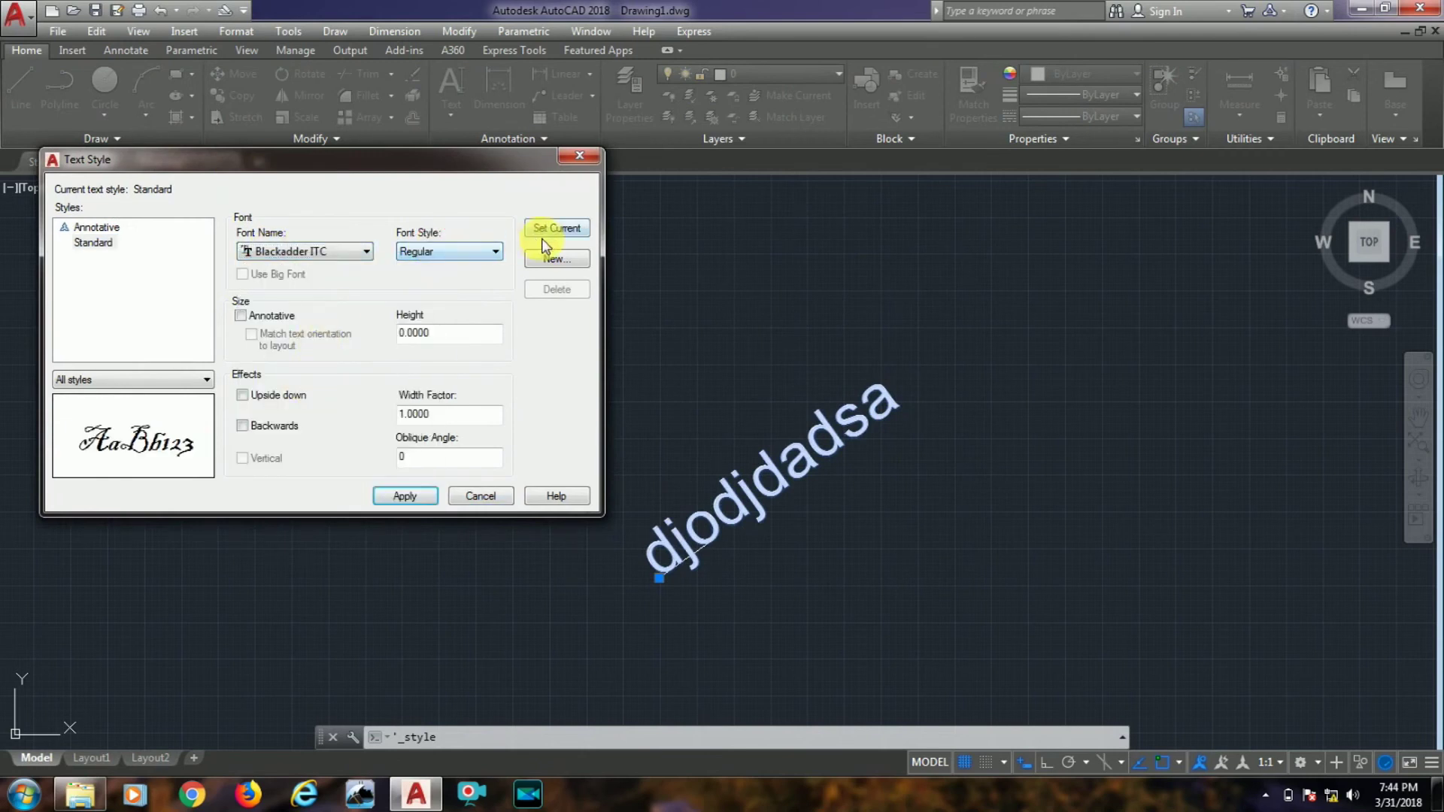
{"action": "double_click", "coordinate": [451, 336]}
{"action": "type", "text": "2"}
{"action": "left_click_drag", "start_coordinate": [427, 155], "coordinate": [423, 149]}
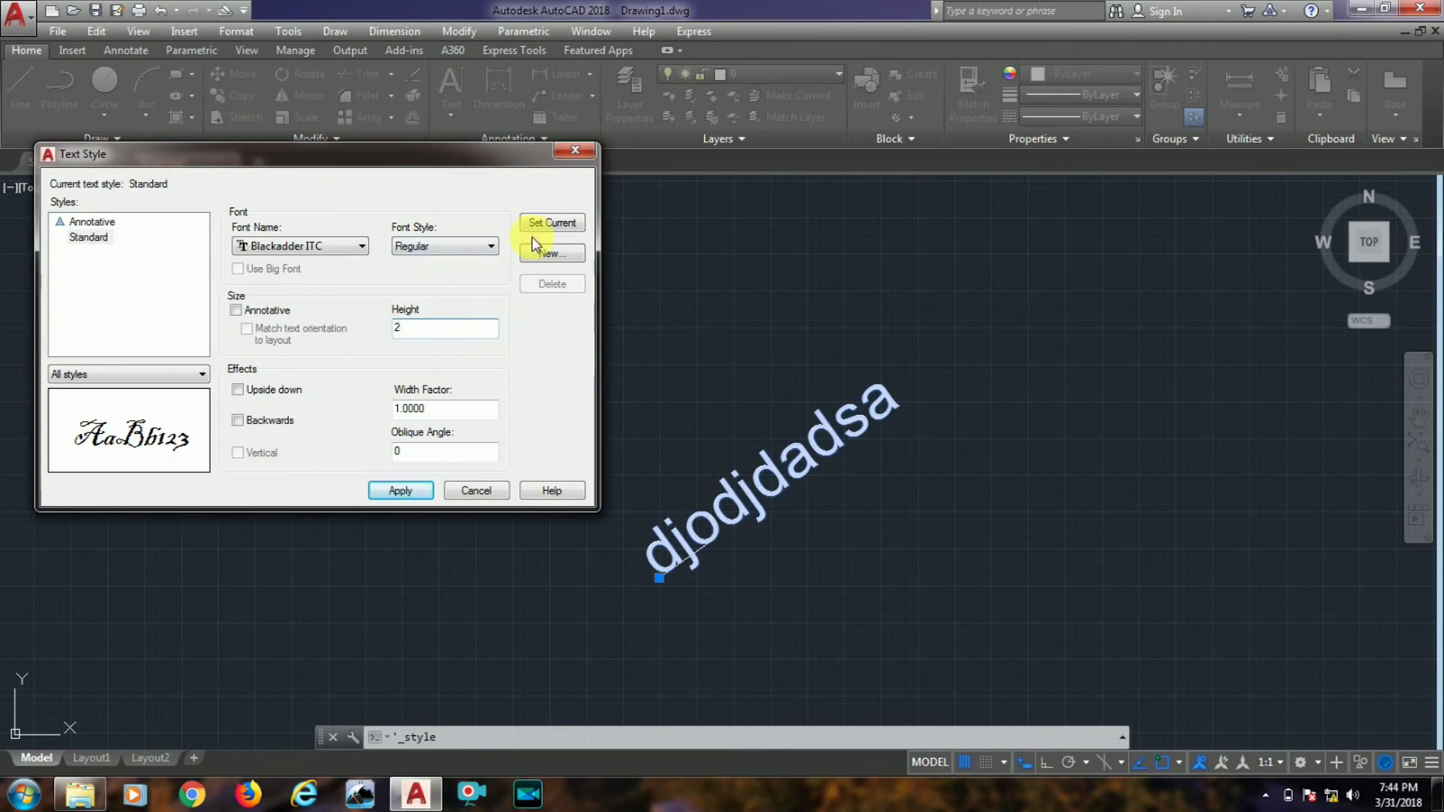
{"action": "left_click", "coordinate": [558, 221]}
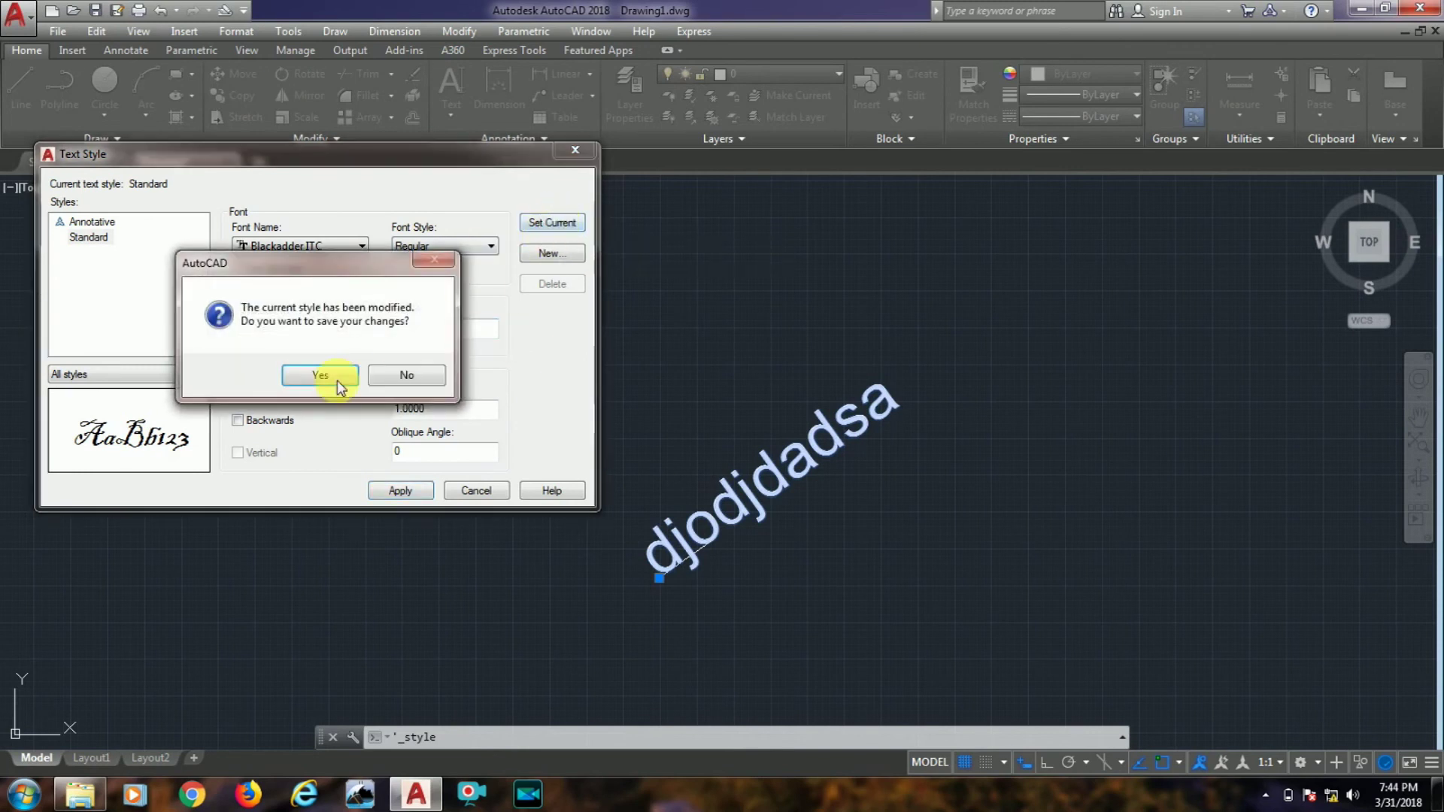
{"action": "left_click", "coordinate": [312, 380]}
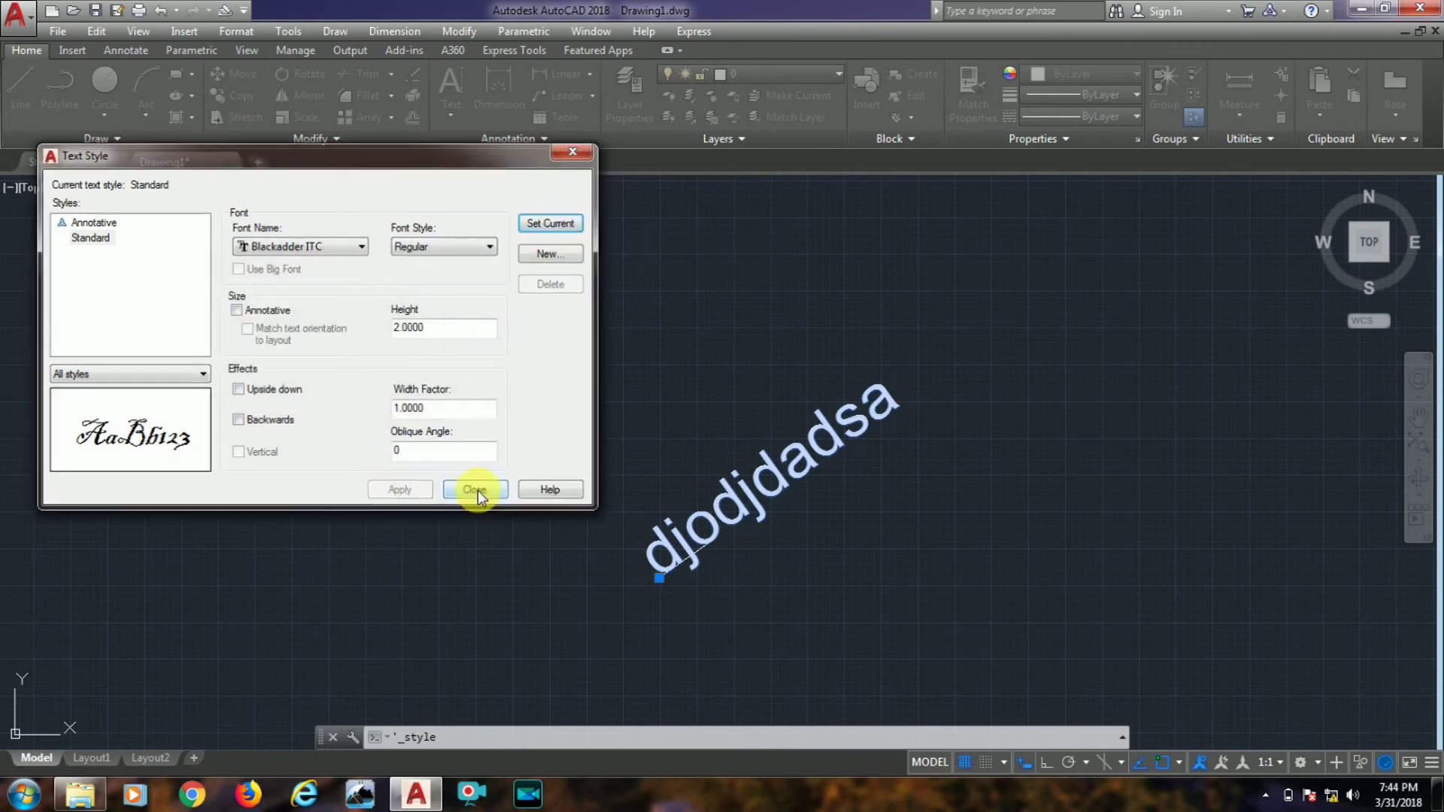
{"action": "left_click", "coordinate": [477, 490]}
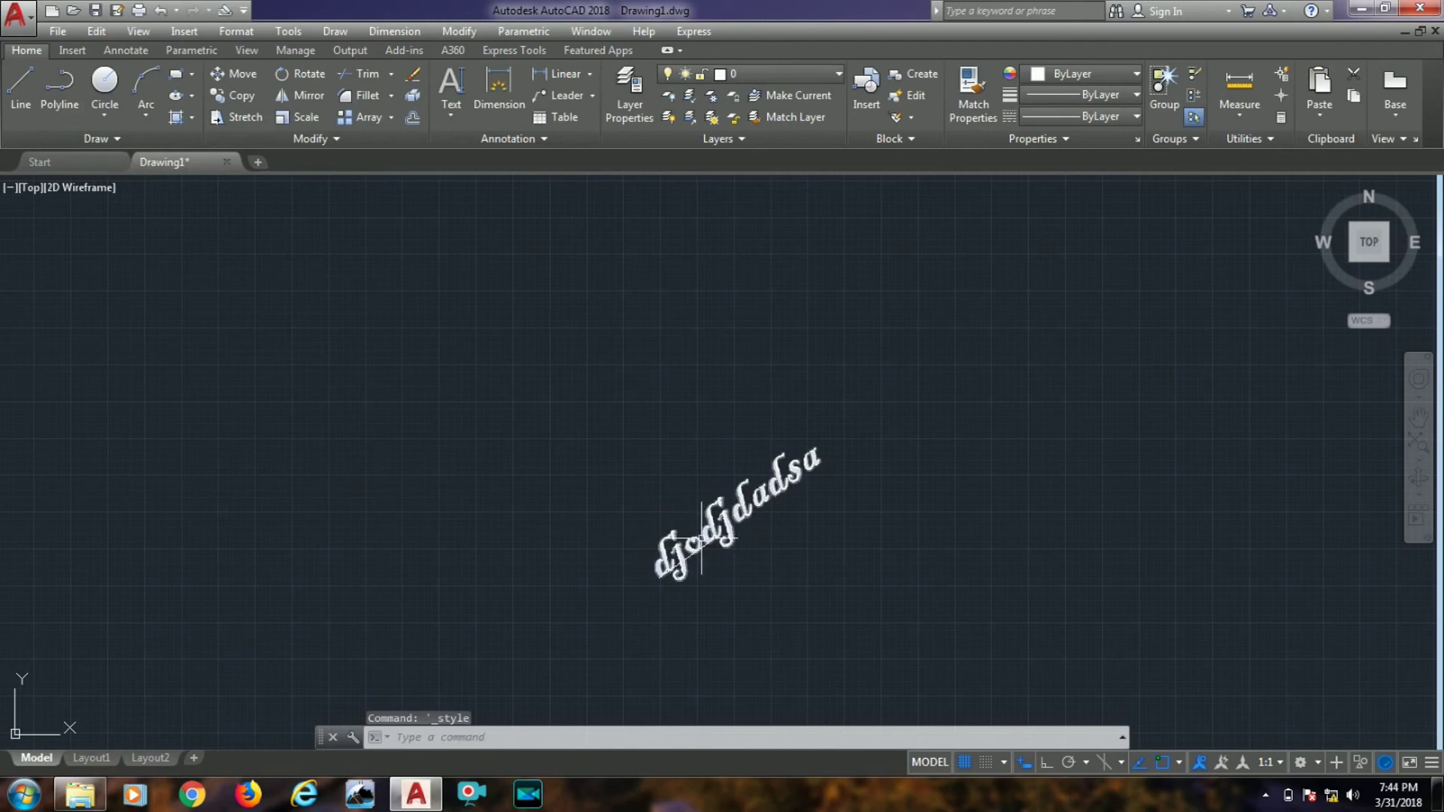
Draw a trial multiline text box, then cancel it
{"action": "scroll", "coordinate": [734, 519], "scroll_direction": "up", "scroll_amount": 2}
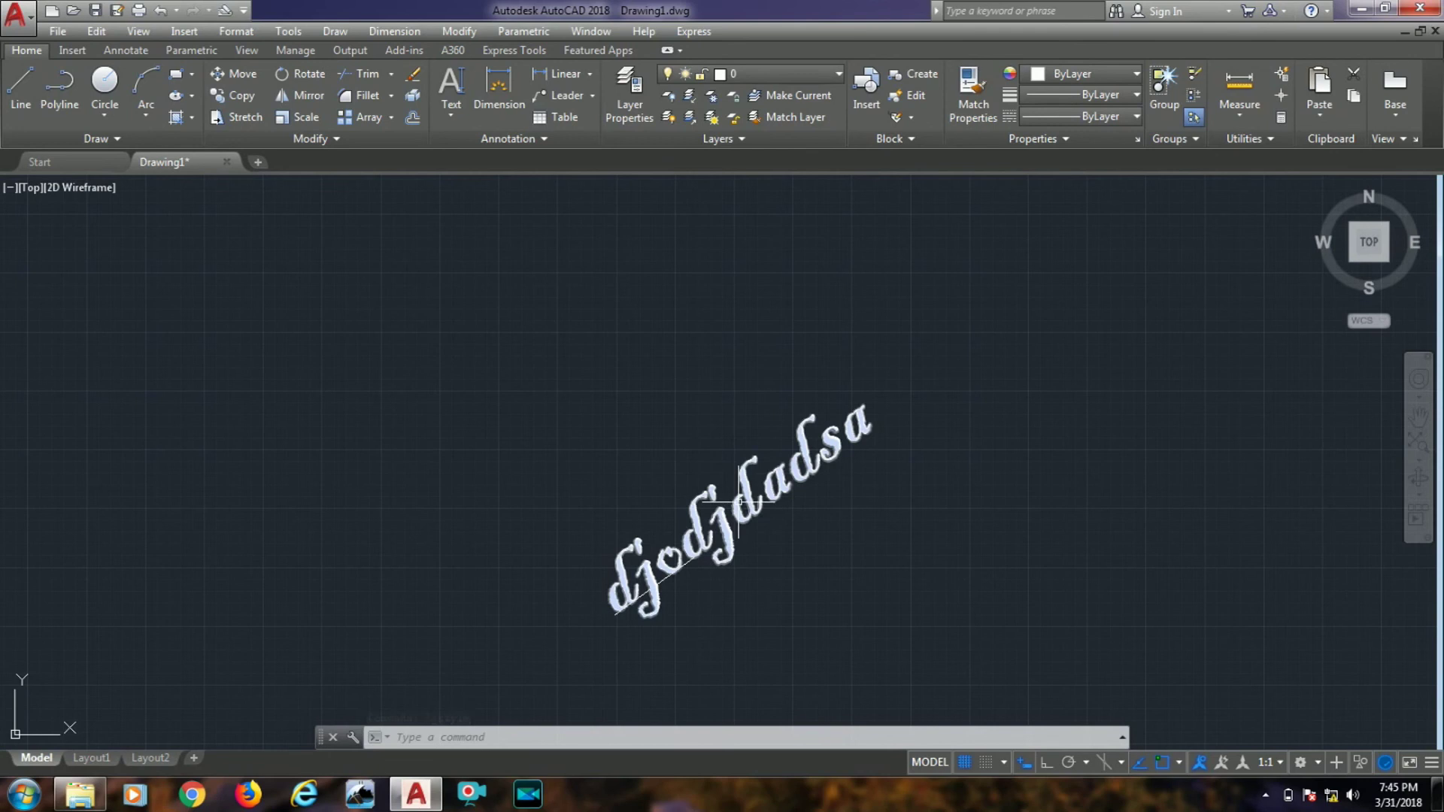
{"action": "scroll", "coordinate": [814, 486], "scroll_direction": "down", "scroll_amount": 2}
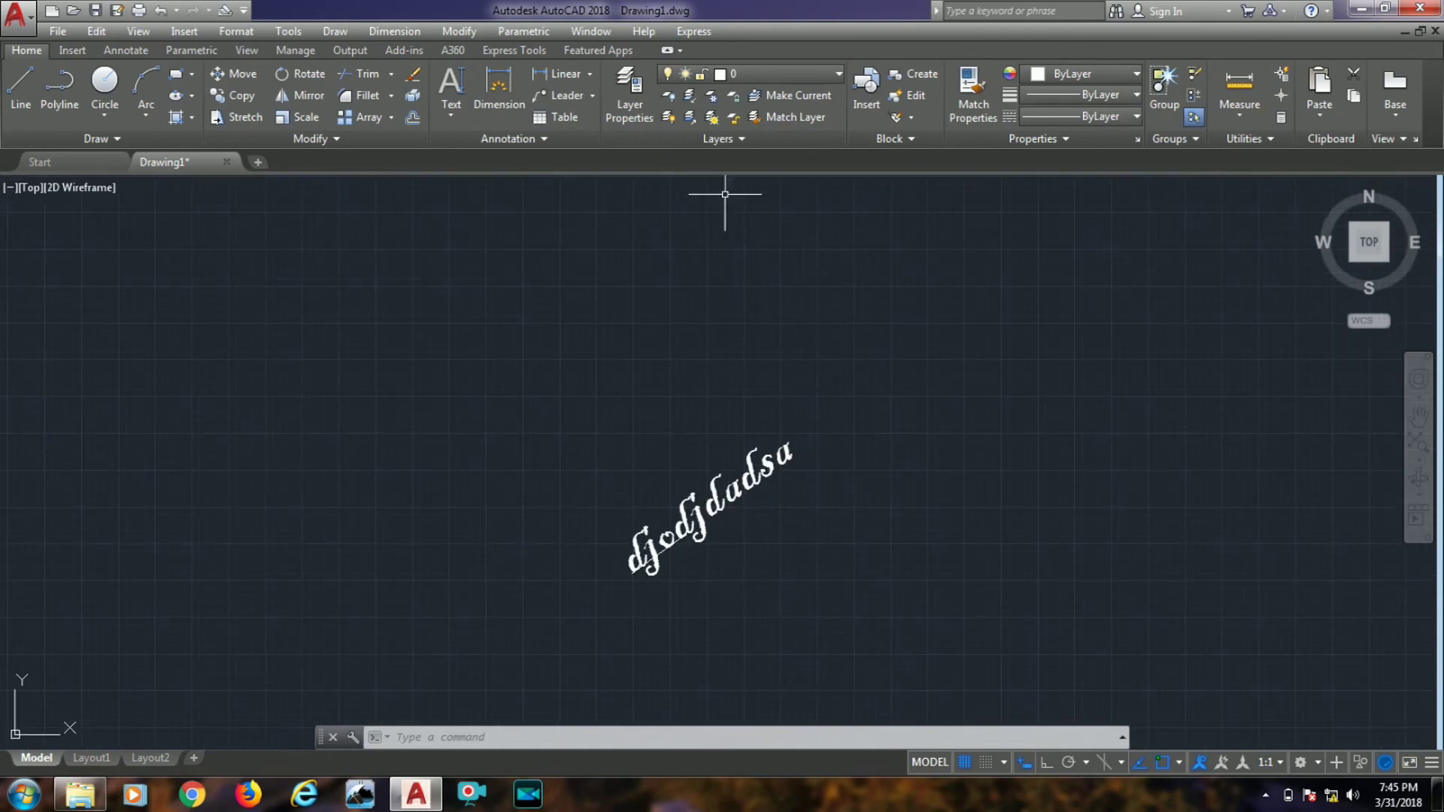
{"action": "left_click", "coordinate": [454, 116]}
{"action": "left_click", "coordinate": [481, 147]}
{"action": "left_click", "coordinate": [388, 240]}
{"action": "left_click", "coordinate": [1063, 389]}
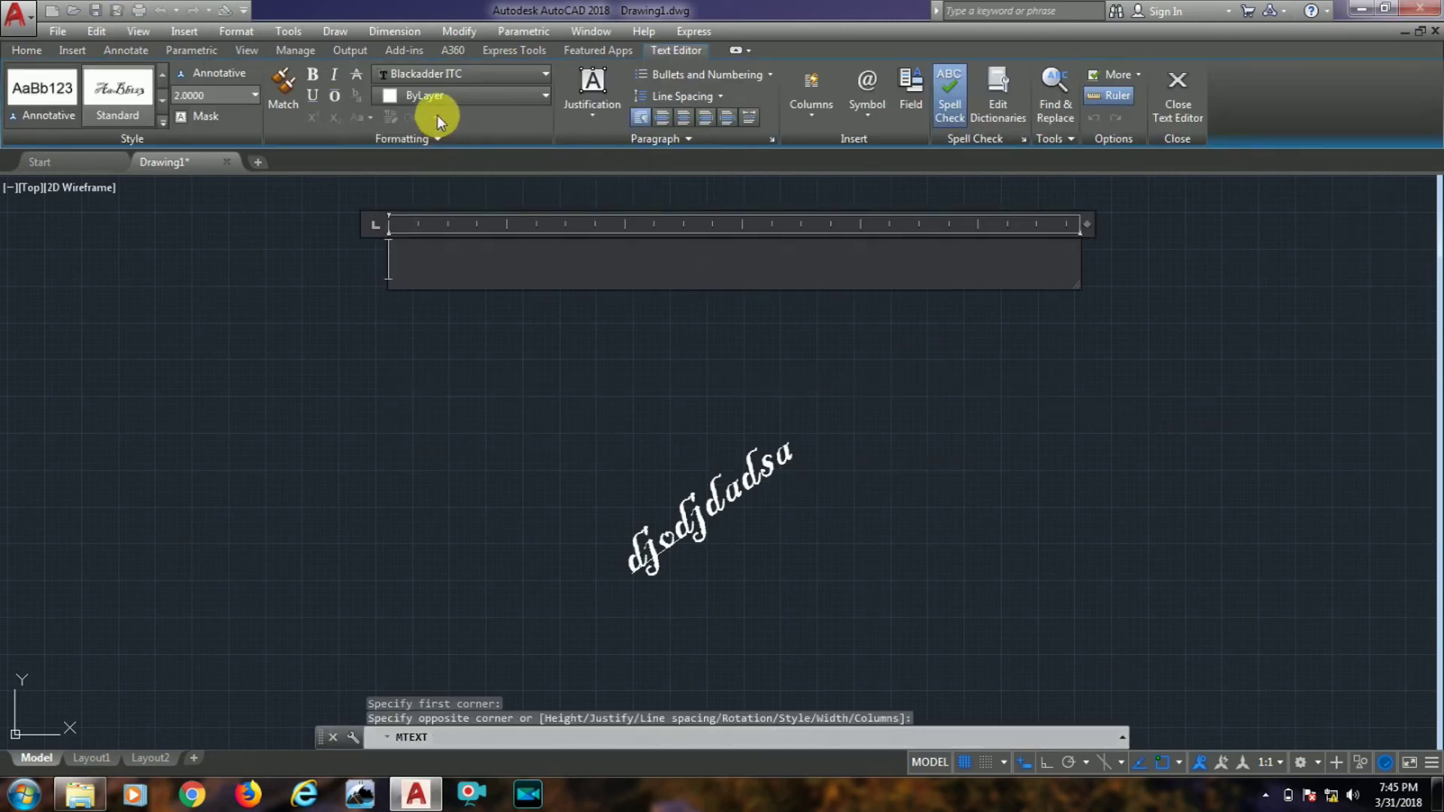
{"action": "key", "text": "Escape"}
{"action": "key", "text": "Escape"}
Abandon a trial single-line text 'jjrerer', then delete the djodjdadsa text
{"action": "left_click", "coordinate": [454, 120]}
{"action": "left_click", "coordinate": [482, 183]}
{"action": "left_click", "coordinate": [418, 259]}
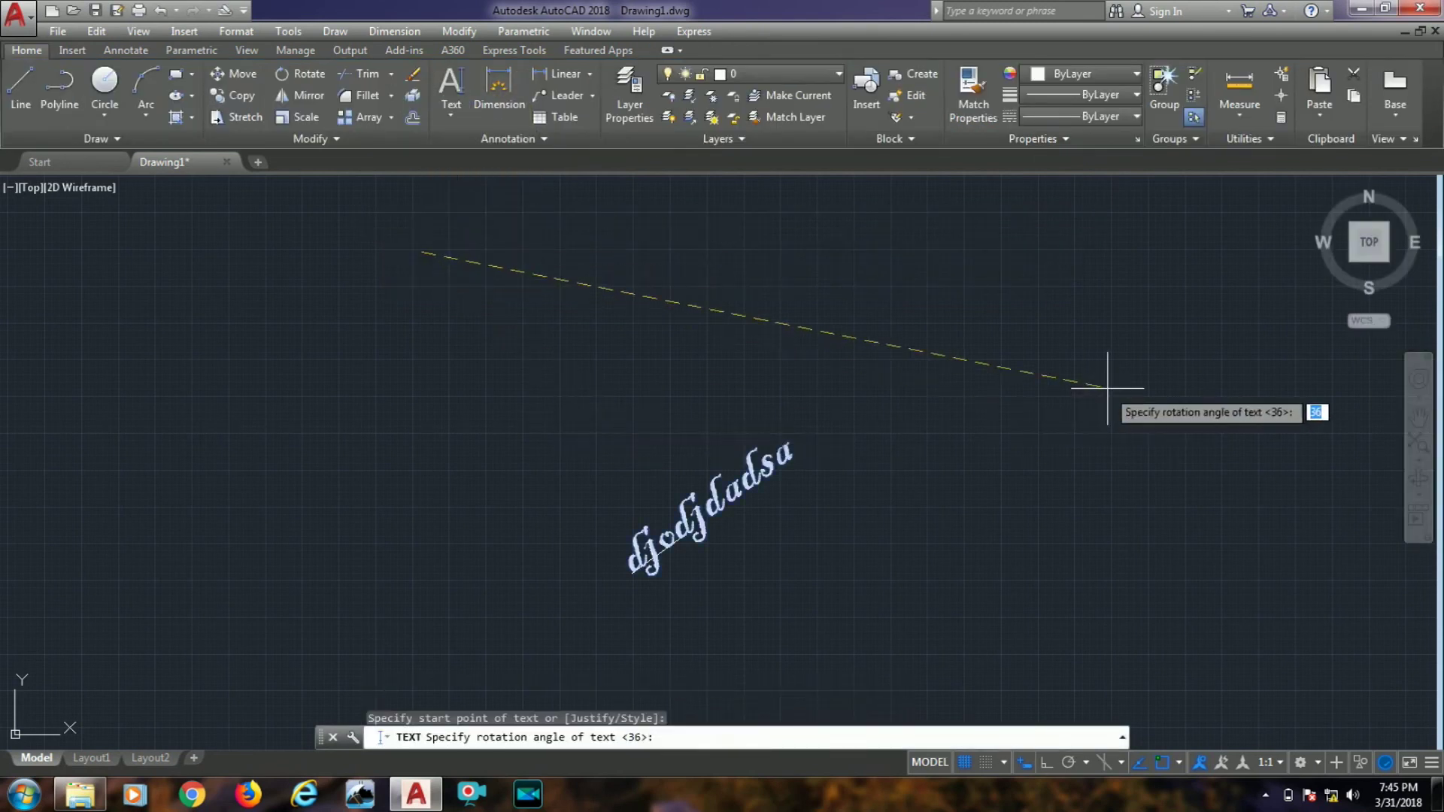
{"action": "left_click", "coordinate": [1128, 354]}
{"action": "type", "text": "jjrerer"}
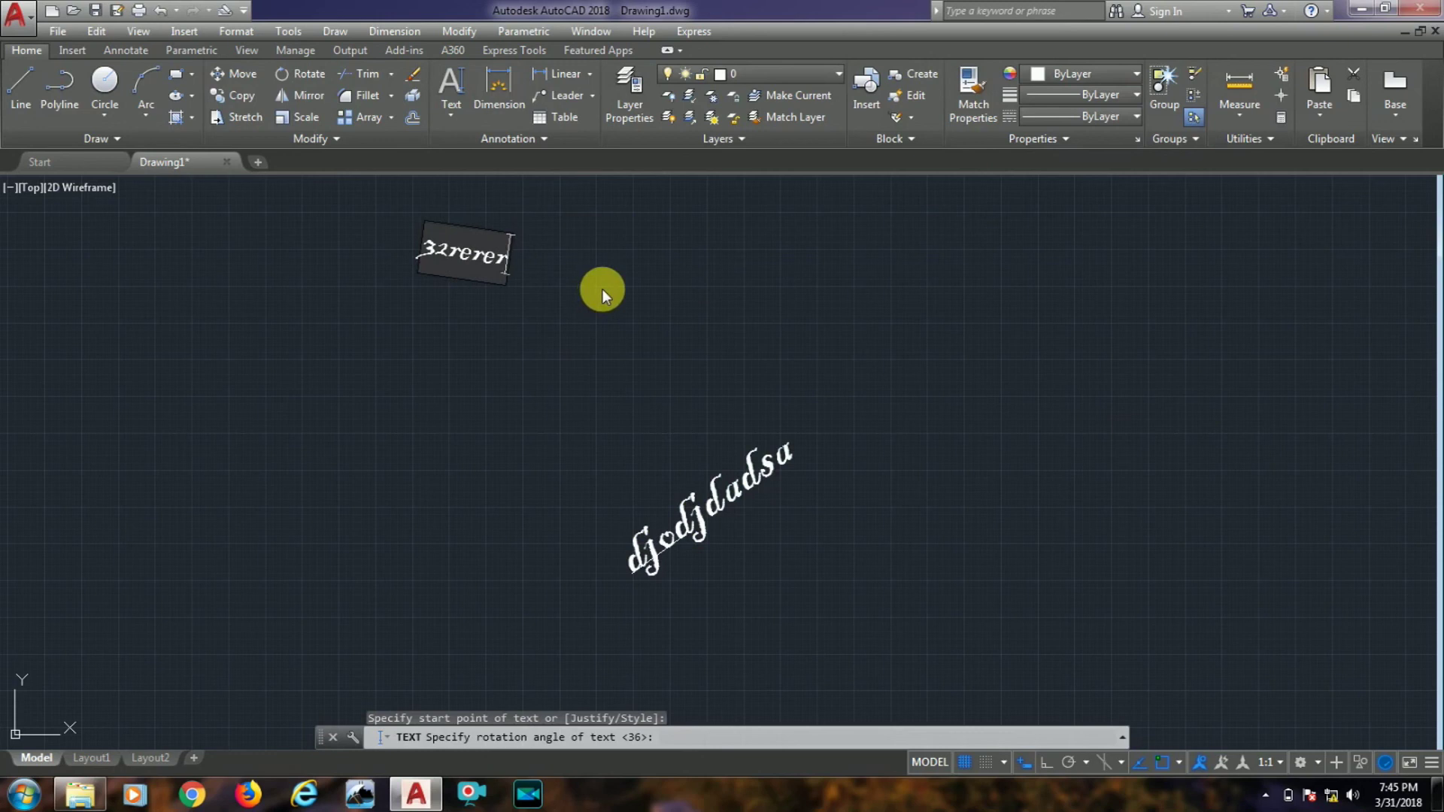
{"action": "key", "text": "Escape"}
{"action": "left_click", "coordinate": [752, 480]}
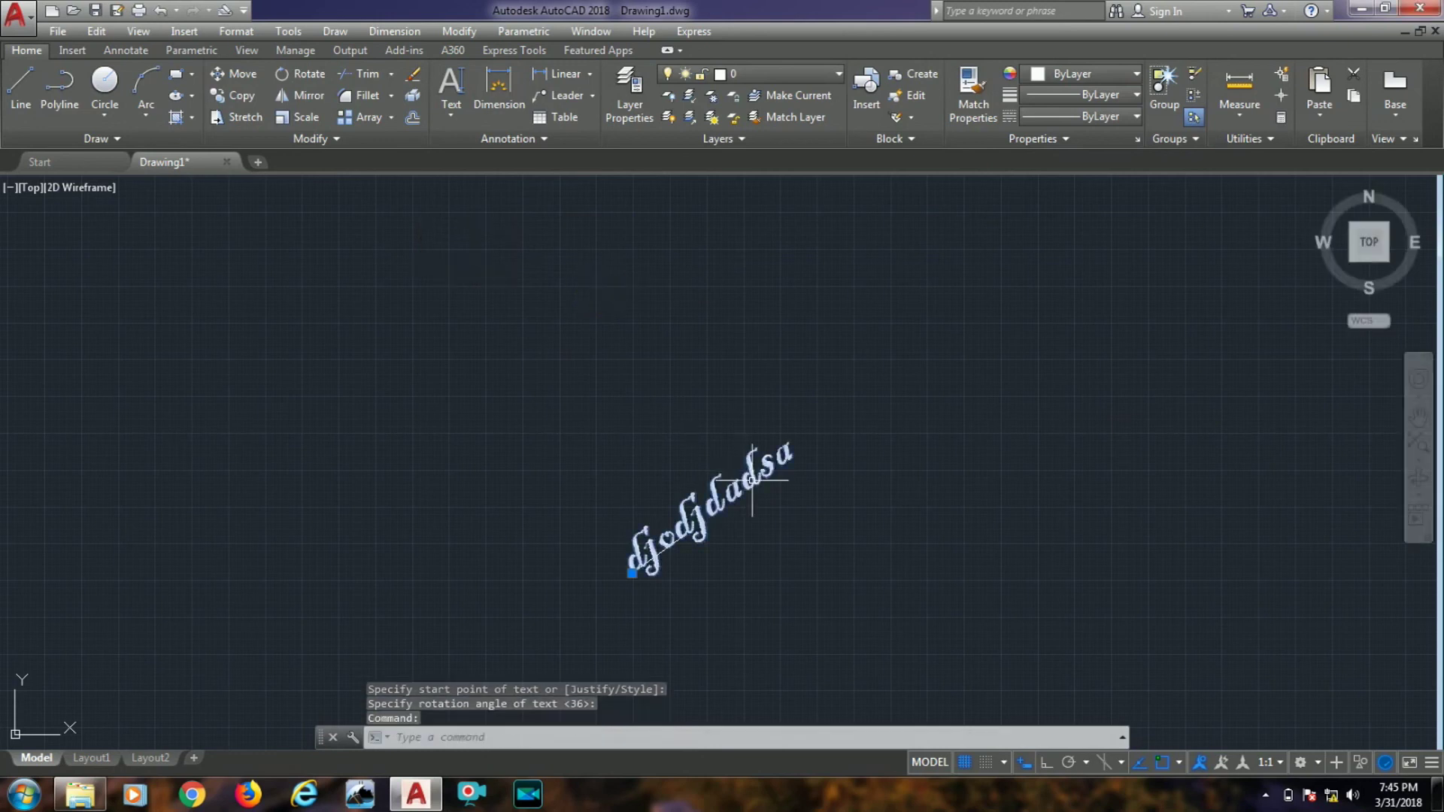
{"action": "key", "text": "Delete"}
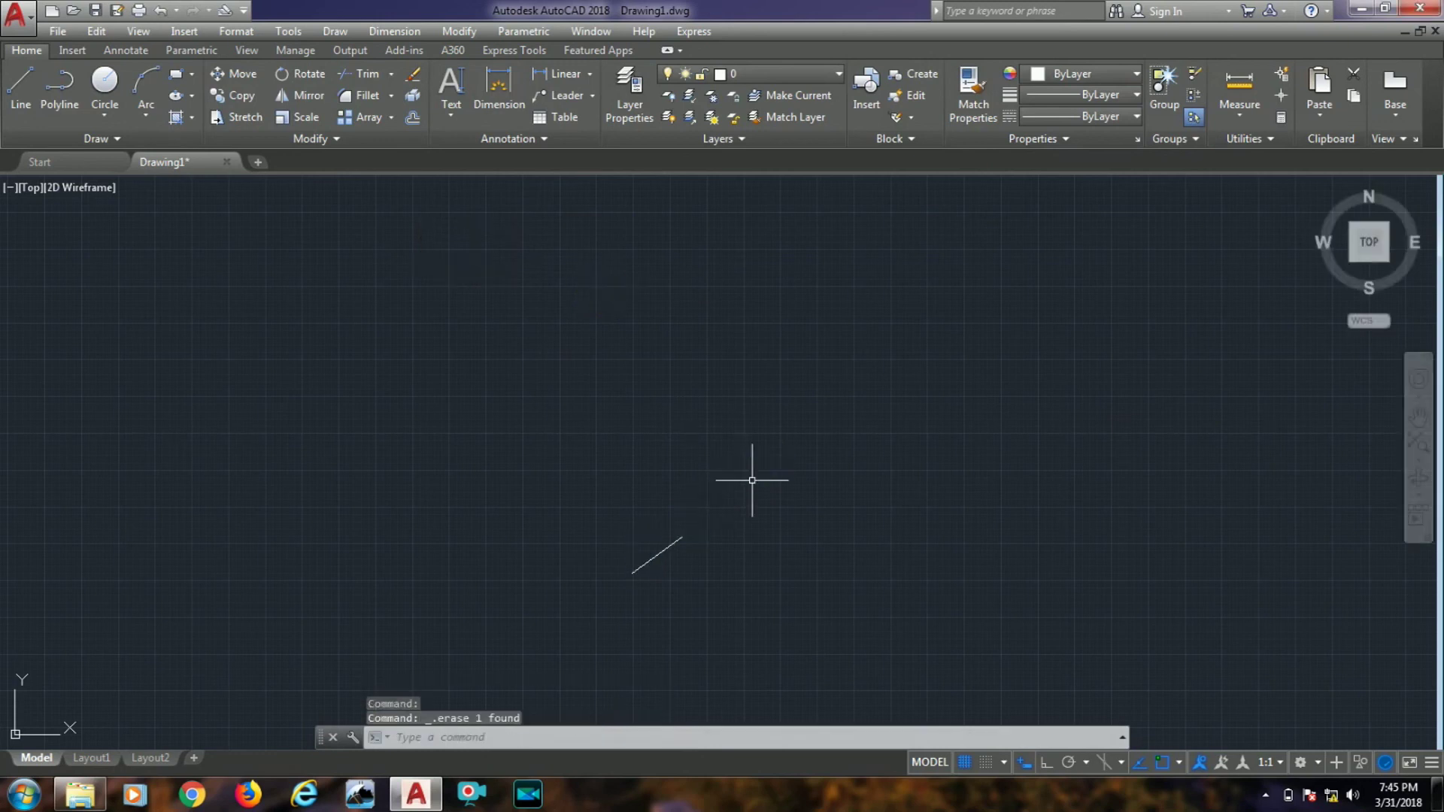